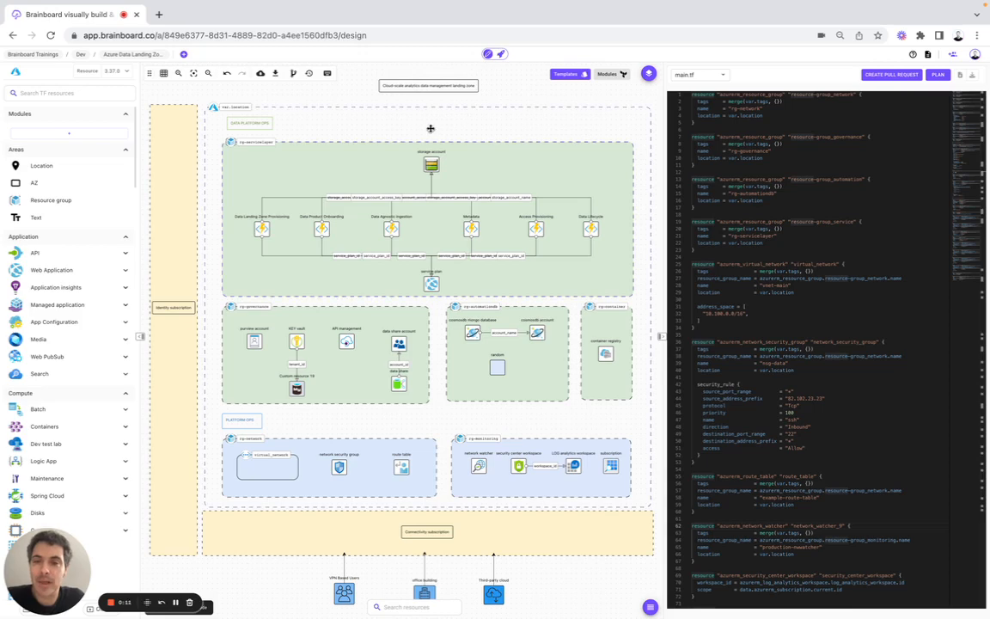
Step: Read through the architecture's README file, then close it
{"action": "scroll", "coordinate": [755, 308], "scroll_direction": "down", "scroll_amount": 10}
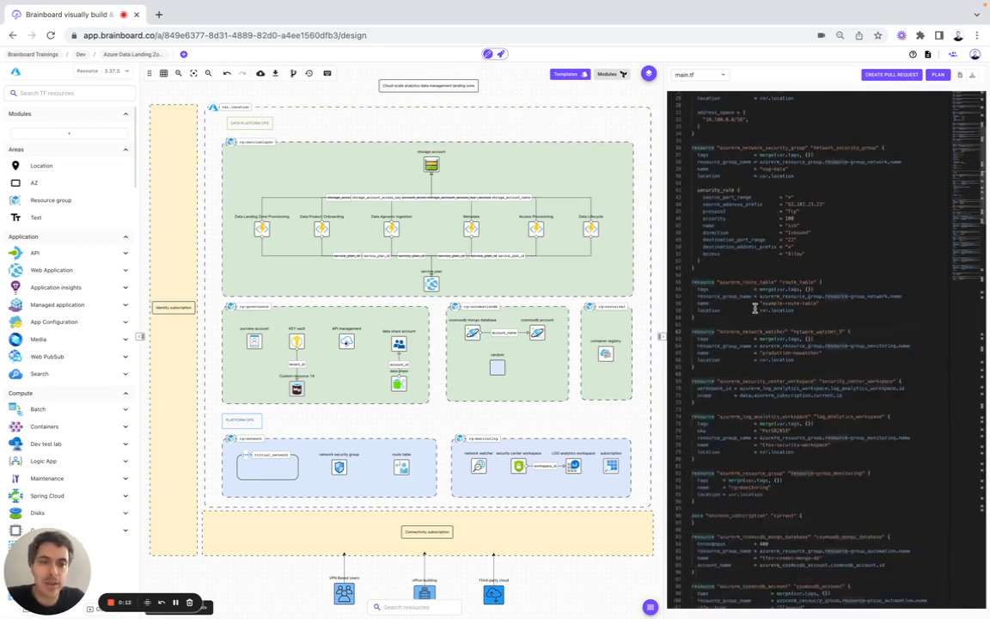
{"action": "scroll", "coordinate": [755, 308], "scroll_direction": "up", "scroll_amount": 10}
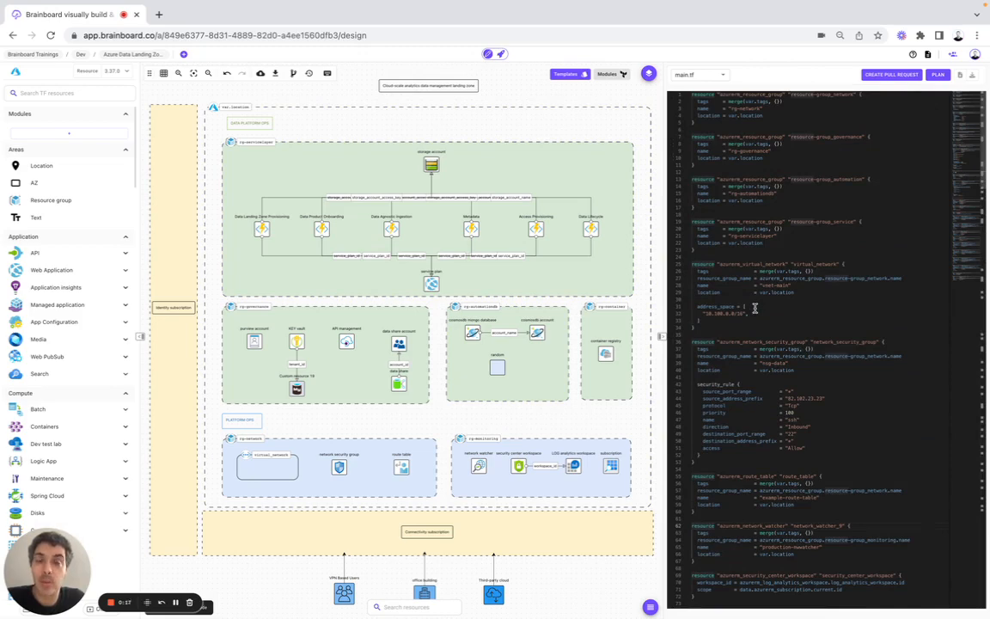
{"action": "left_click", "coordinate": [928, 56]}
{"action": "scroll", "coordinate": [599, 276], "scroll_direction": "down", "scroll_amount": 10}
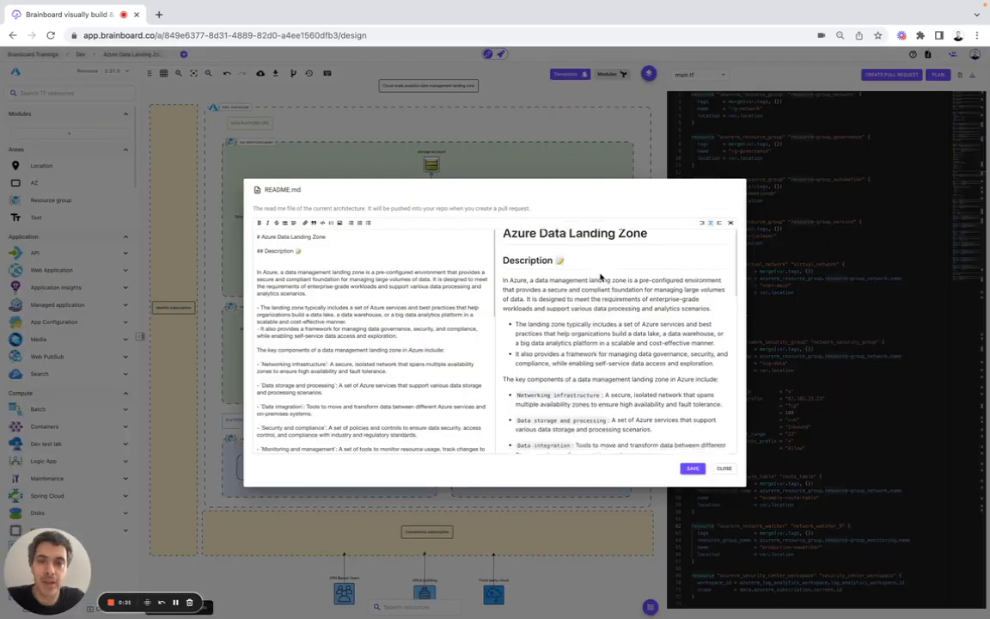
{"action": "scroll", "coordinate": [600, 276], "scroll_direction": "down", "scroll_amount": 1}
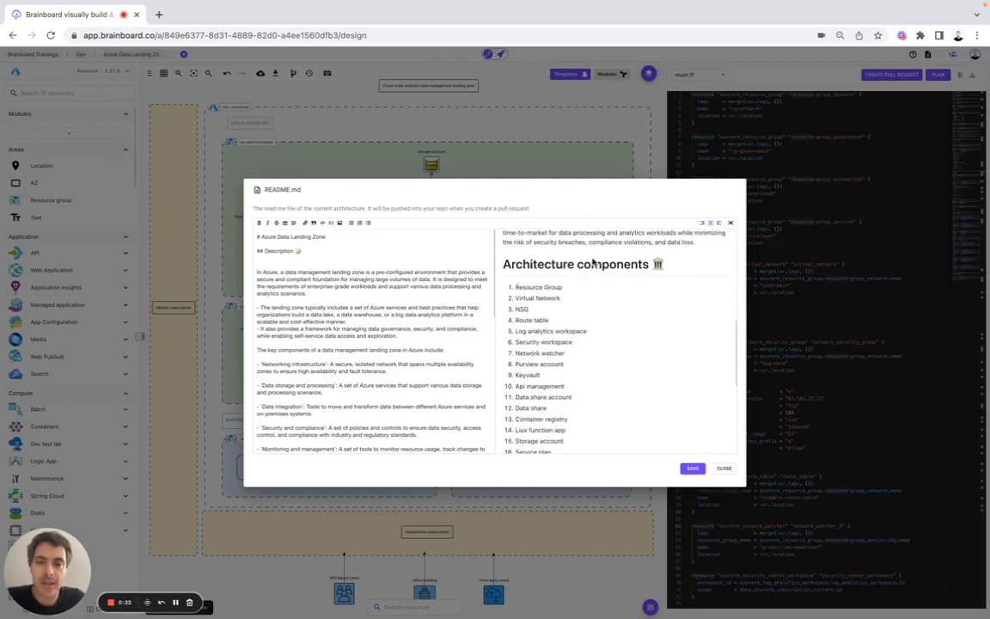
{"action": "scroll", "coordinate": [598, 315], "scroll_direction": "down", "scroll_amount": 5}
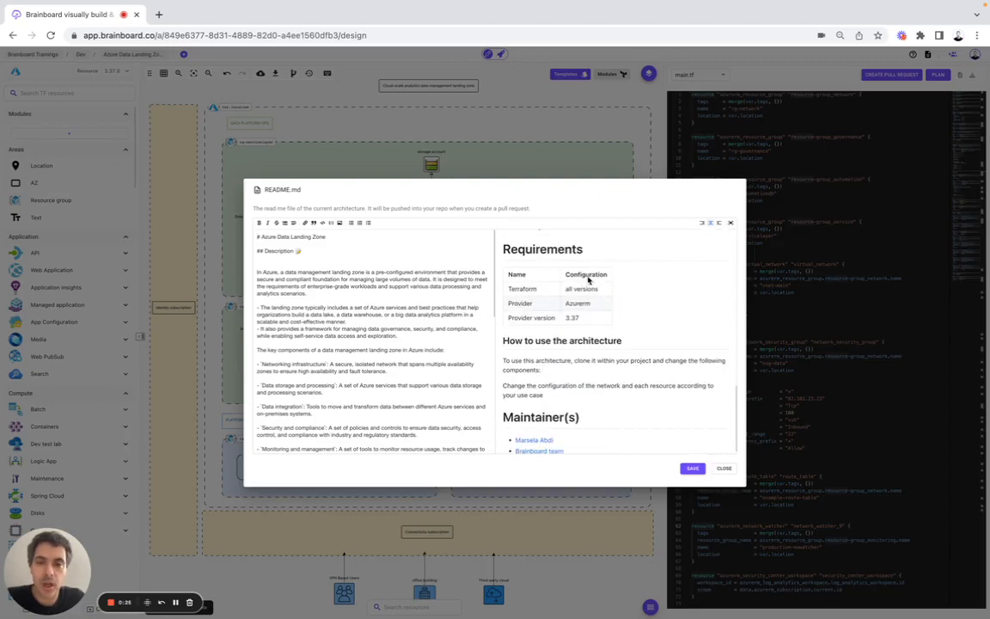
{"action": "scroll", "coordinate": [591, 331], "scroll_direction": "down", "scroll_amount": 1}
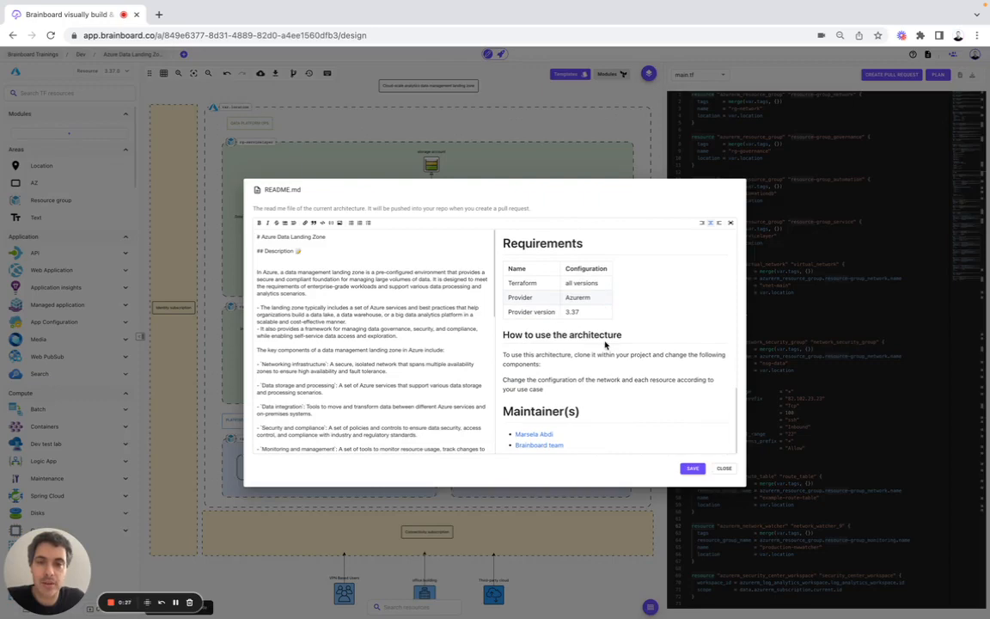
{"action": "left_click", "coordinate": [723, 467]}
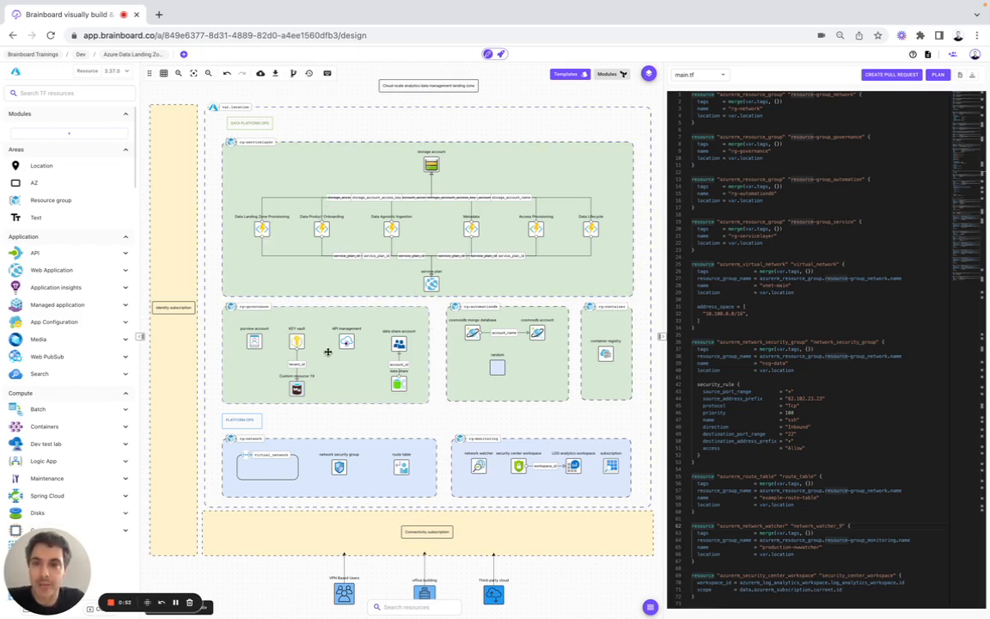
Step: Show code for the service layer, governance, container, monitoring and network groups, then the service plan
{"action": "left_click", "coordinate": [282, 156]}
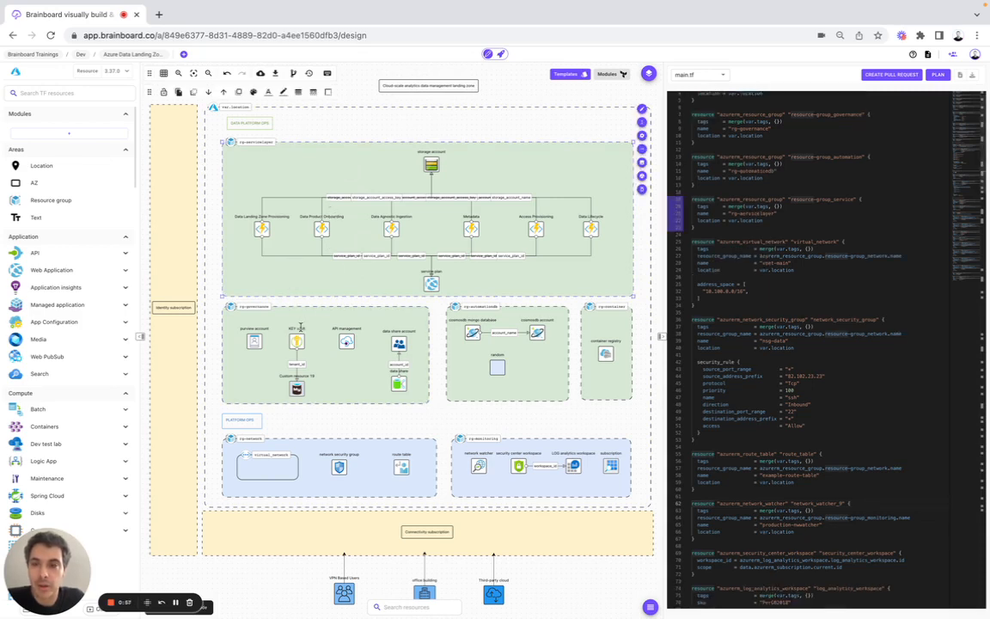
{"action": "left_click", "coordinate": [269, 318]}
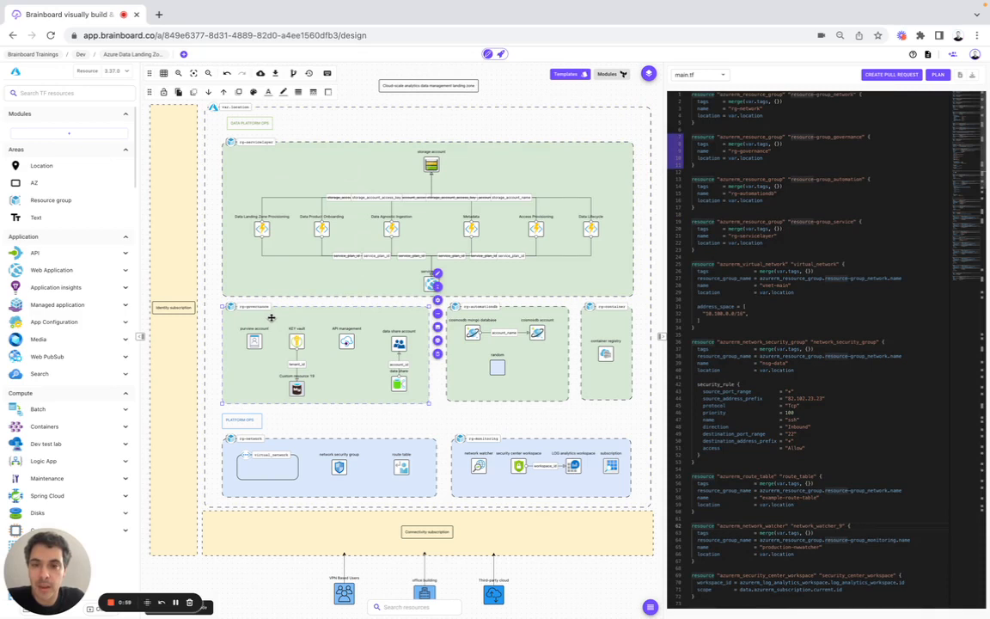
{"action": "left_click", "coordinate": [611, 328]}
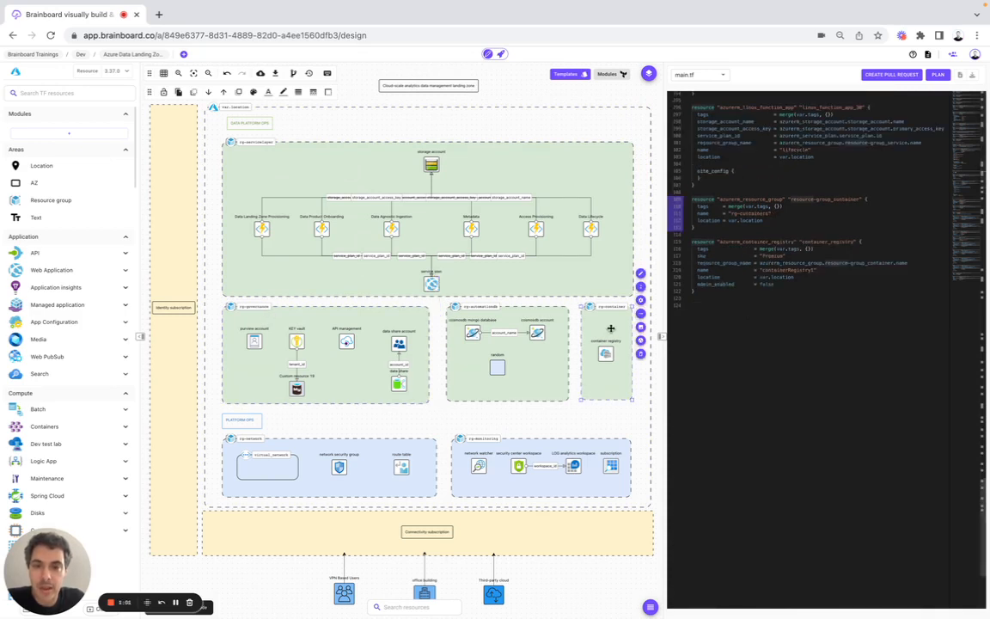
{"action": "left_click", "coordinate": [496, 448]}
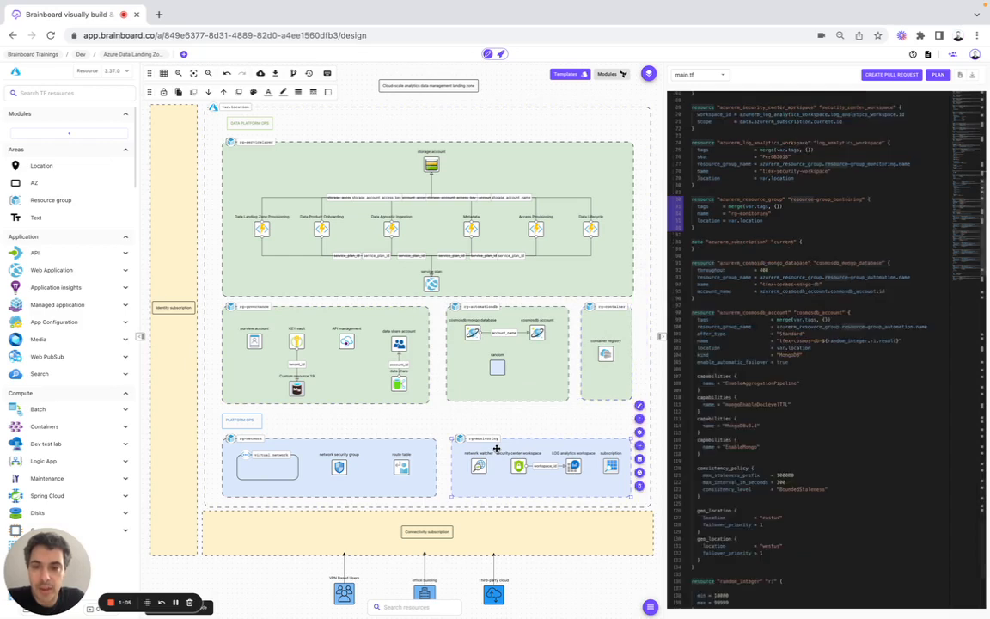
{"action": "left_click", "coordinate": [299, 446]}
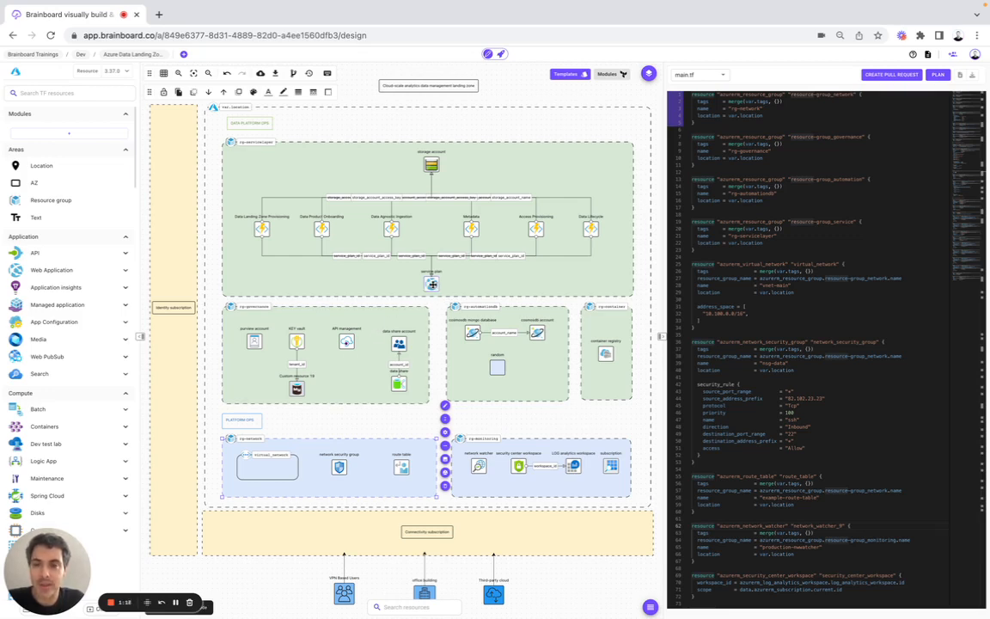
{"action": "left_click", "coordinate": [431, 283]}
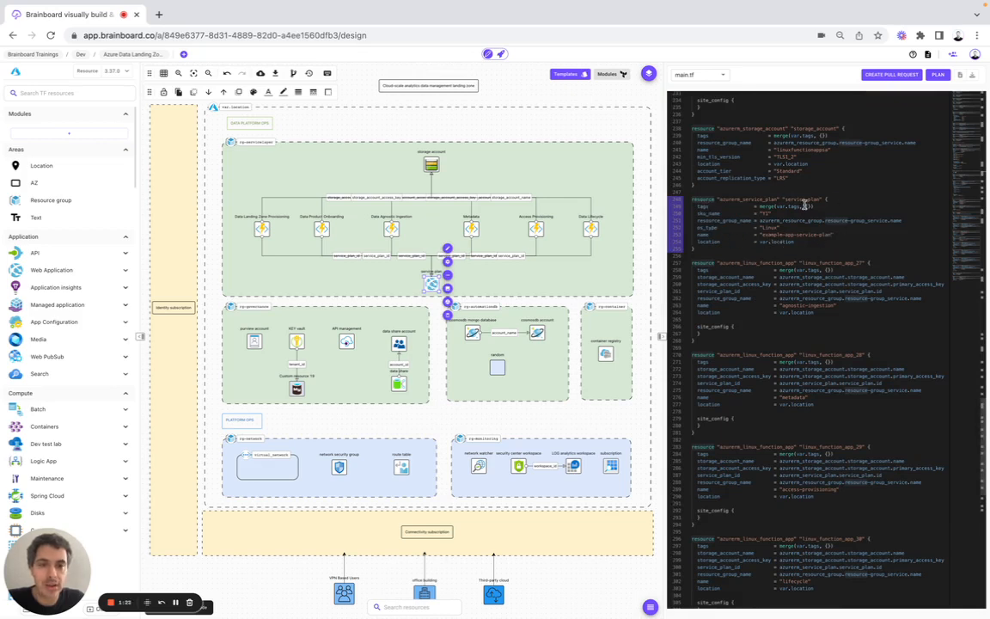
{"action": "left_click", "coordinate": [707, 199]}
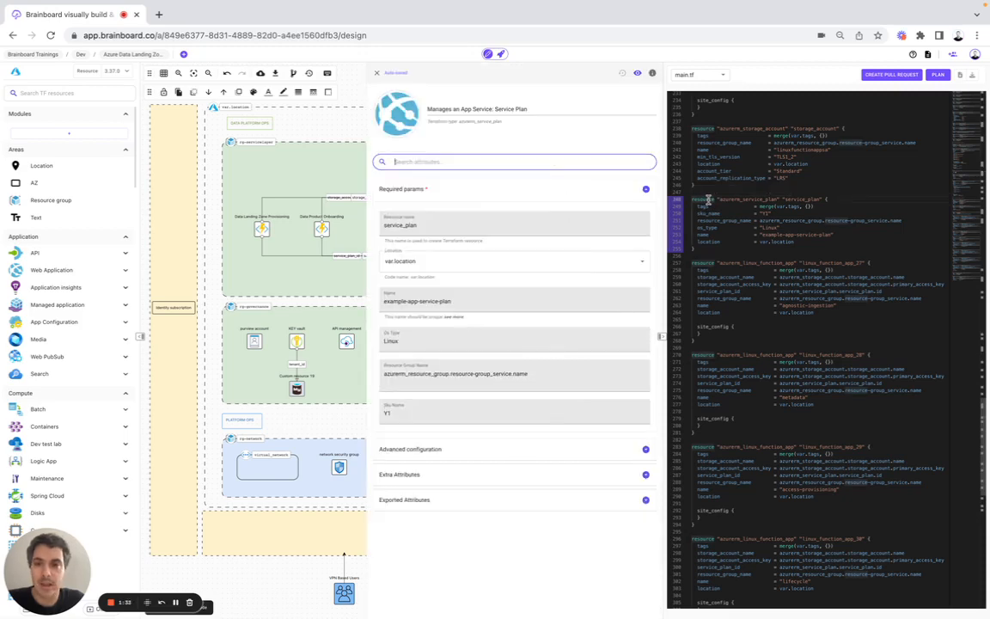
{"action": "left_click", "coordinate": [429, 191]}
{"action": "left_click", "coordinate": [390, 214]}
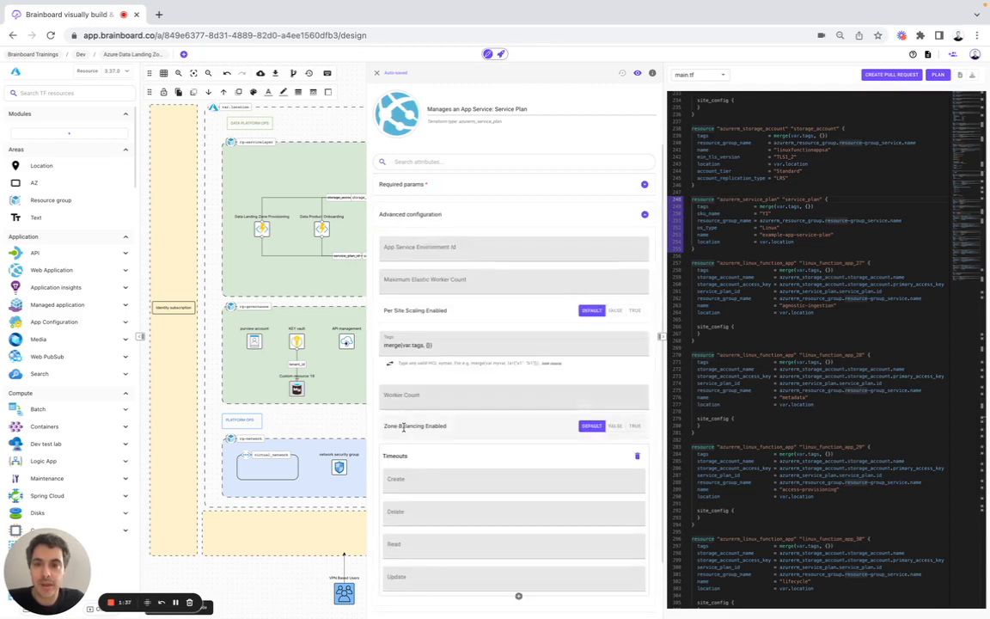
{"action": "left_click", "coordinate": [411, 213]}
{"action": "left_click", "coordinate": [411, 238]}
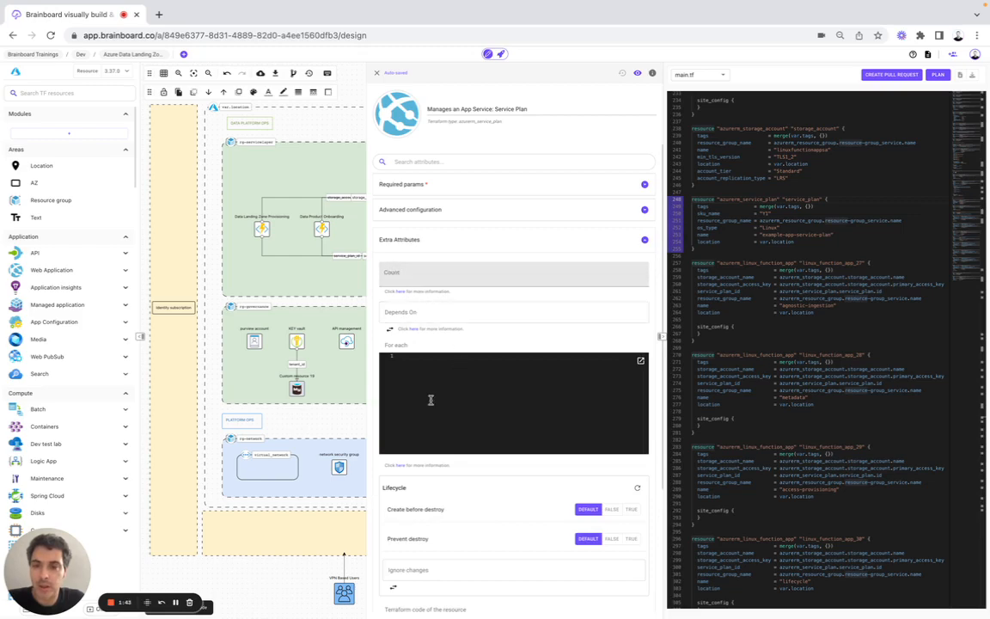
{"action": "left_click", "coordinate": [376, 73]}
{"action": "scroll", "coordinate": [750, 267], "scroll_direction": "up", "scroll_amount": 20}
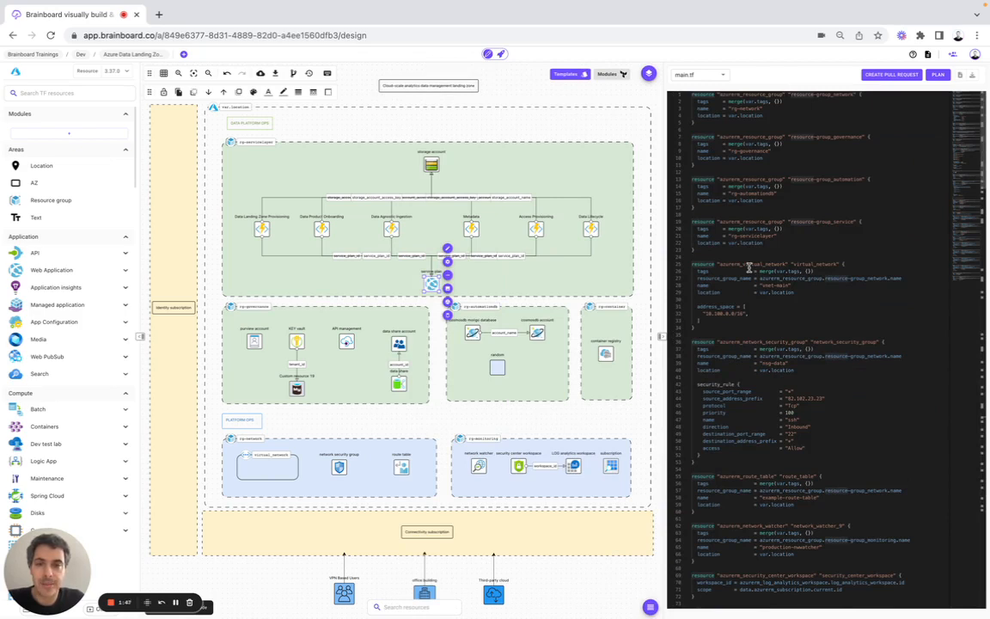
Step: Multi-select the storage account, the six function apps from Provisioning to Data Lifecycle, and the service plan
{"action": "left_click", "coordinate": [528, 98]}
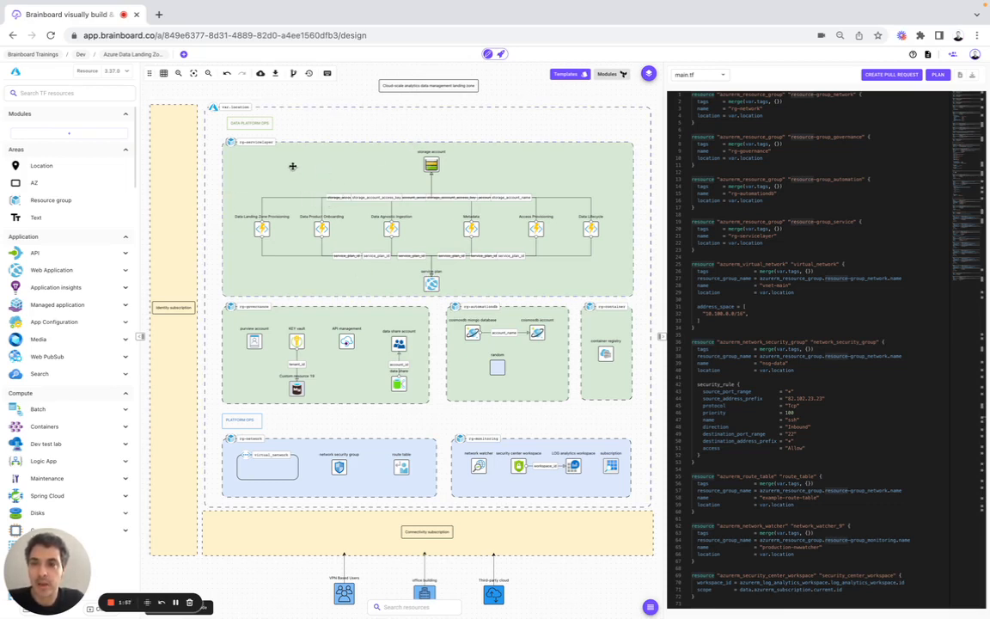
{"action": "left_click", "coordinate": [432, 165]}
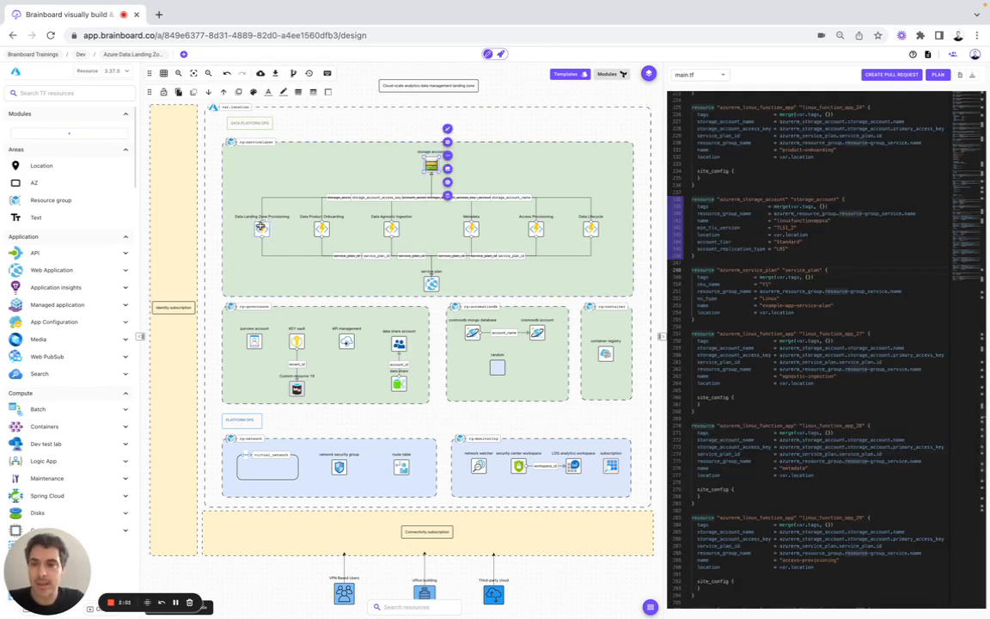
{"action": "left_click", "coordinate": [261, 228], "text": "shift"}
{"action": "left_click", "coordinate": [320, 229], "text": "shift"}
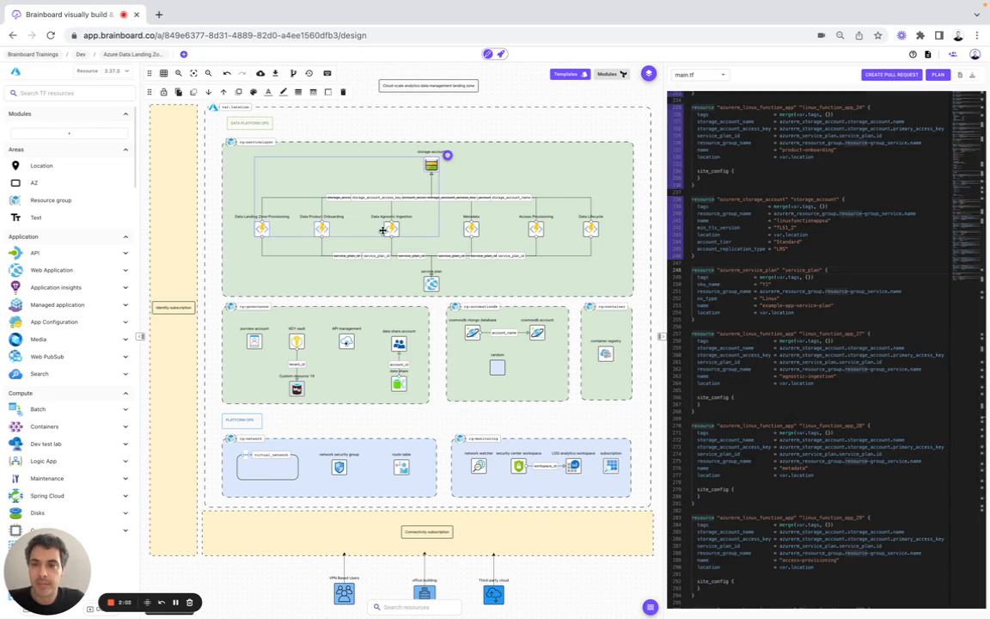
{"action": "left_click", "coordinate": [392, 228], "text": "shift"}
{"action": "left_click", "coordinate": [472, 229], "text": "shift"}
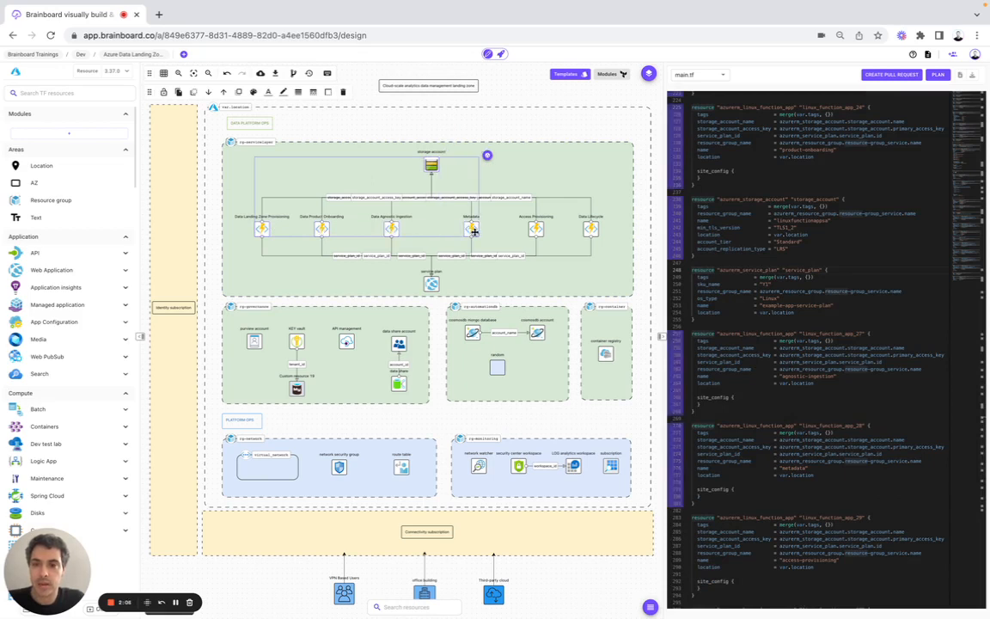
{"action": "left_click", "coordinate": [534, 228], "text": "shift"}
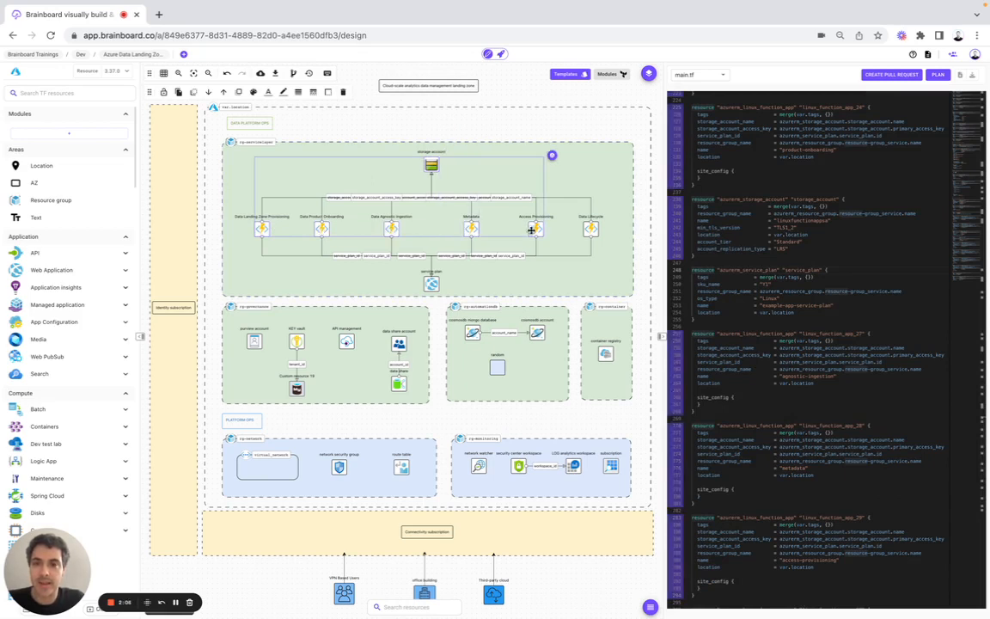
{"action": "left_click", "coordinate": [590, 228], "text": "shift"}
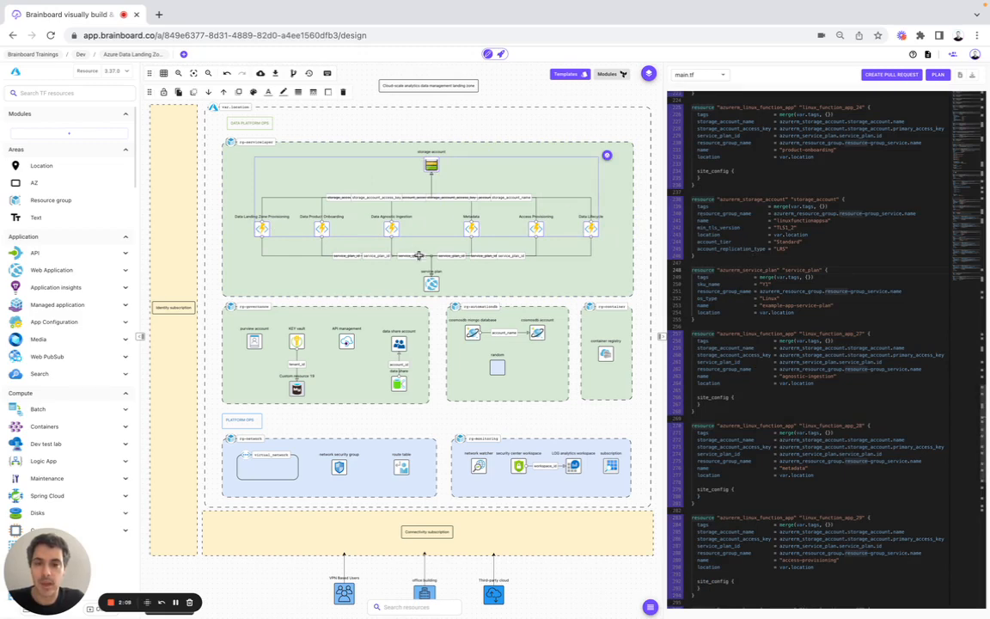
{"action": "left_click", "coordinate": [431, 281], "text": "shift"}
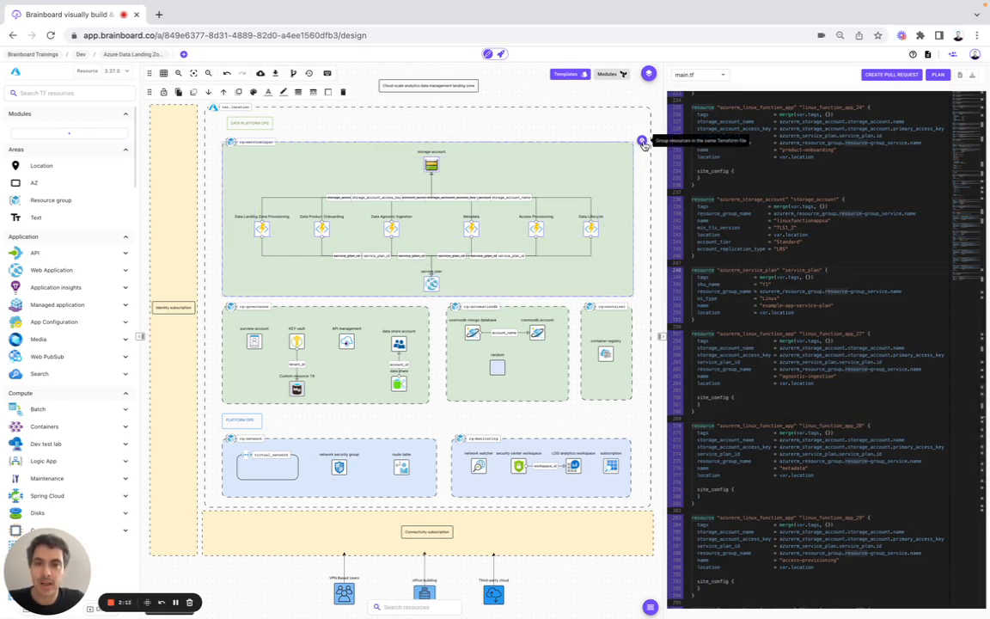
Step: Group the selected resources into a new Terraform file and save it under the name rg_servicelayer
{"action": "left_click", "coordinate": [643, 143]}
{"action": "left_click", "coordinate": [407, 344]}
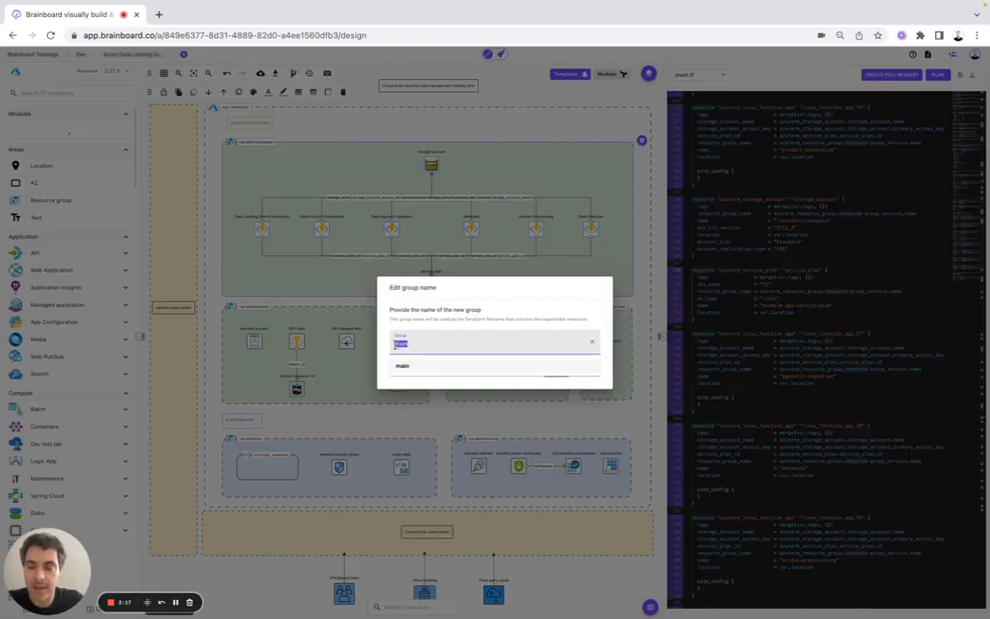
{"action": "type", "text": "rg_s"}
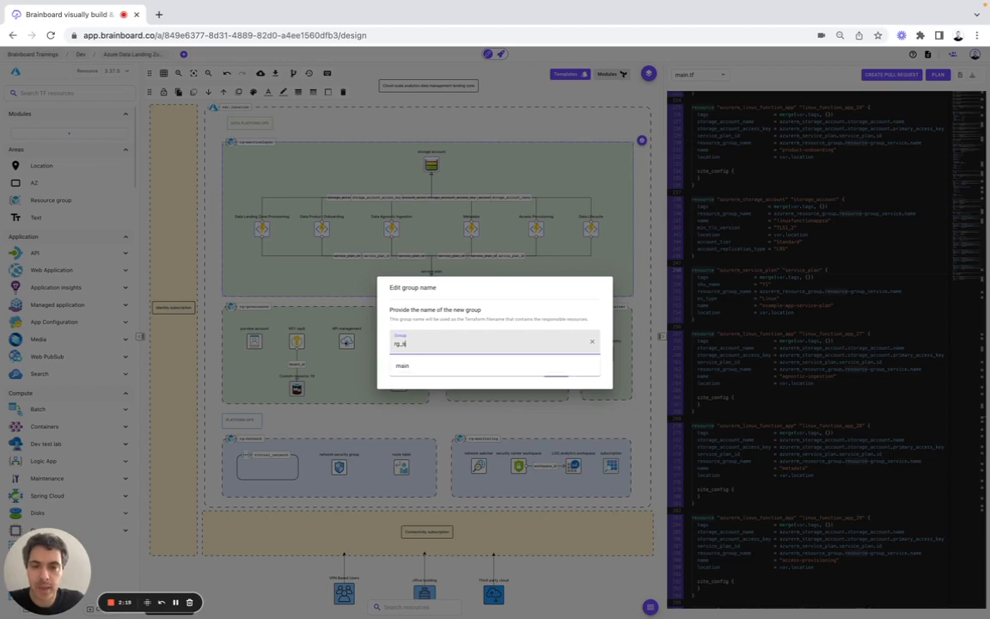
{"action": "type", "text": "ecvicelayer"}
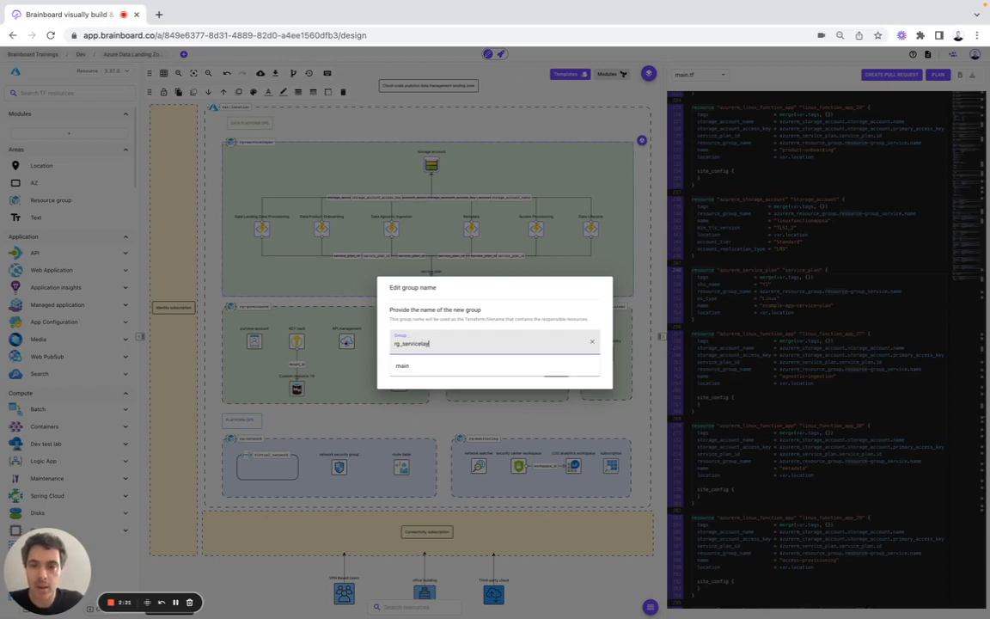
{"action": "left_click", "coordinate": [452, 318]}
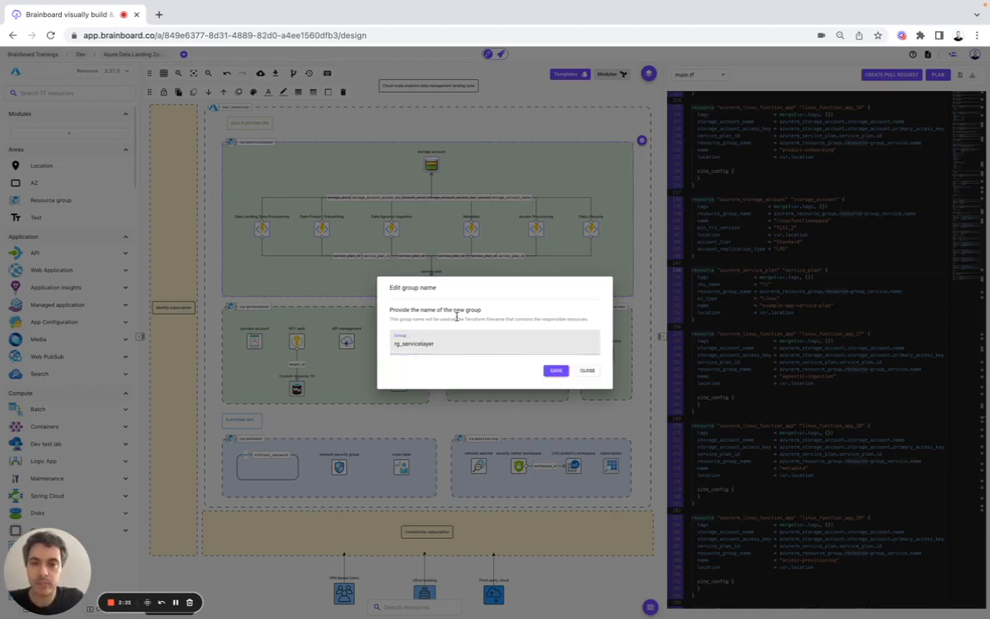
{"action": "left_click", "coordinate": [555, 374]}
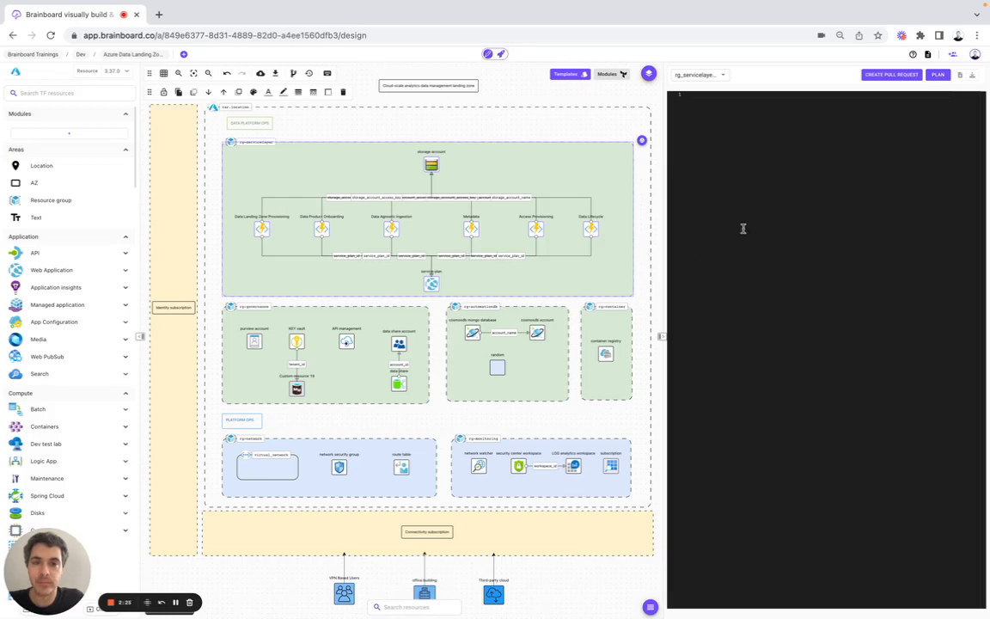
Step: Browse main.tf and rg_servicelayer.tf in the file selector, ending on the empty outputs.tf
{"action": "left_click", "coordinate": [703, 76]}
{"action": "left_click", "coordinate": [701, 63]}
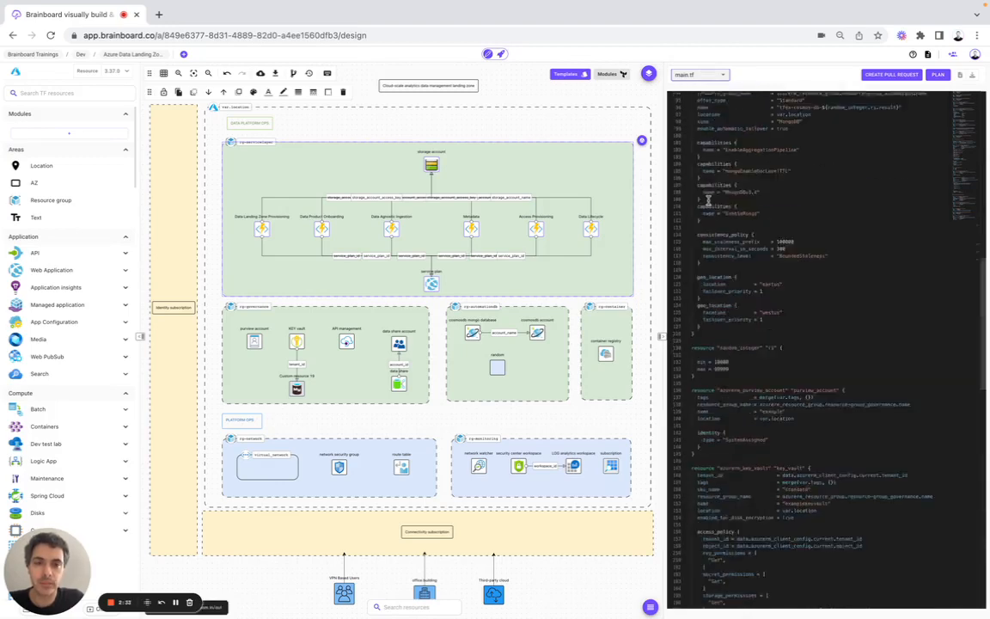
{"action": "left_click", "coordinate": [699, 75]}
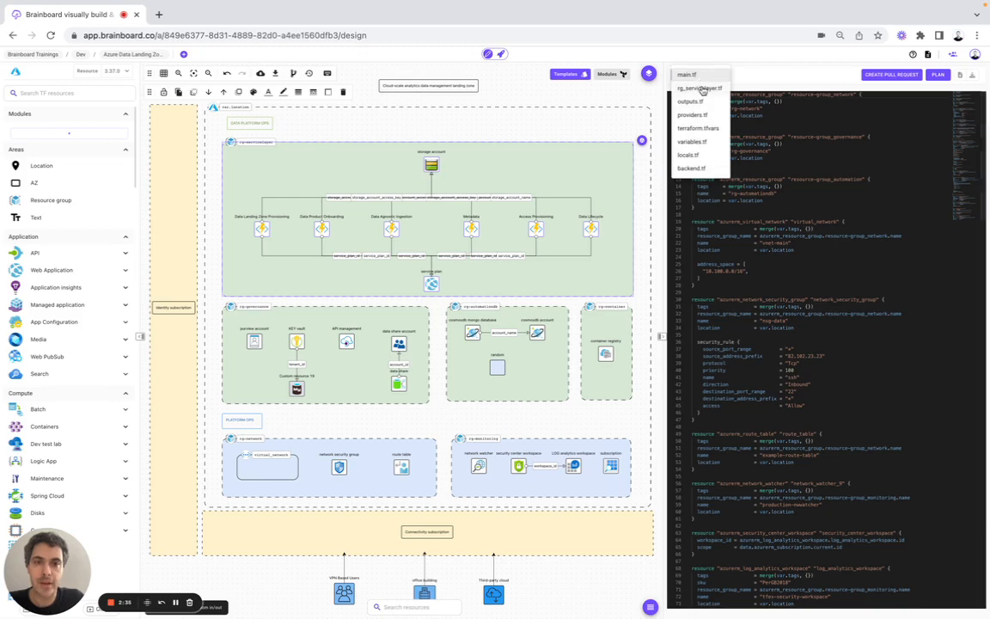
{"action": "left_click", "coordinate": [703, 89]}
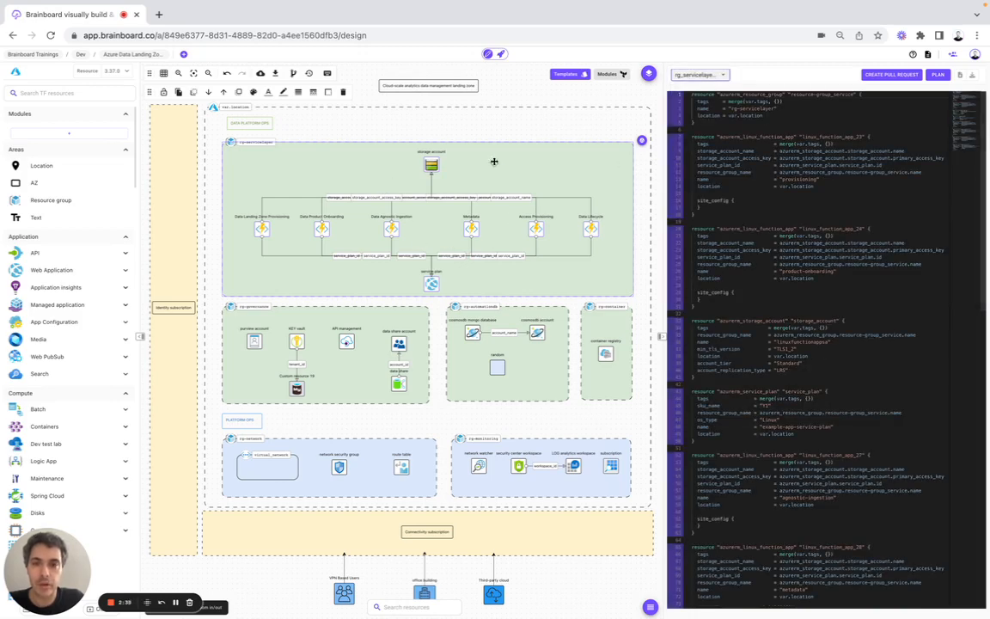
{"action": "left_click", "coordinate": [699, 74]}
{"action": "left_click", "coordinate": [703, 90]}
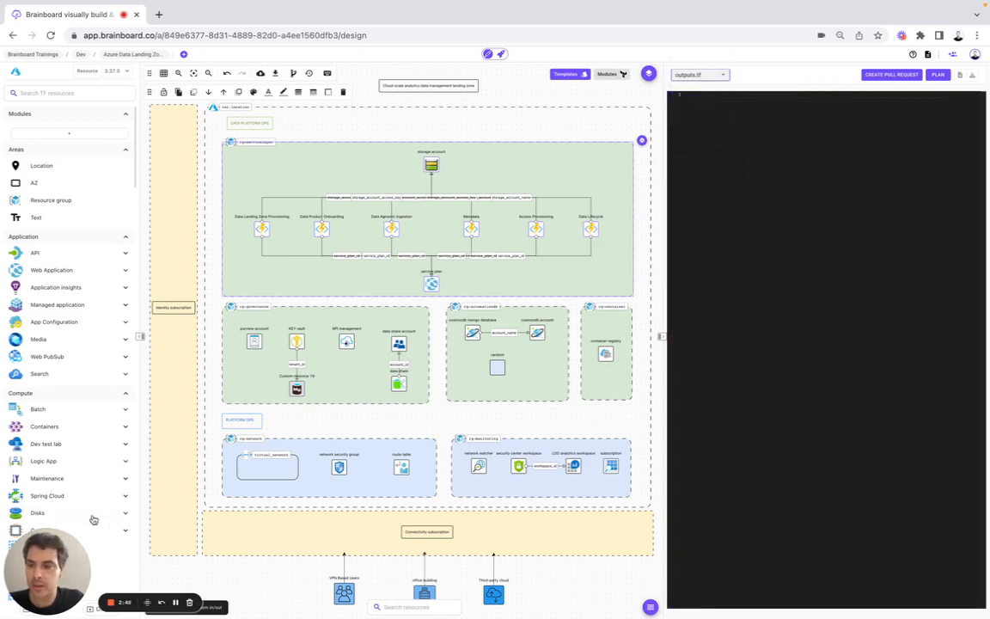
Step: Confirm the Terraform Output panel is empty and close it
{"action": "left_click_drag", "start_coordinate": [43, 542], "coordinate": [869, 535]}
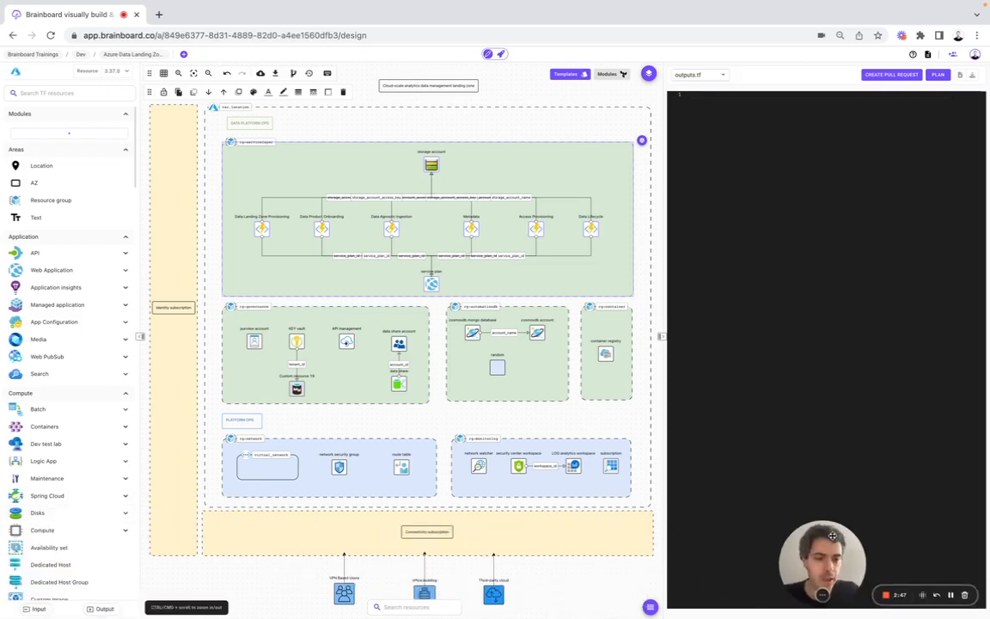
{"action": "left_click", "coordinate": [104, 609]}
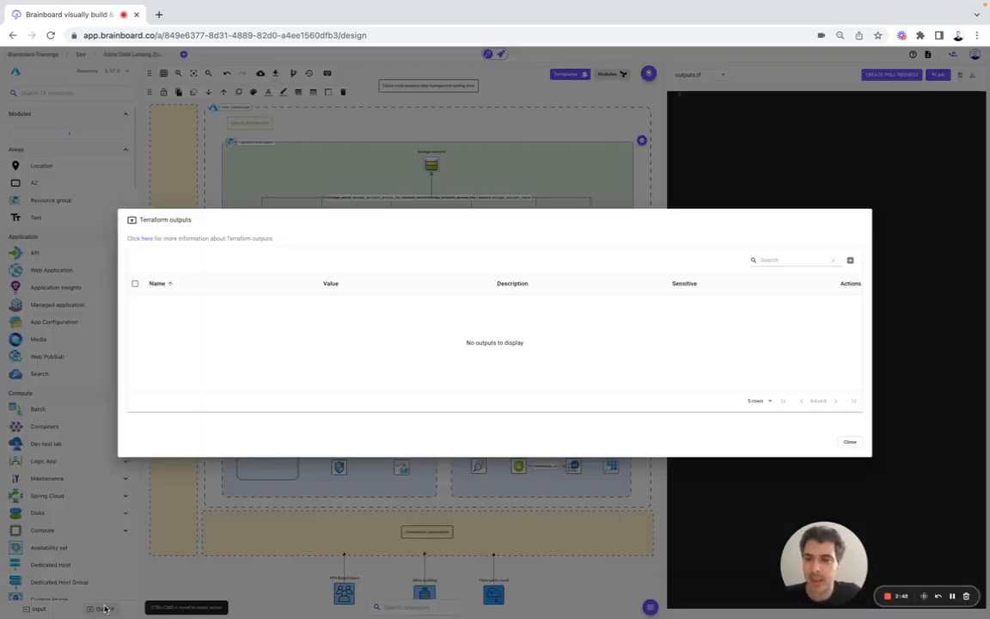
{"action": "left_click", "coordinate": [728, 104]}
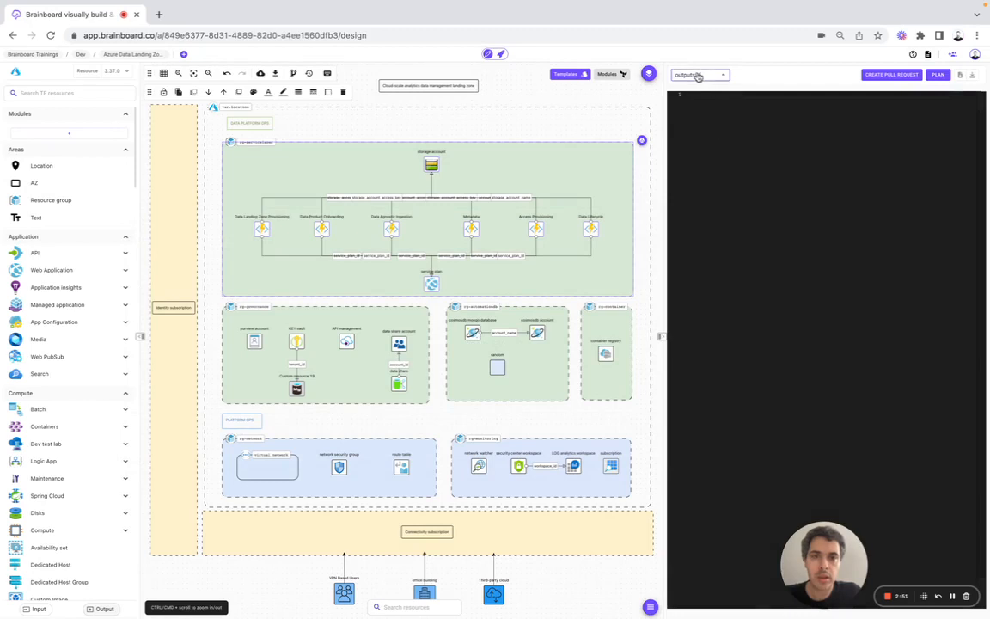
Step: Show providers.tf and inspect the Azure RM provider's customize option, closing without applying changes
{"action": "left_click", "coordinate": [698, 75]}
{"action": "left_click", "coordinate": [699, 102]}
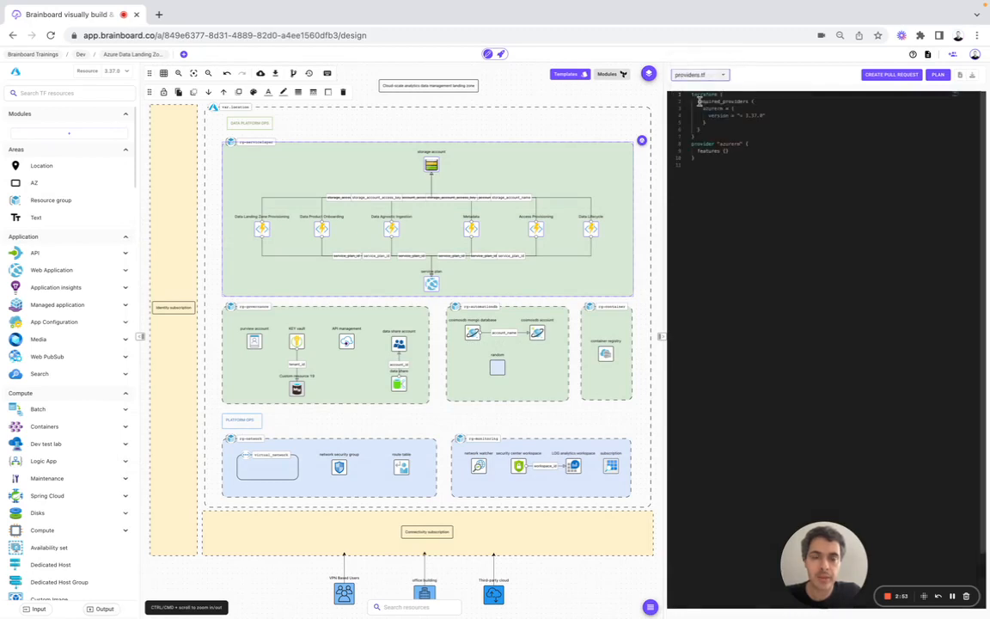
{"action": "left_click", "coordinate": [16, 72]}
{"action": "left_click", "coordinate": [123, 93]}
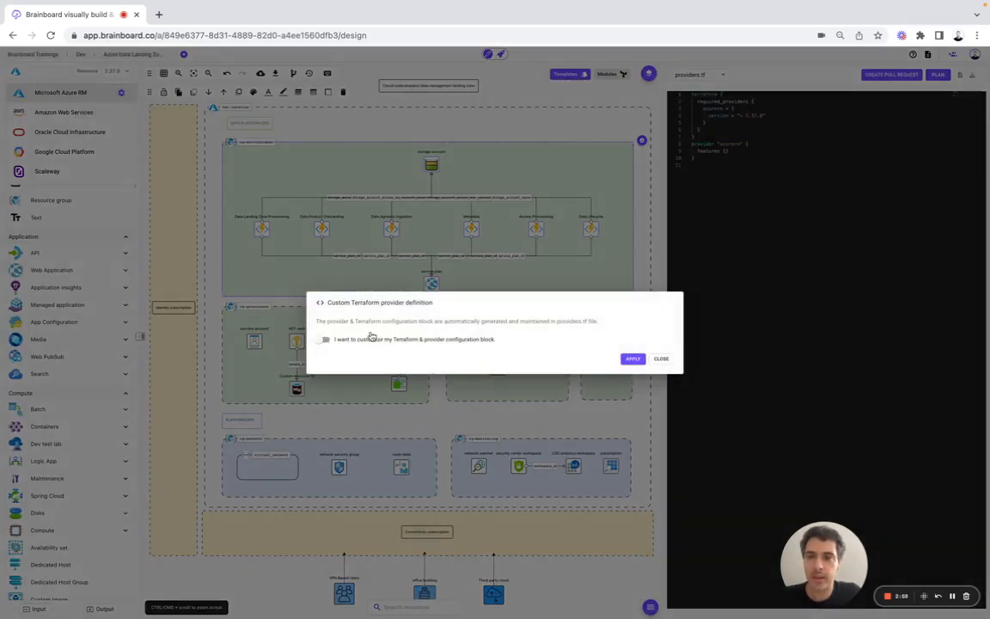
{"action": "left_click", "coordinate": [325, 340]}
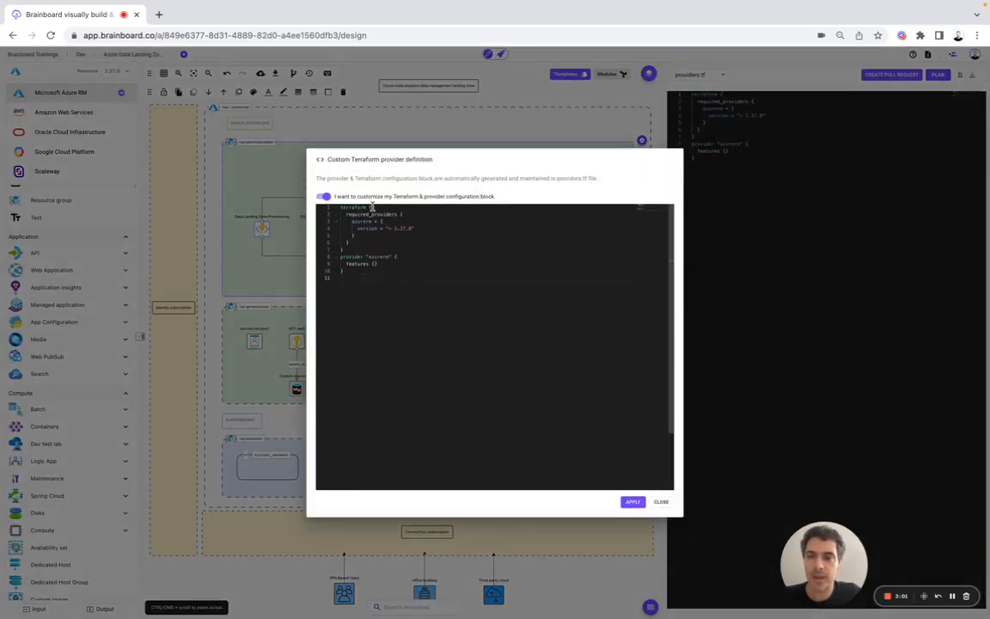
{"action": "left_click", "coordinate": [661, 503]}
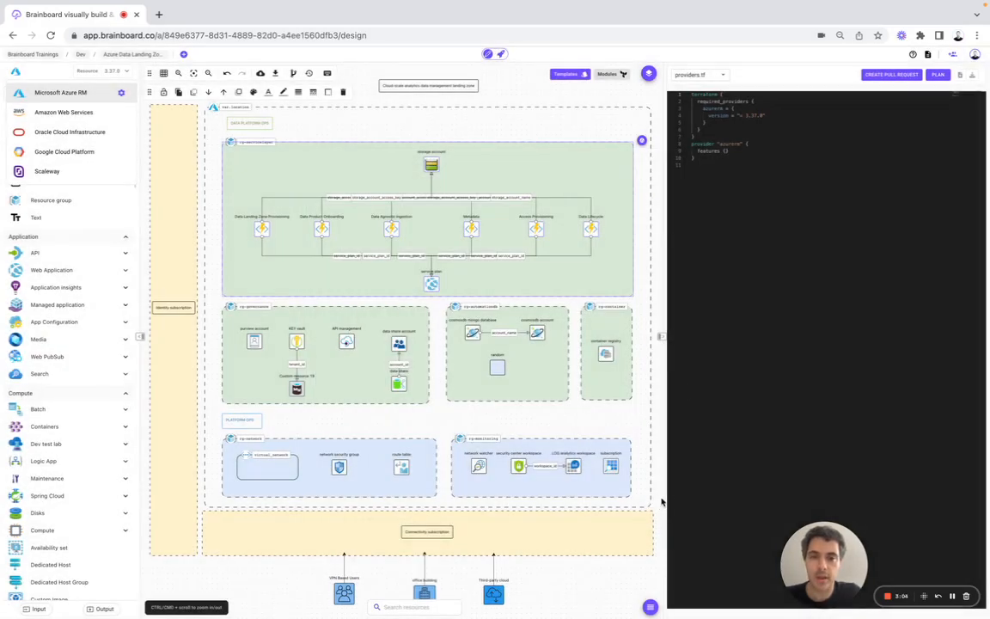
Step: View terraform.tfvars and variables.tf, then open the Variables & locals manager
{"action": "left_click", "coordinate": [700, 75]}
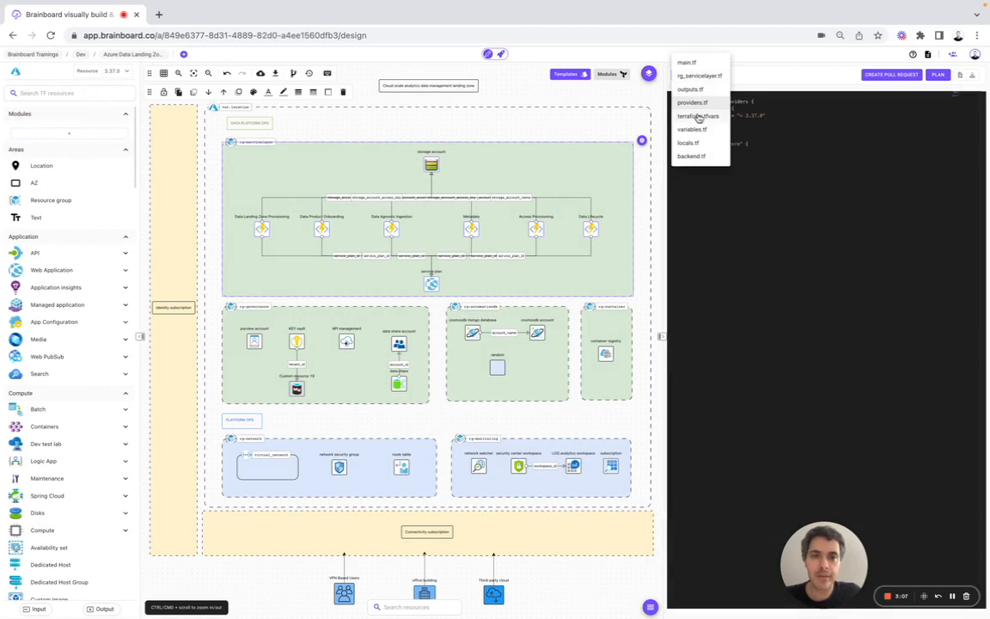
{"action": "left_click", "coordinate": [698, 117]}
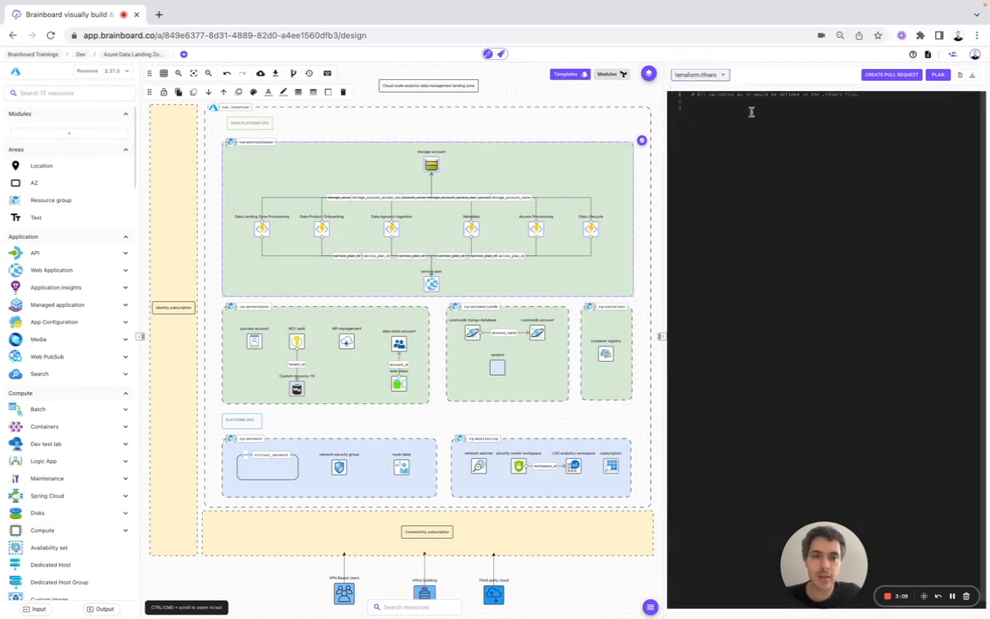
{"action": "left_click", "coordinate": [707, 78]}
{"action": "left_click", "coordinate": [706, 125]}
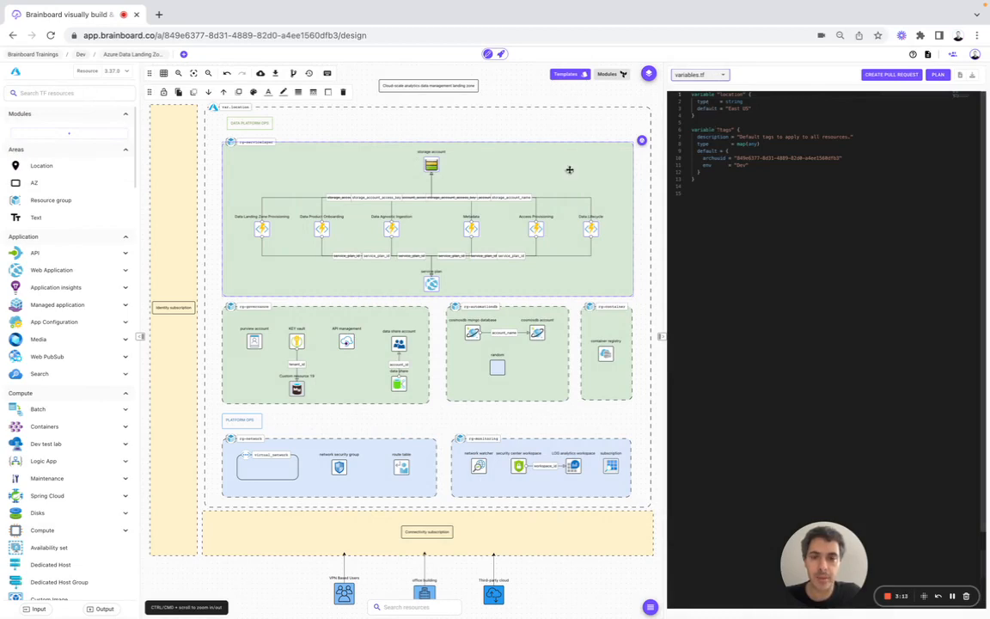
{"action": "left_click", "coordinate": [39, 609]}
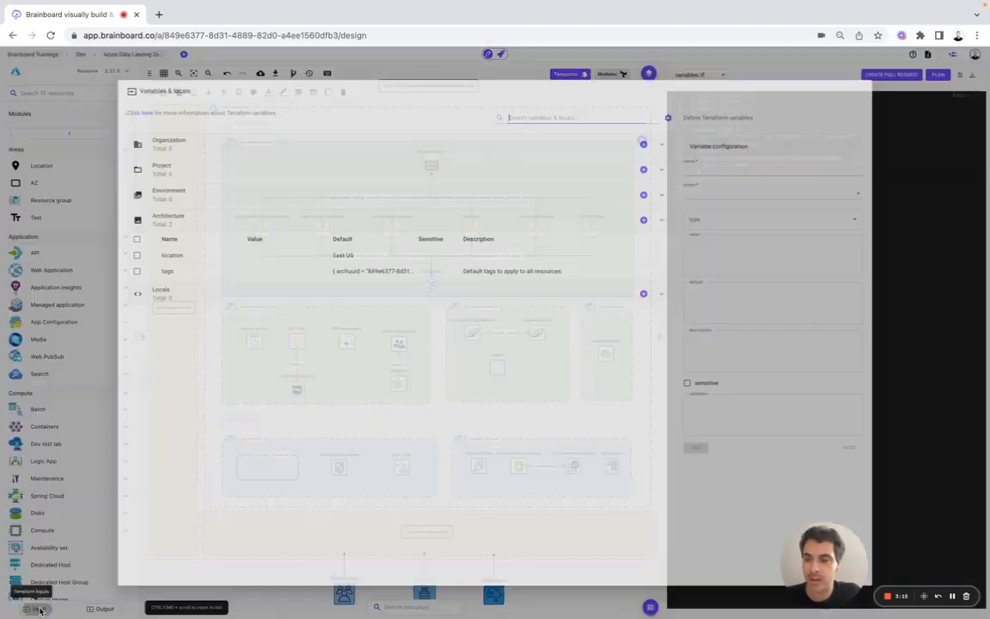
Step: Expand Organization, Project and Environment, confirm location stays a string type, and close the manager
{"action": "left_click", "coordinate": [159, 146]}
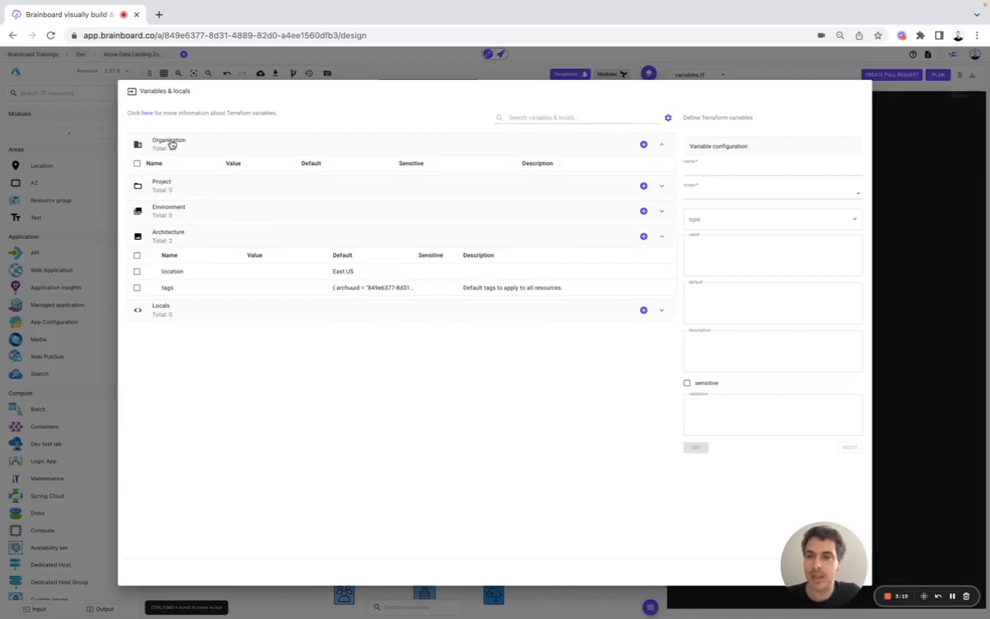
{"action": "left_click", "coordinate": [178, 190]}
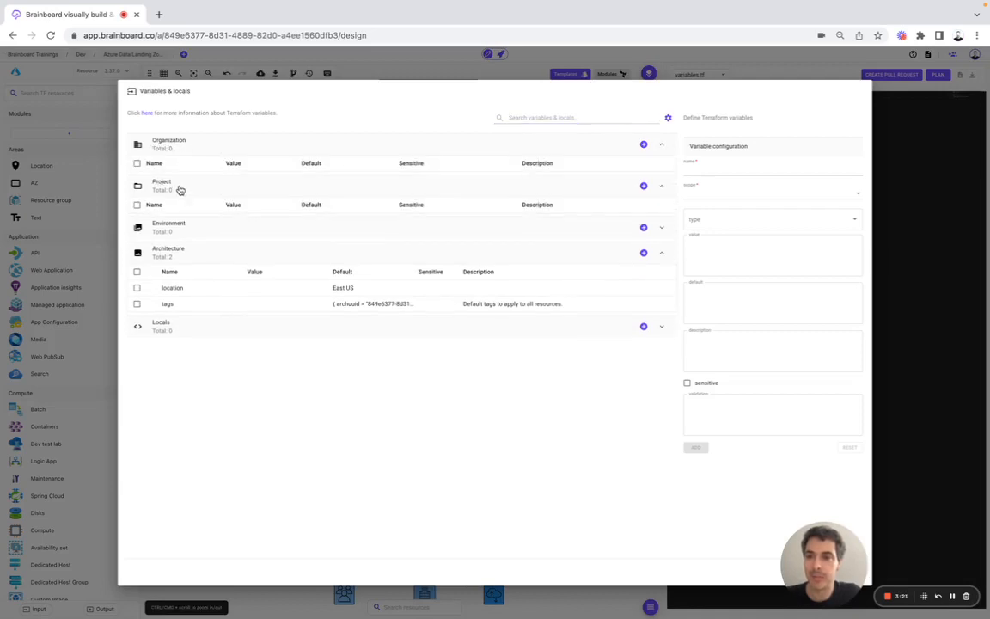
{"action": "left_click", "coordinate": [178, 225]}
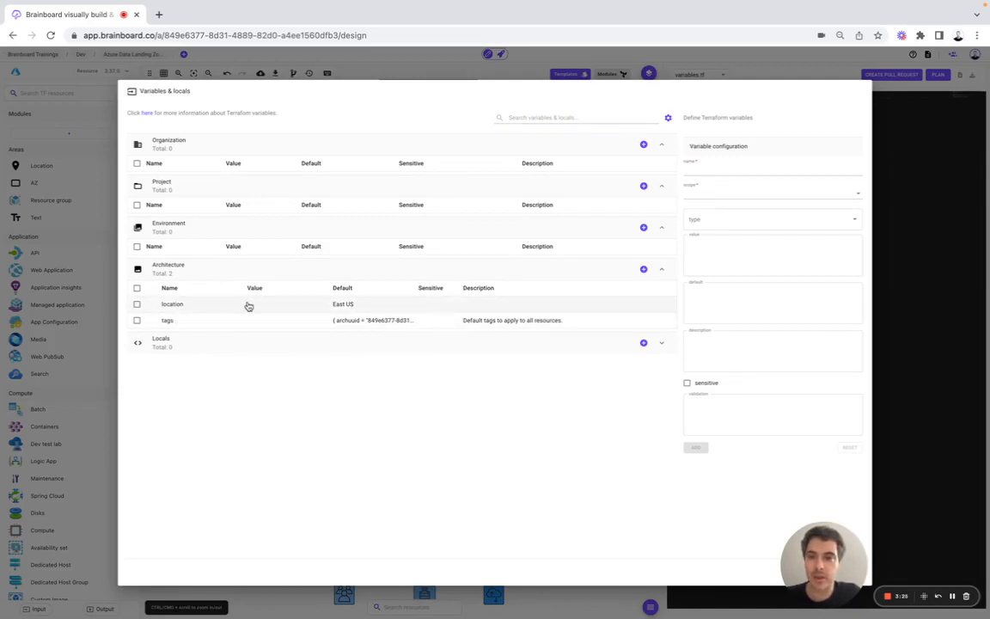
{"action": "left_click", "coordinate": [192, 307]}
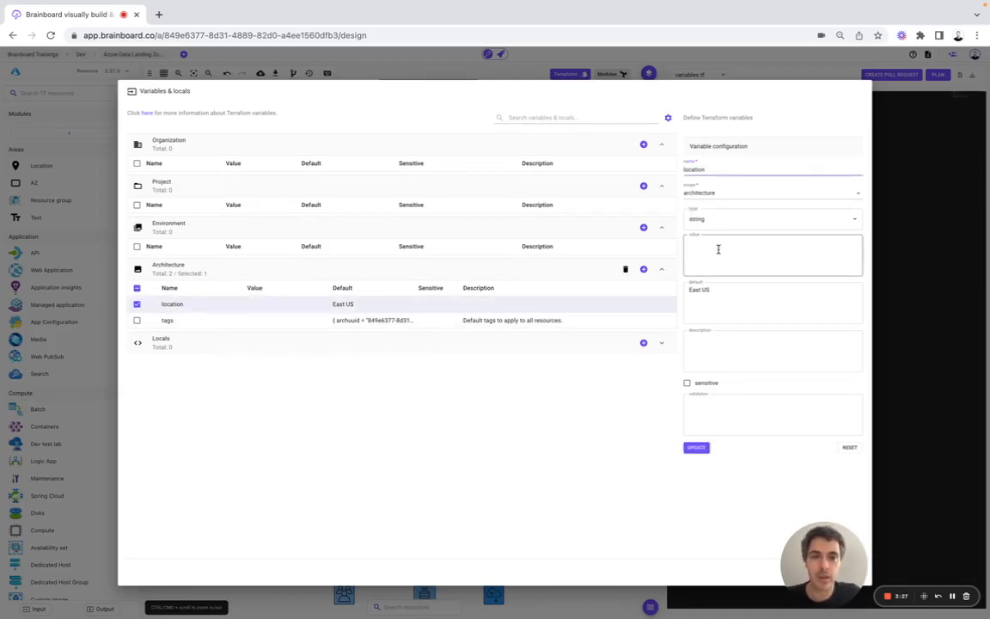
{"action": "left_click", "coordinate": [697, 168]}
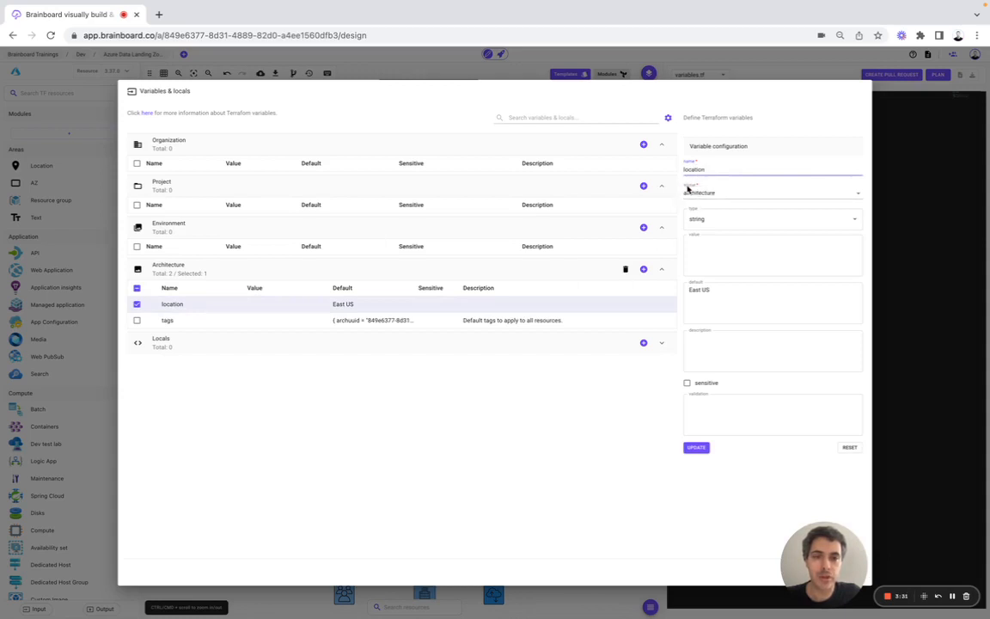
{"action": "left_click", "coordinate": [703, 218]}
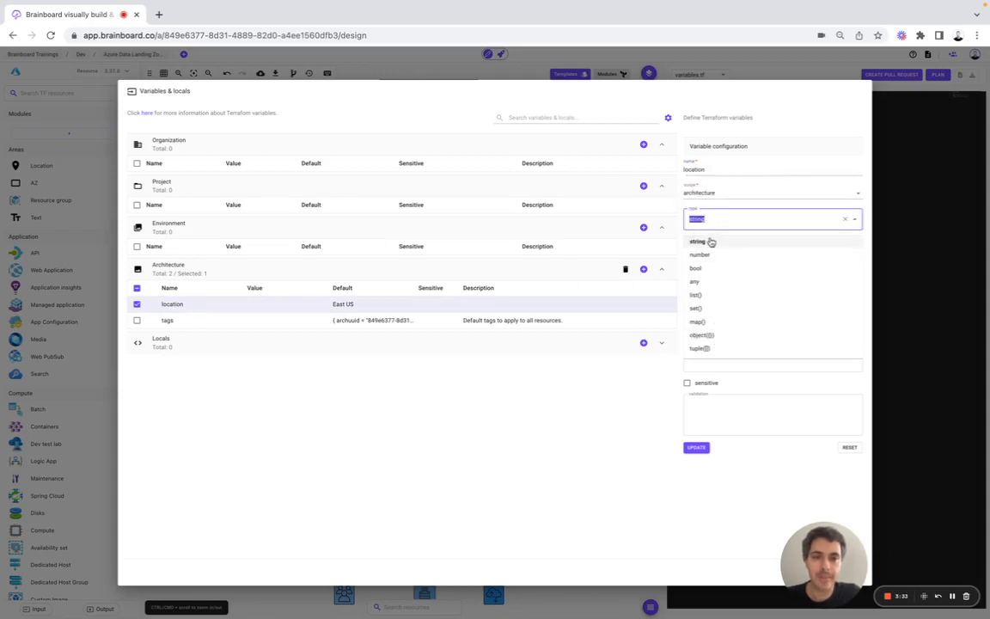
{"action": "left_click", "coordinate": [698, 227]}
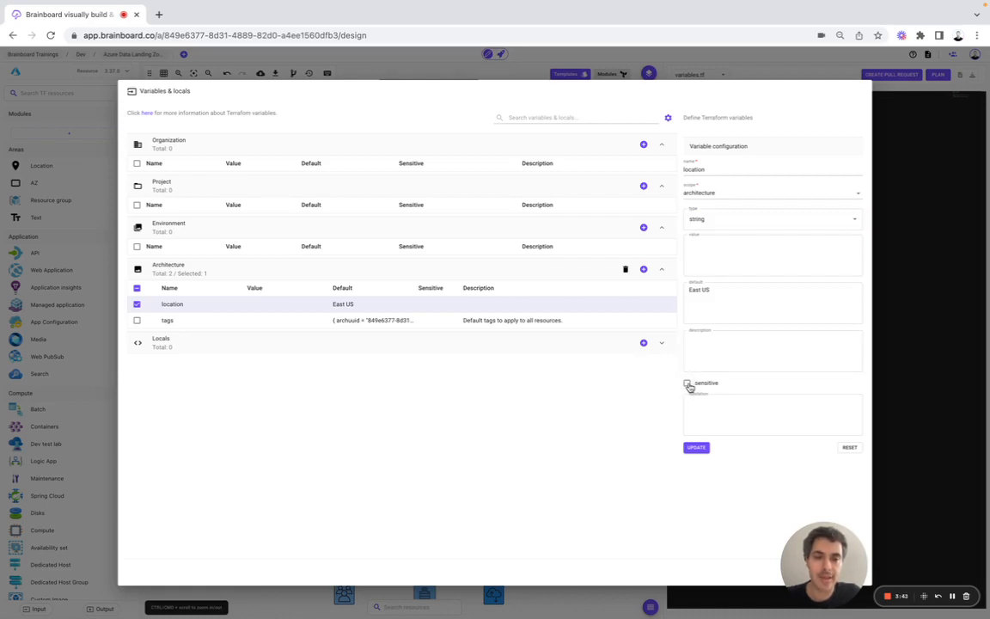
{"action": "left_click", "coordinate": [925, 326]}
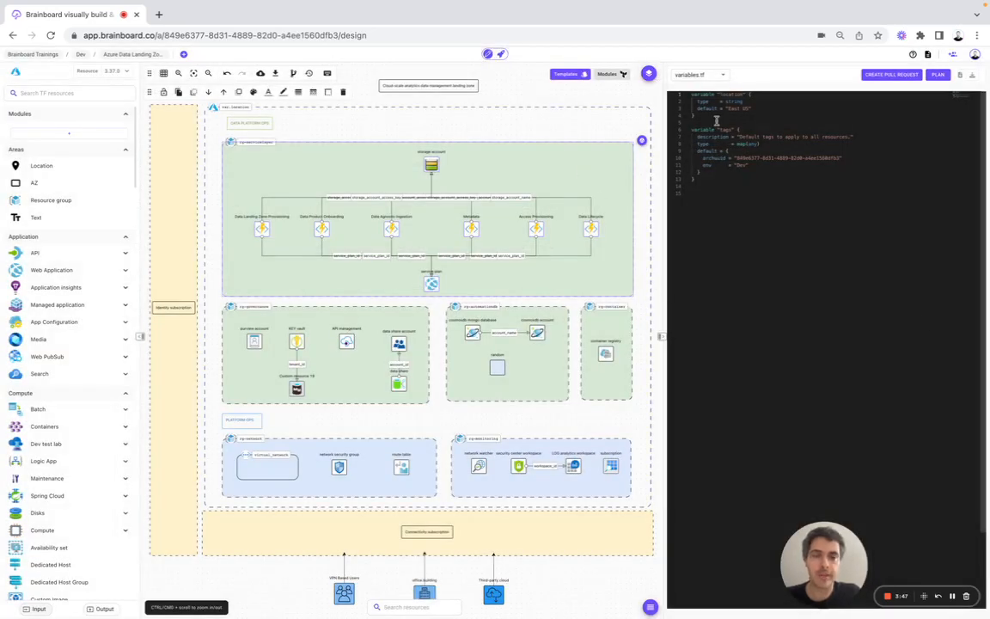
Step: Return to main.tf, then switch over to the CI/CD workflow designer
{"action": "left_click", "coordinate": [711, 74]}
{"action": "left_click", "coordinate": [701, 65]}
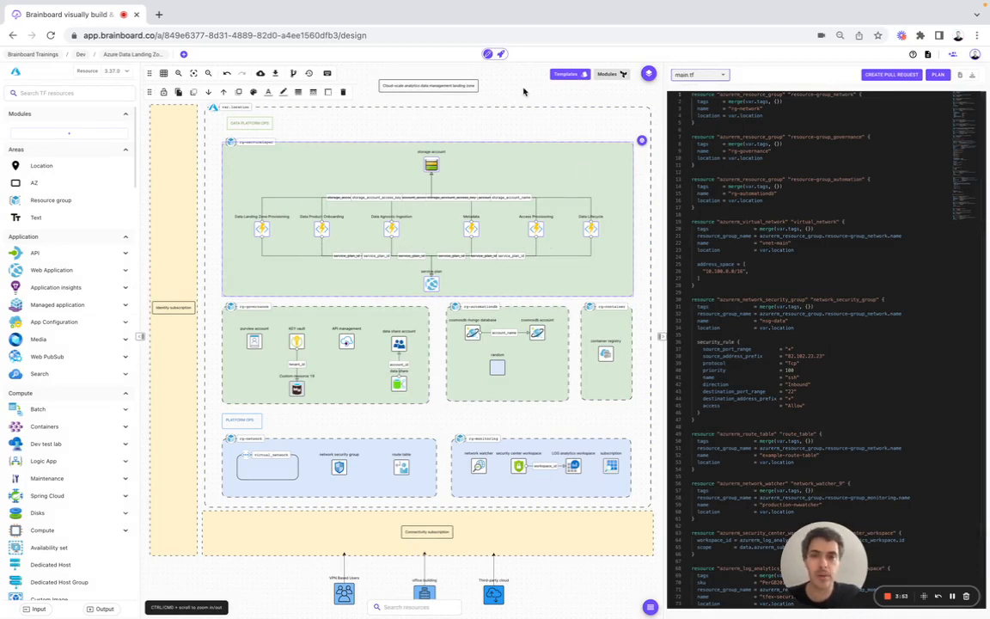
{"action": "left_click", "coordinate": [502, 55]}
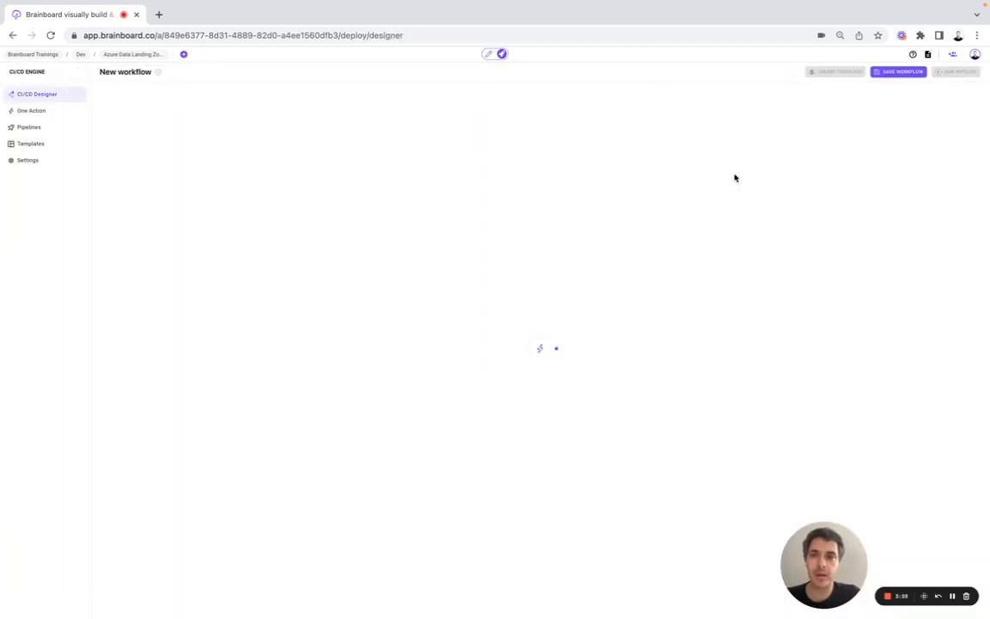
Step: Go to the cloud providers configuration from the account menu
{"action": "left_click", "coordinate": [974, 54]}
{"action": "left_click", "coordinate": [915, 142]}
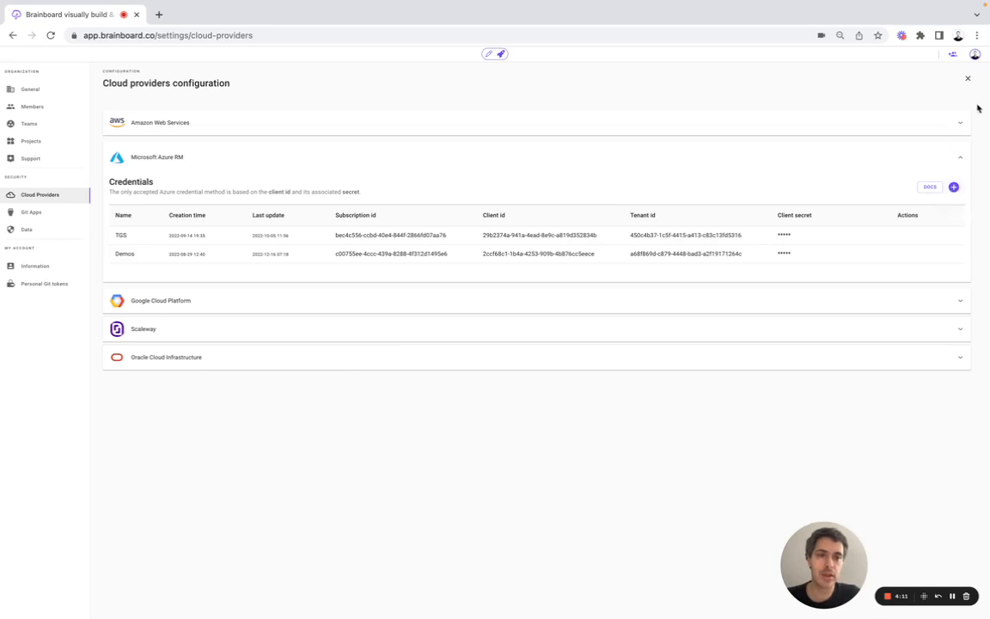
{"action": "left_click", "coordinate": [975, 54]}
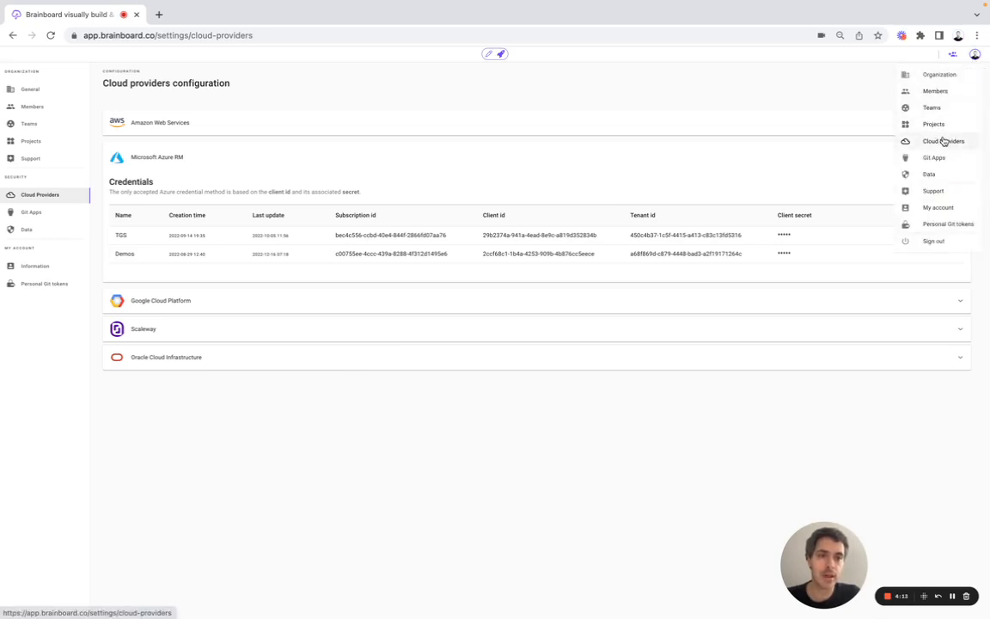
{"action": "left_click", "coordinate": [765, 416]}
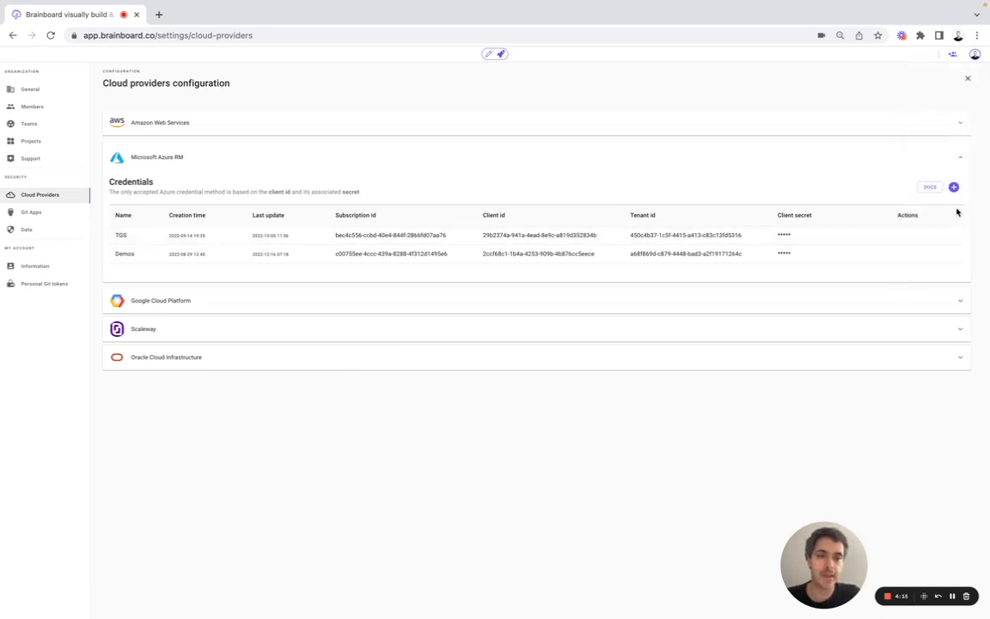
Step: Start a new Azure RM credential, step through subscription, client, tenant and secret fields, then discard it
{"action": "left_click", "coordinate": [953, 187]}
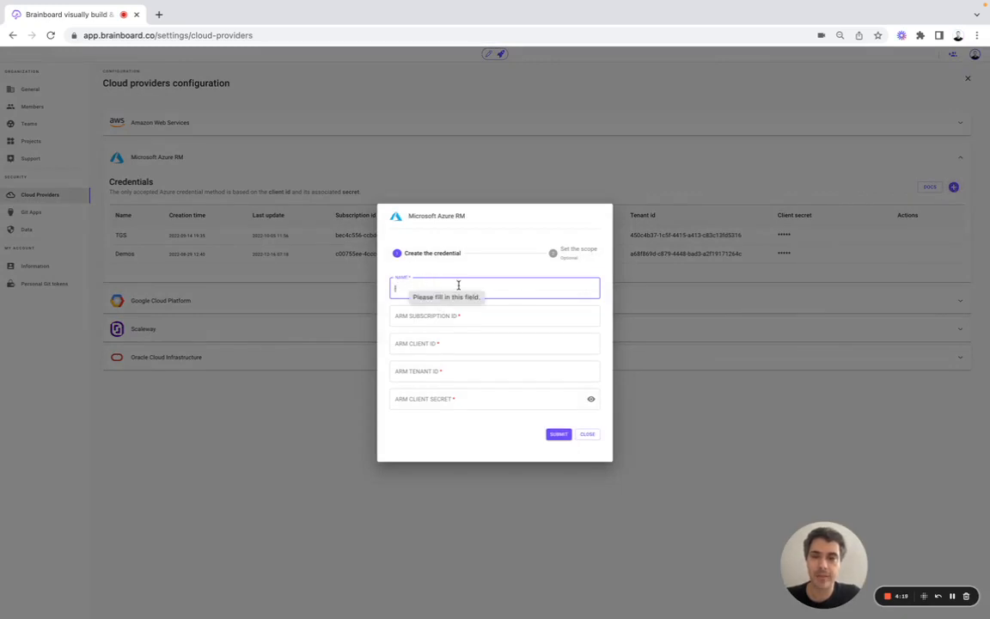
{"action": "left_click", "coordinate": [400, 317]}
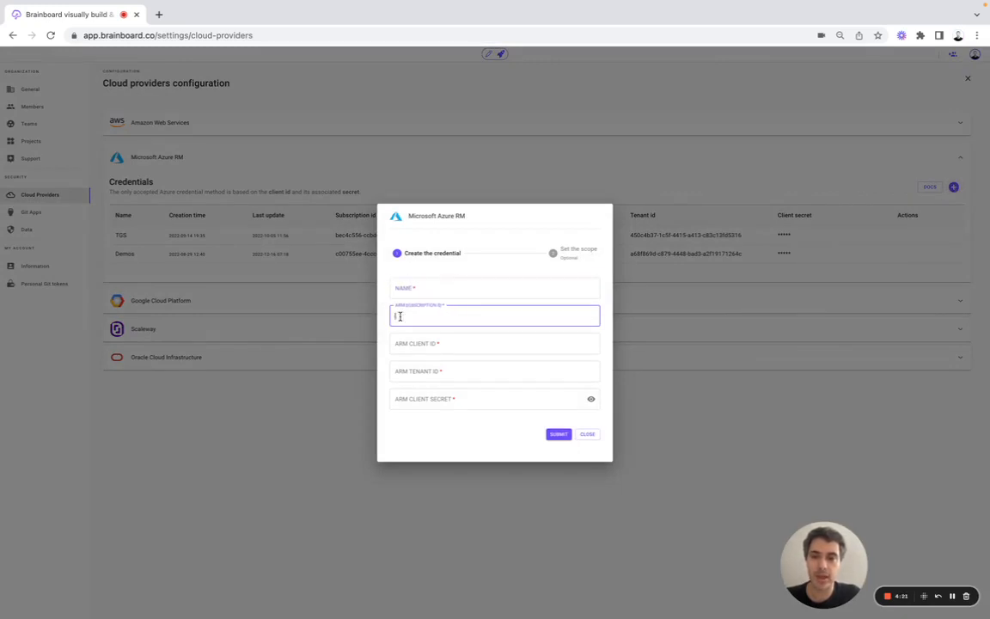
{"action": "left_click", "coordinate": [395, 343]}
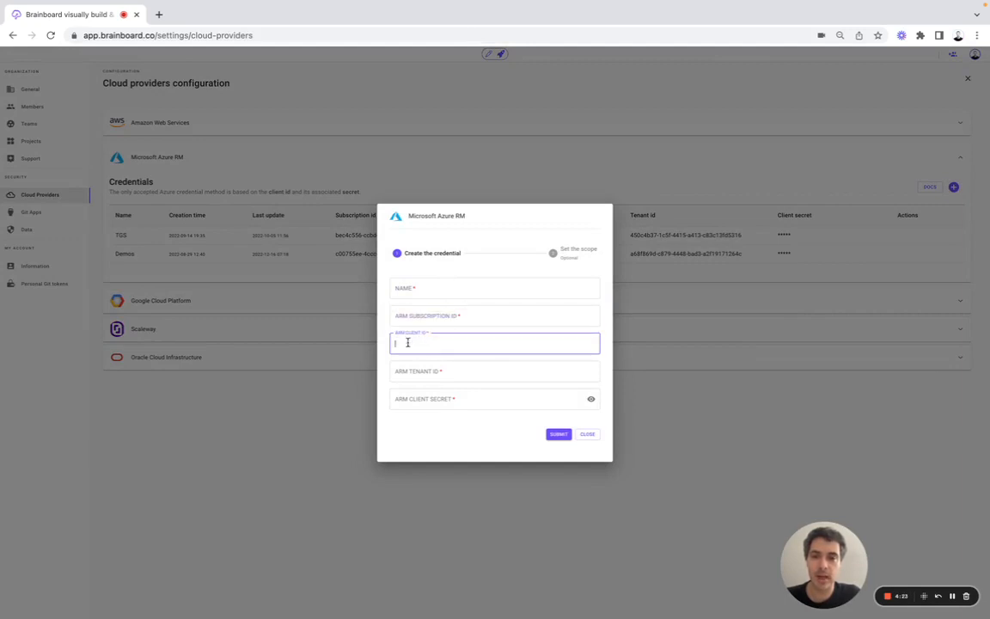
{"action": "left_click", "coordinate": [414, 369]}
{"action": "left_click", "coordinate": [419, 396]}
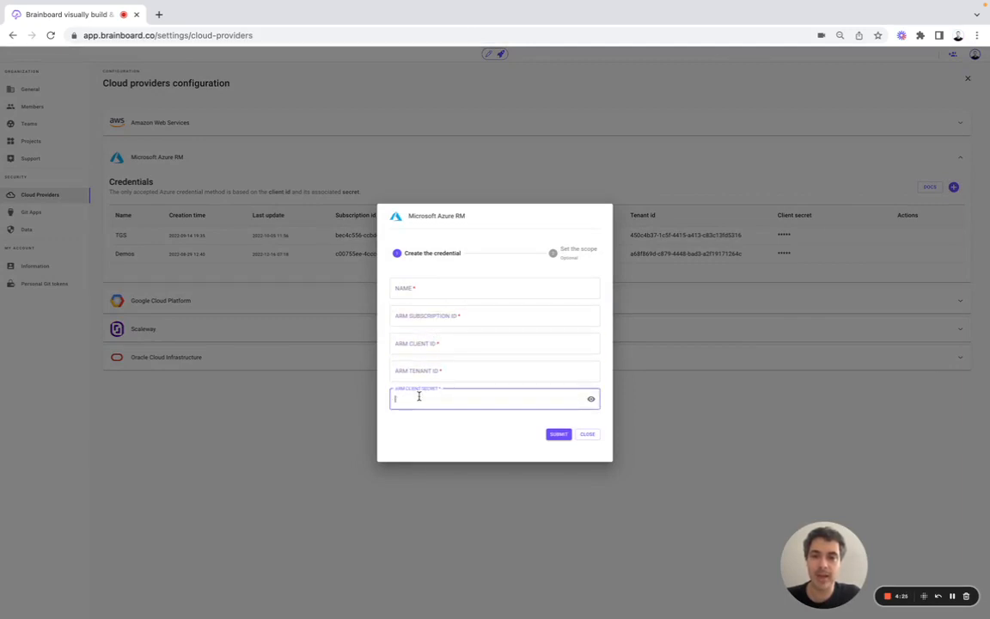
{"action": "left_click", "coordinate": [321, 439]}
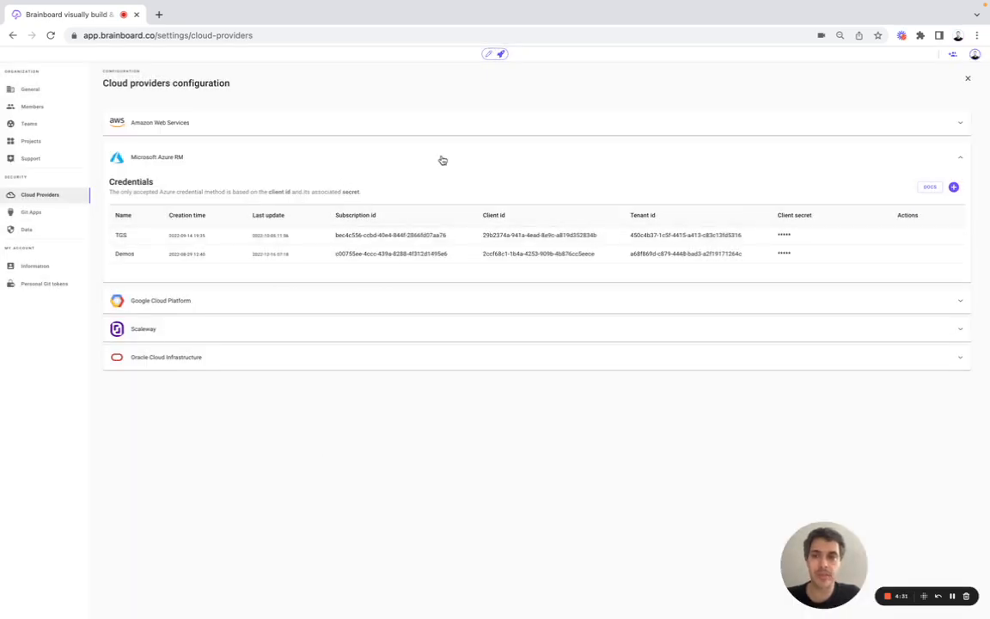
Step: Review Azure Devops, Bitbucket and Gitlab tokens and Git Apps, then load a new CI/CD workflow
{"action": "left_click", "coordinate": [43, 285]}
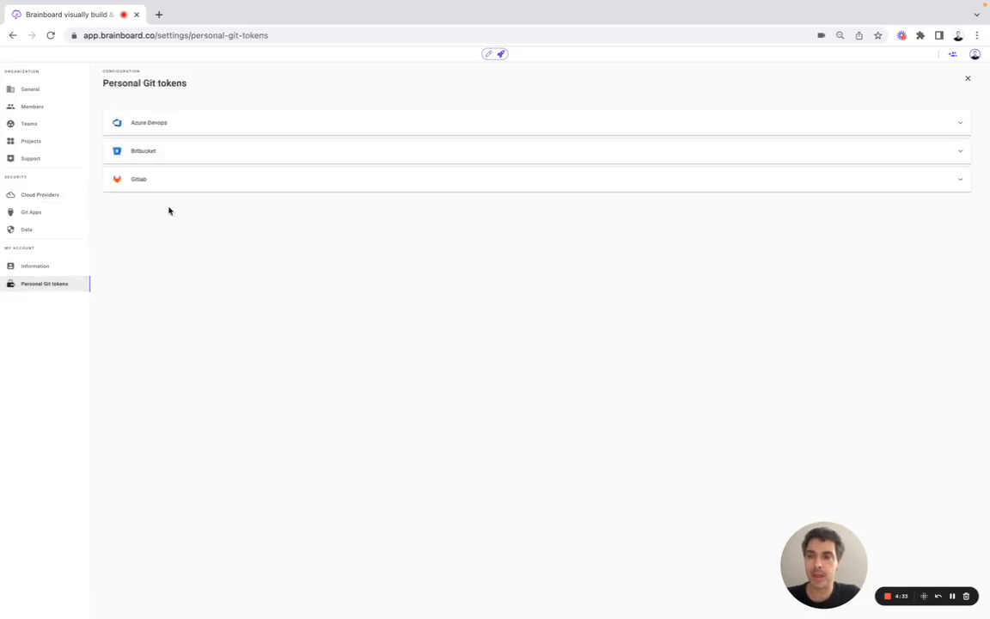
{"action": "left_click", "coordinate": [175, 126]}
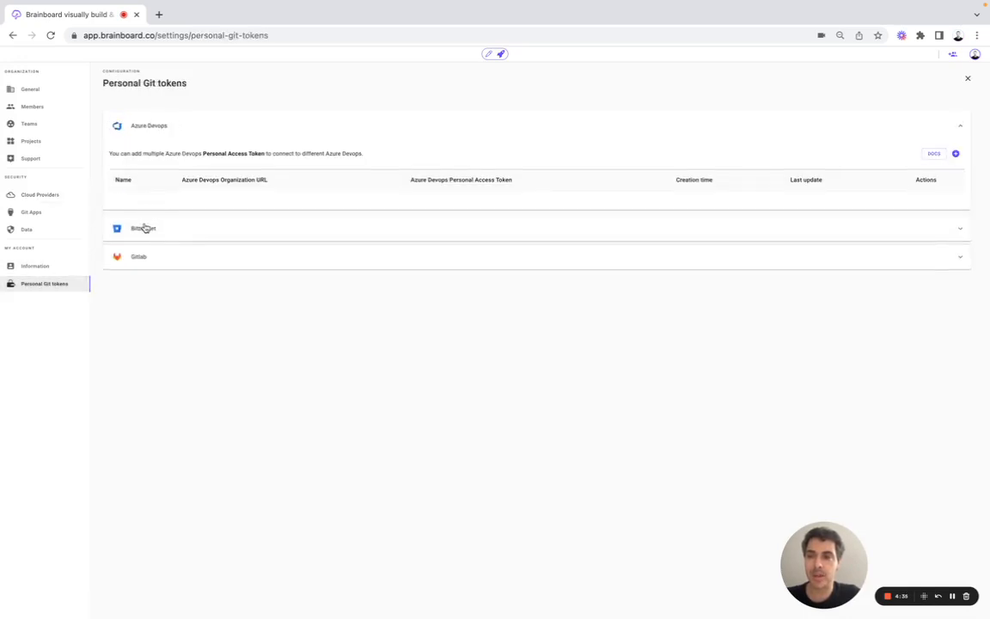
{"action": "left_click", "coordinate": [142, 227]}
{"action": "left_click", "coordinate": [146, 260]}
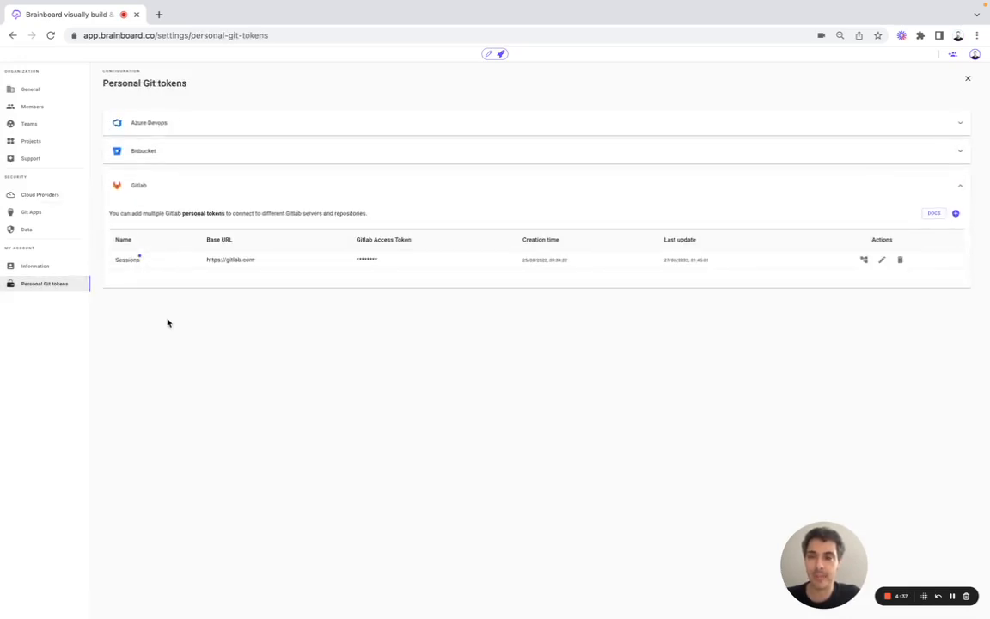
{"action": "left_click", "coordinate": [42, 218]}
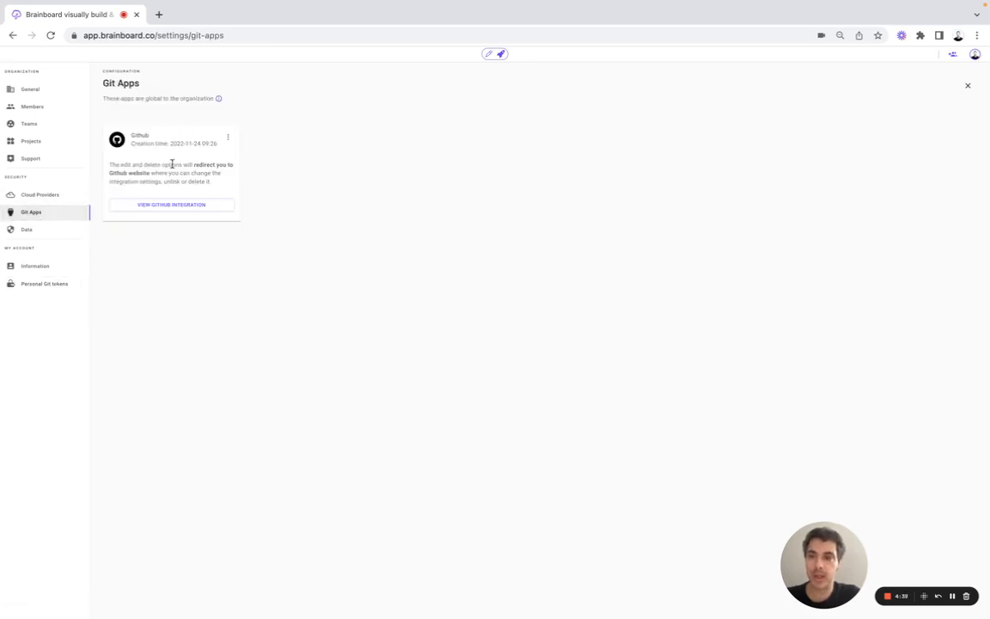
{"action": "left_click", "coordinate": [501, 55]}
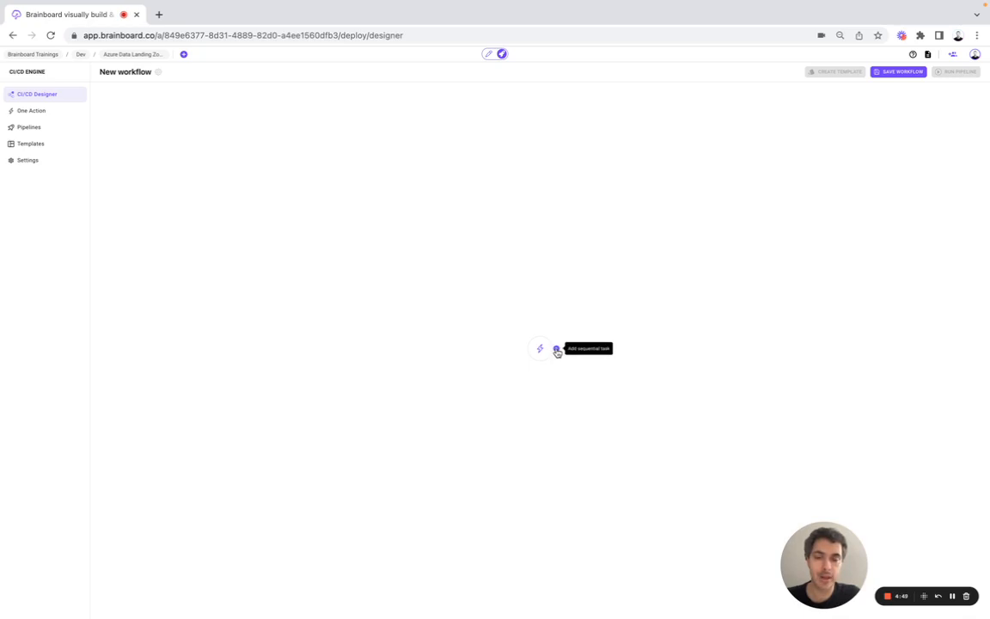
Step: Add a first Terraform task named 'Terraform validate' running the validate command
{"action": "left_click", "coordinate": [556, 350]}
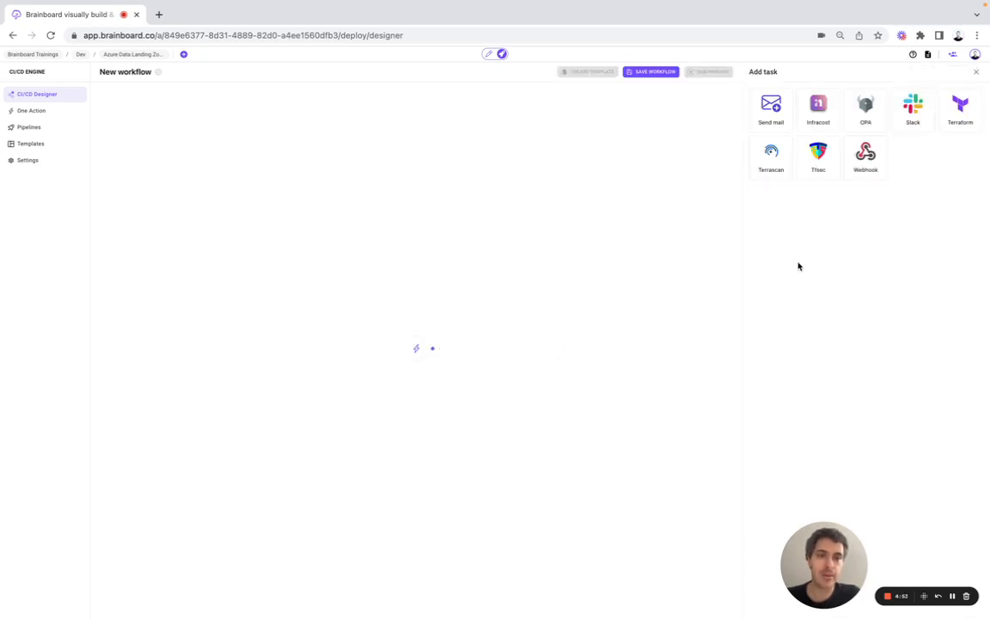
{"action": "left_click", "coordinate": [961, 120]}
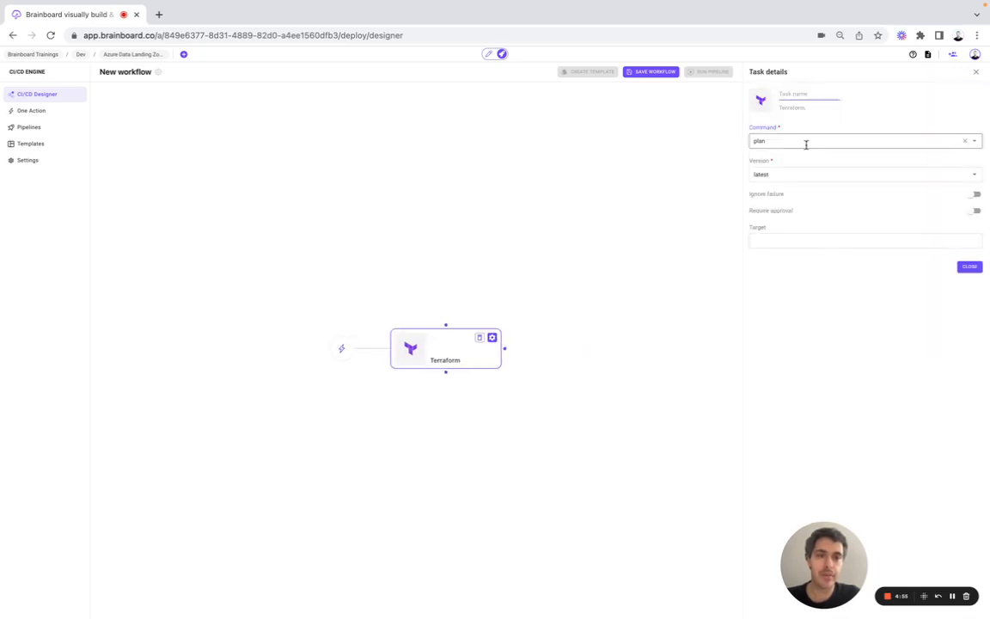
{"action": "left_click", "coordinate": [795, 141]}
{"action": "left_click", "coordinate": [781, 160]}
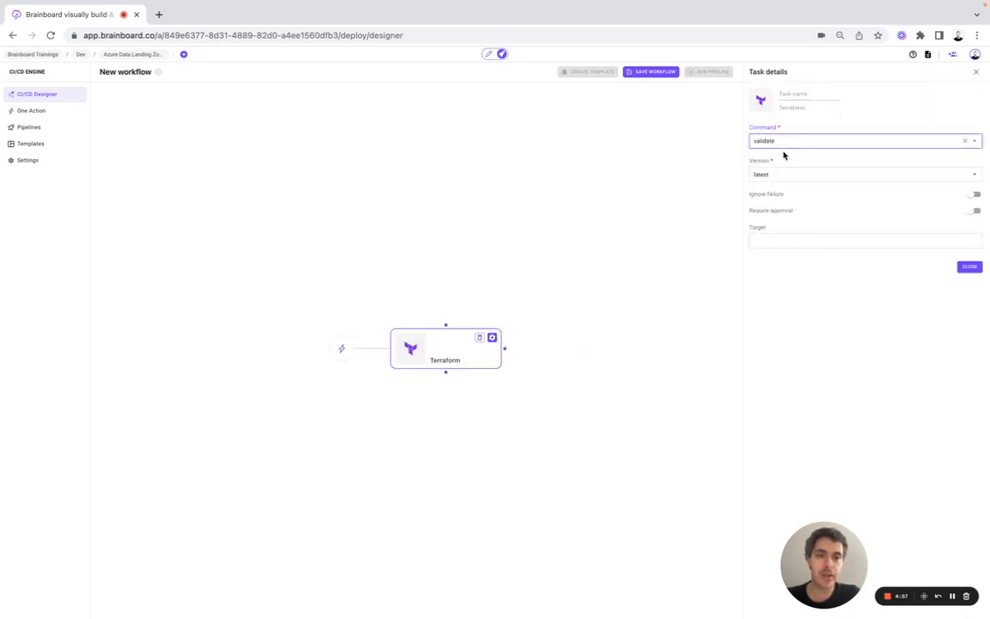
{"action": "left_click", "coordinate": [796, 96]}
{"action": "type", "text": "Ter"}
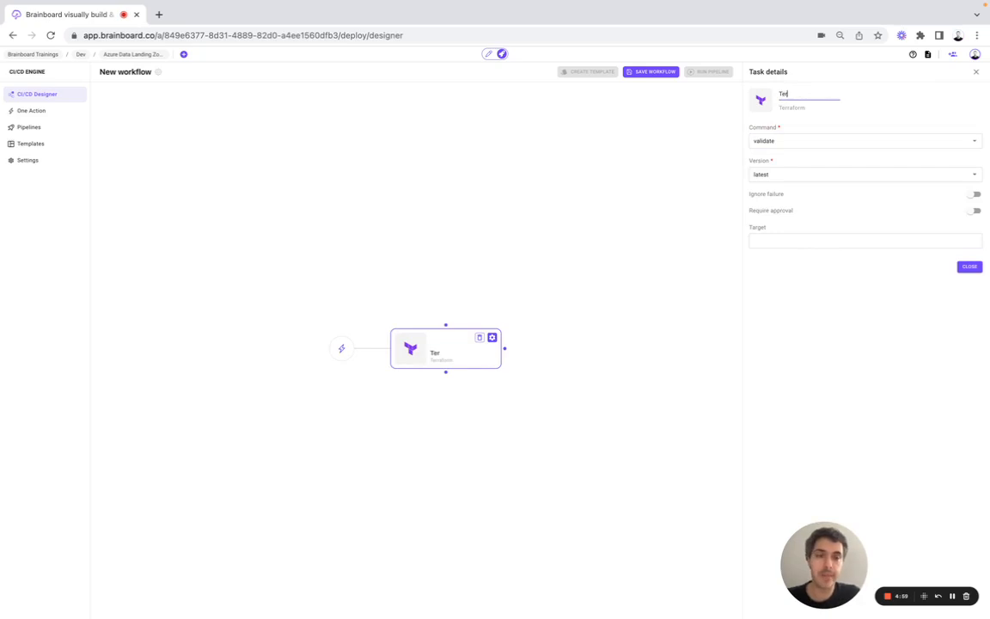
{"action": "type", "text": "raform validate"}
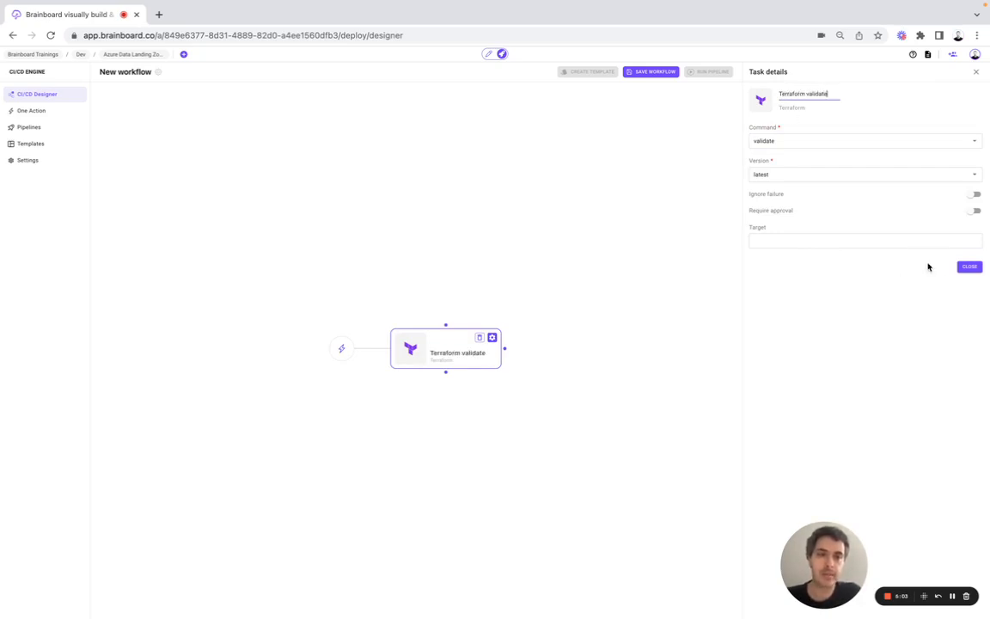
{"action": "left_click", "coordinate": [969, 266]}
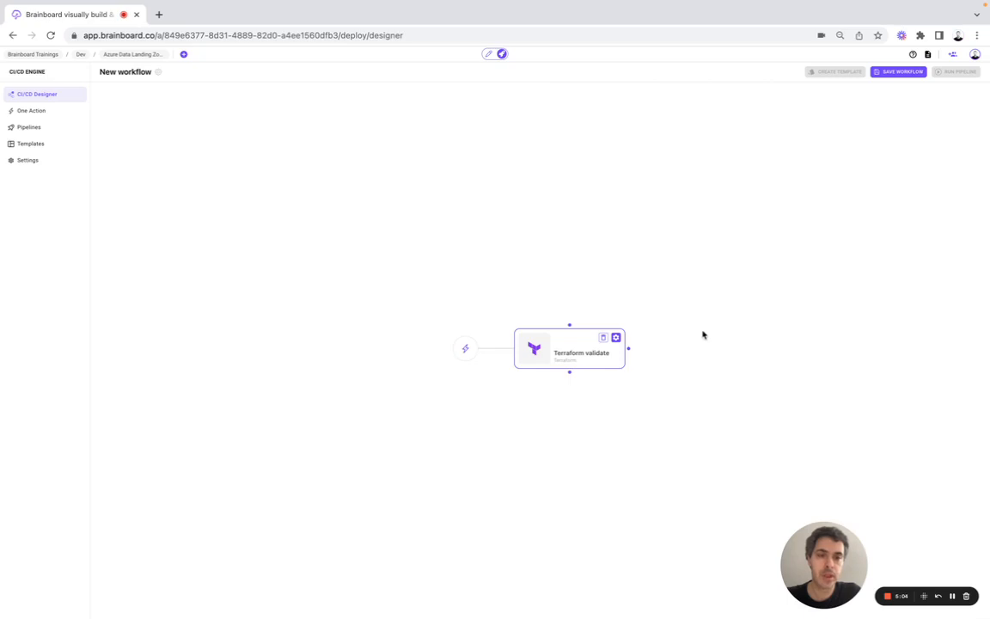
Step: Chain a second Terraform task named 'Terraform Plan' using the plan command
{"action": "left_click", "coordinate": [630, 349]}
{"action": "left_click", "coordinate": [967, 116]}
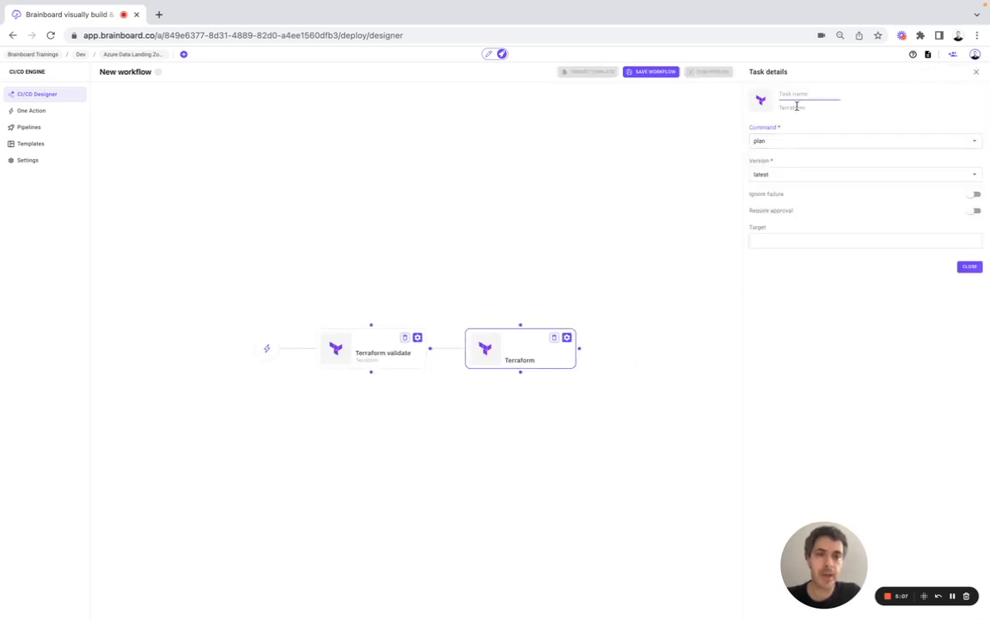
{"action": "type", "text": "Terra"}
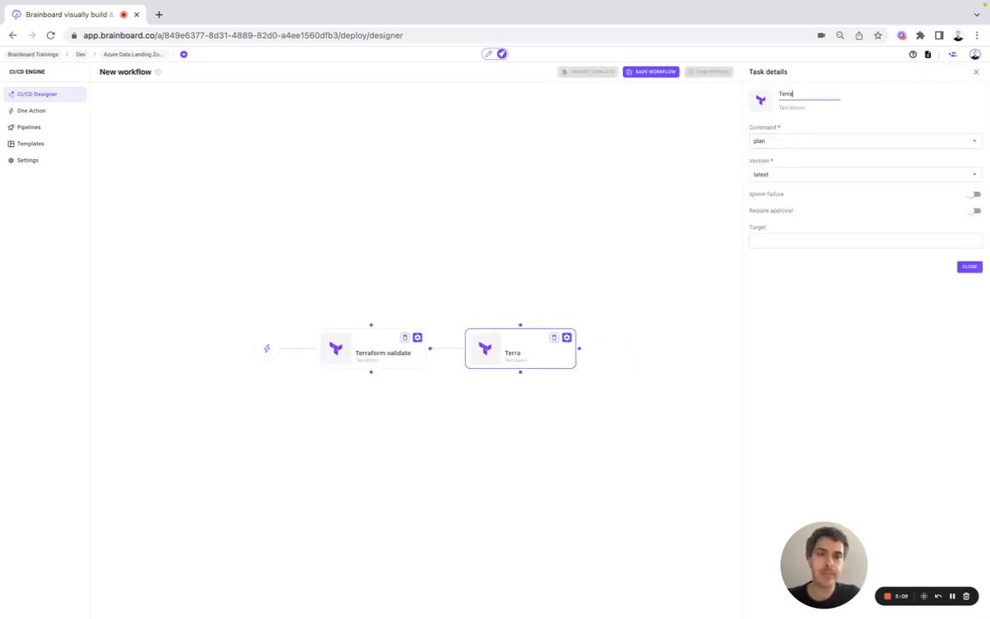
{"action": "type", "text": "form Plan"}
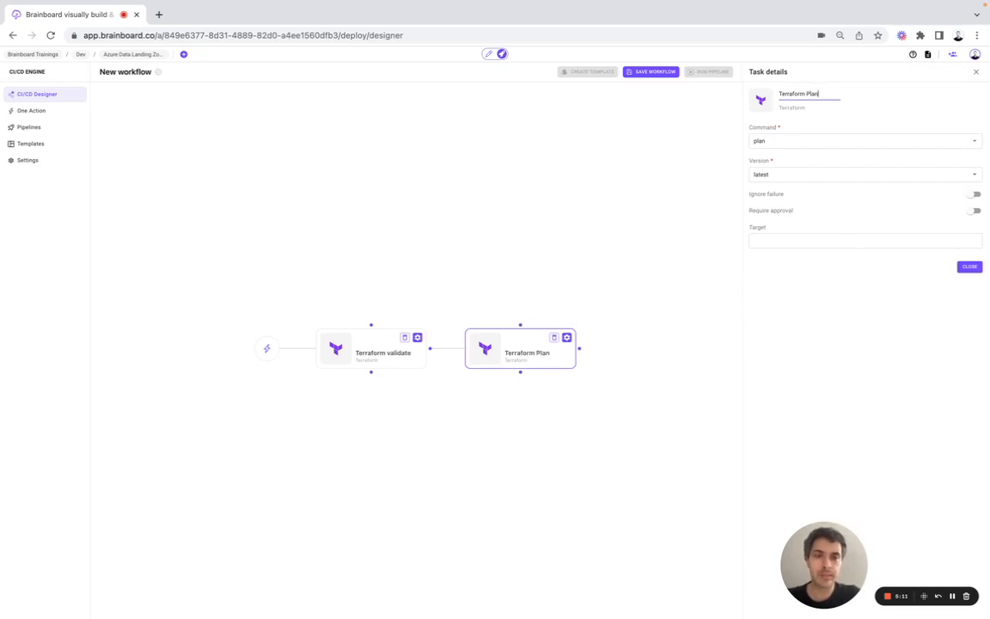
{"action": "left_click", "coordinate": [805, 141]}
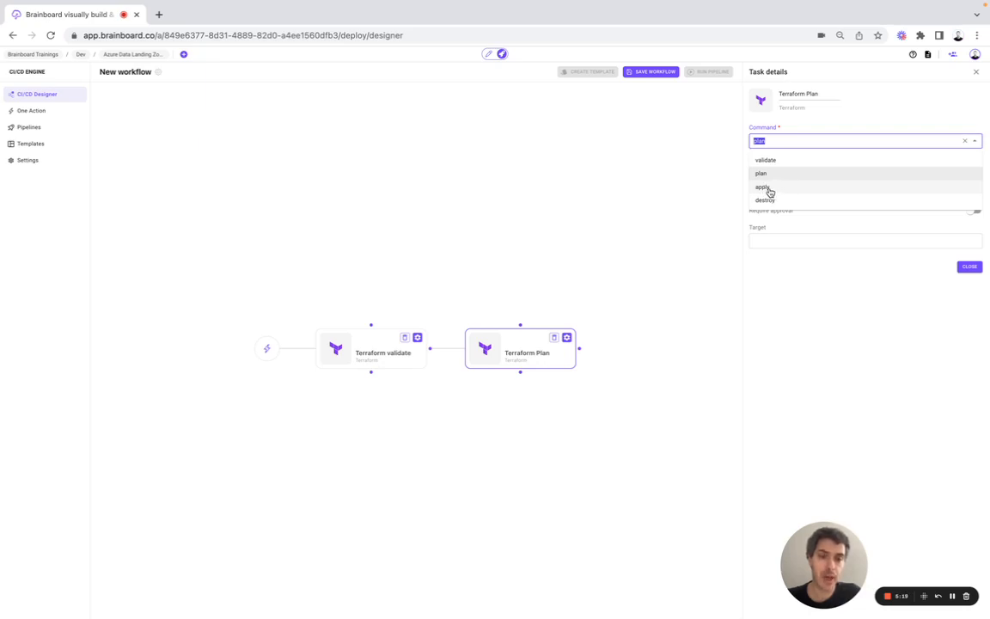
{"action": "left_click", "coordinate": [791, 267]}
{"action": "left_click", "coordinate": [969, 266]}
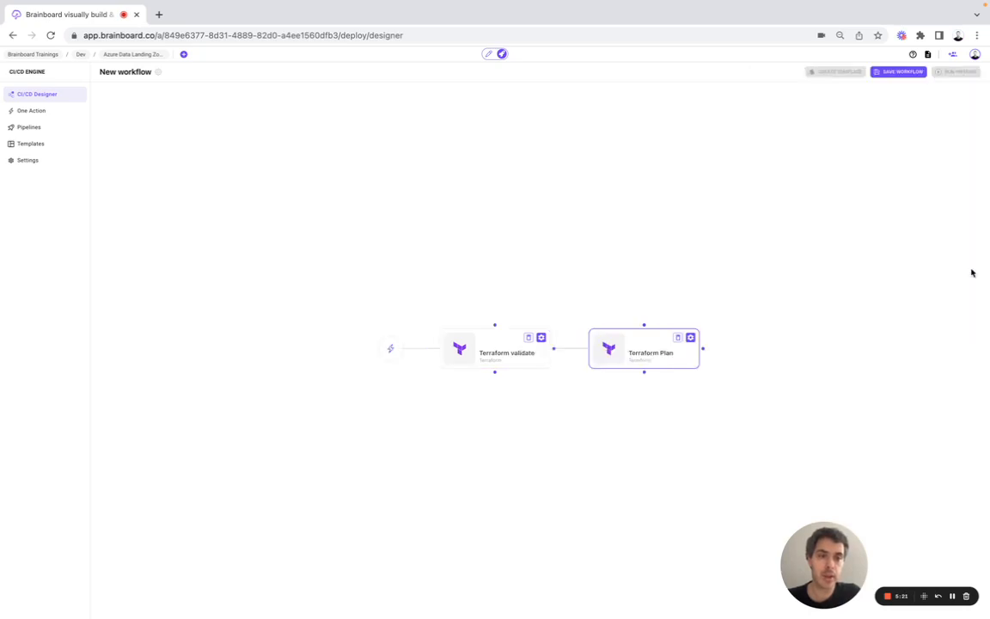
Step: Add an Infracost task 'Cost estimation' with the pasted API key and breakdown command
{"action": "left_click", "coordinate": [703, 348]}
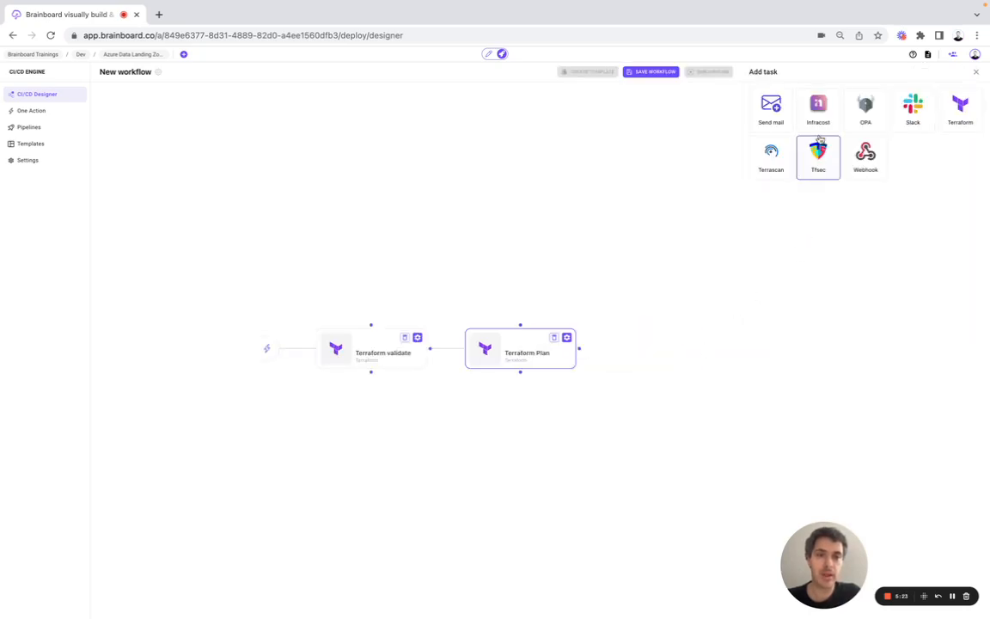
{"action": "left_click", "coordinate": [818, 110]}
{"action": "left_click", "coordinate": [790, 101]}
{"action": "type", "text": "C"}
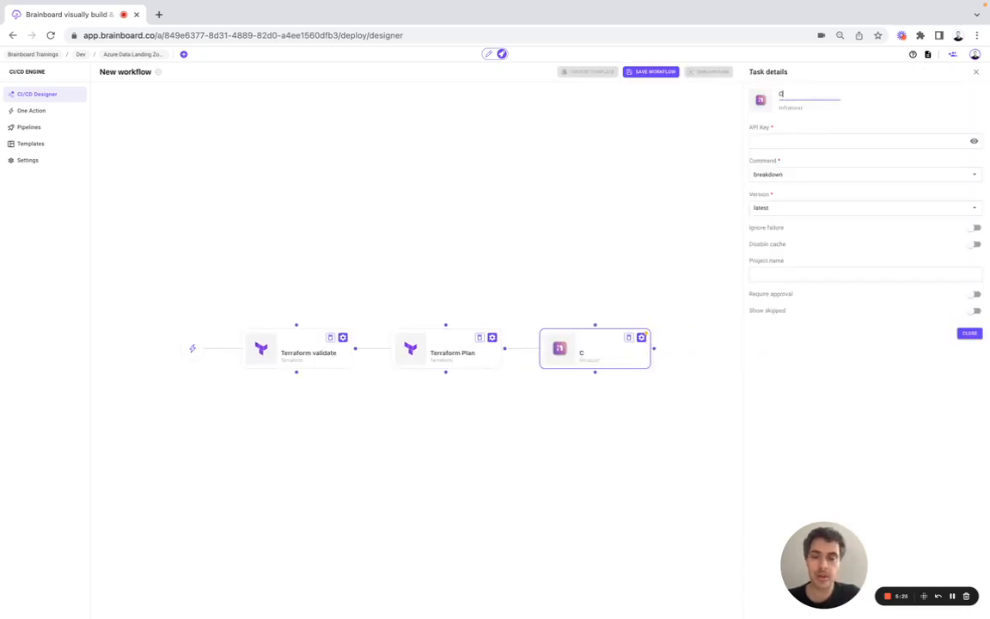
{"action": "type", "text": "ost estimation"}
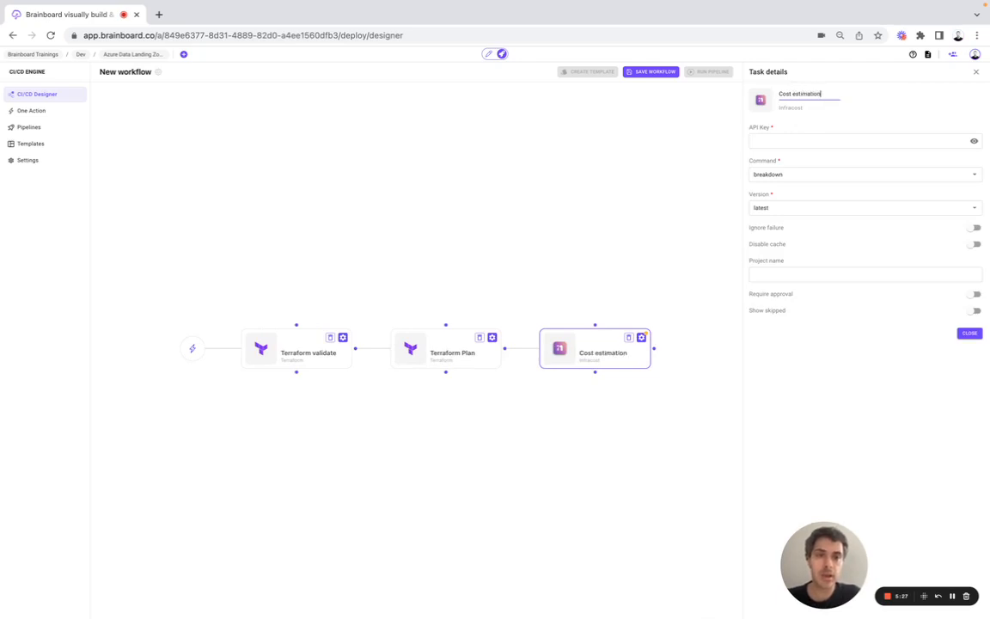
{"action": "left_click", "coordinate": [805, 139]}
{"action": "key", "text": "super+v"}
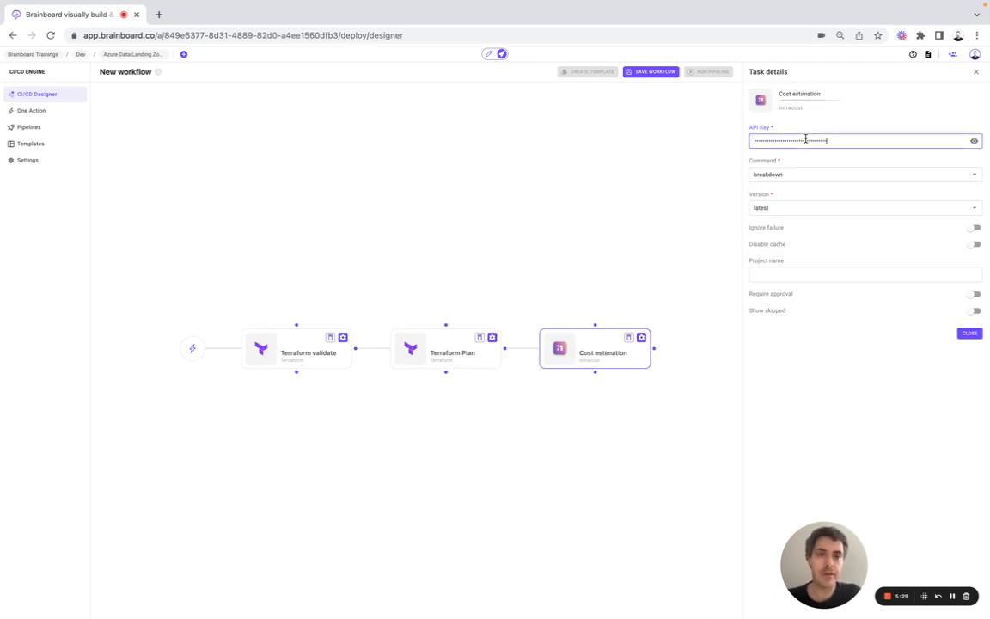
{"action": "left_click", "coordinate": [762, 174]}
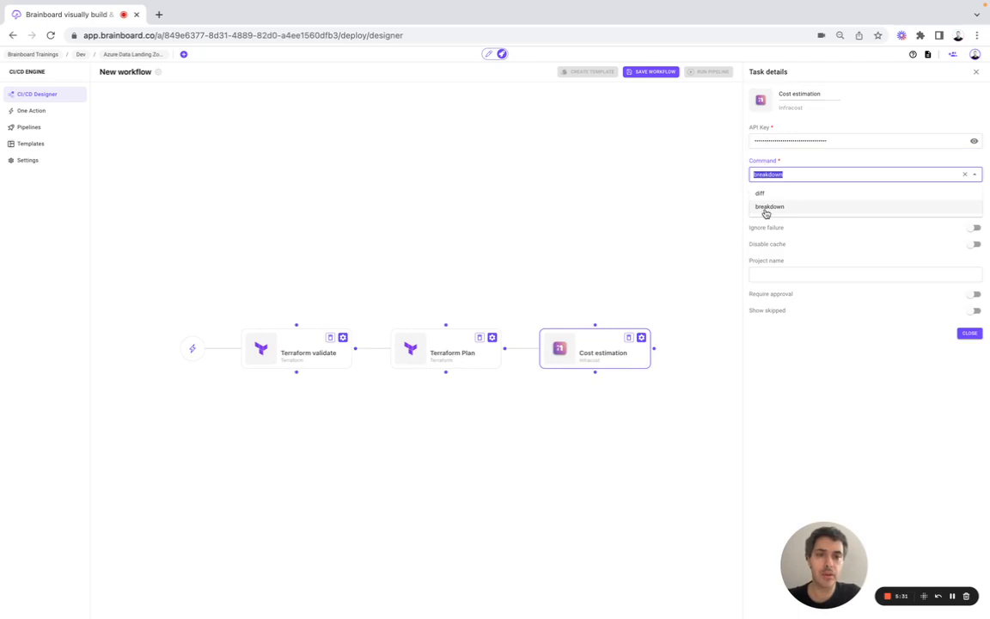
{"action": "left_click", "coordinate": [764, 206]}
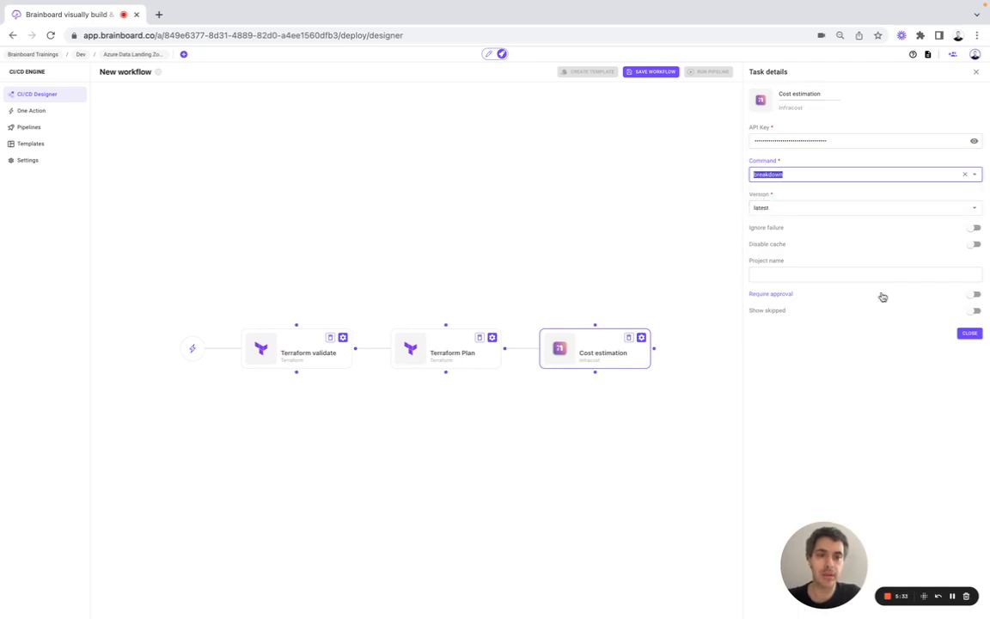
{"action": "left_click", "coordinate": [966, 335]}
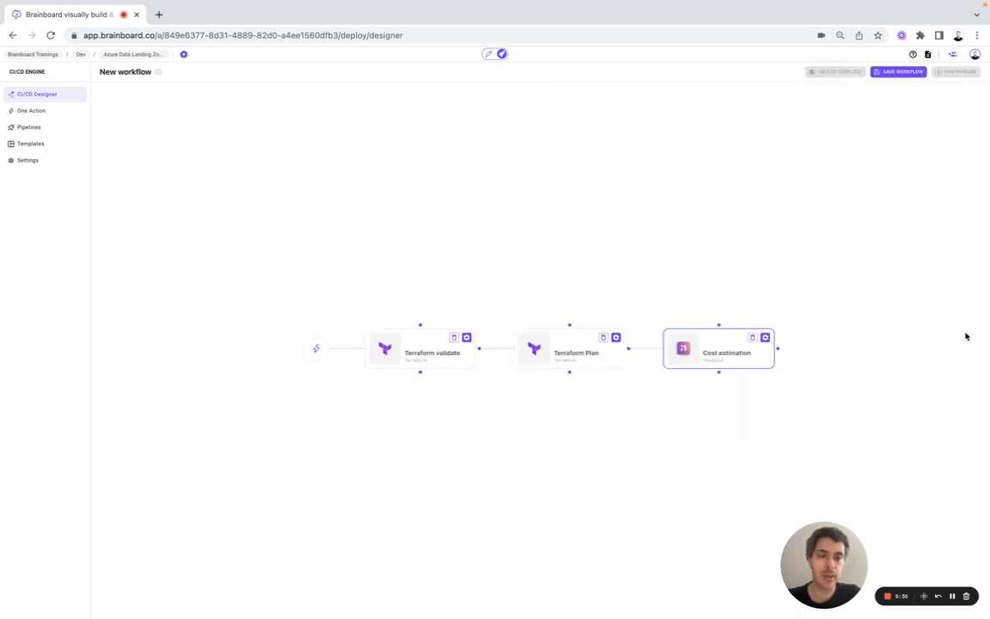
Step: Add a FinOps Send mail task with the recipient address and the budget-check message
{"action": "left_click", "coordinate": [778, 348]}
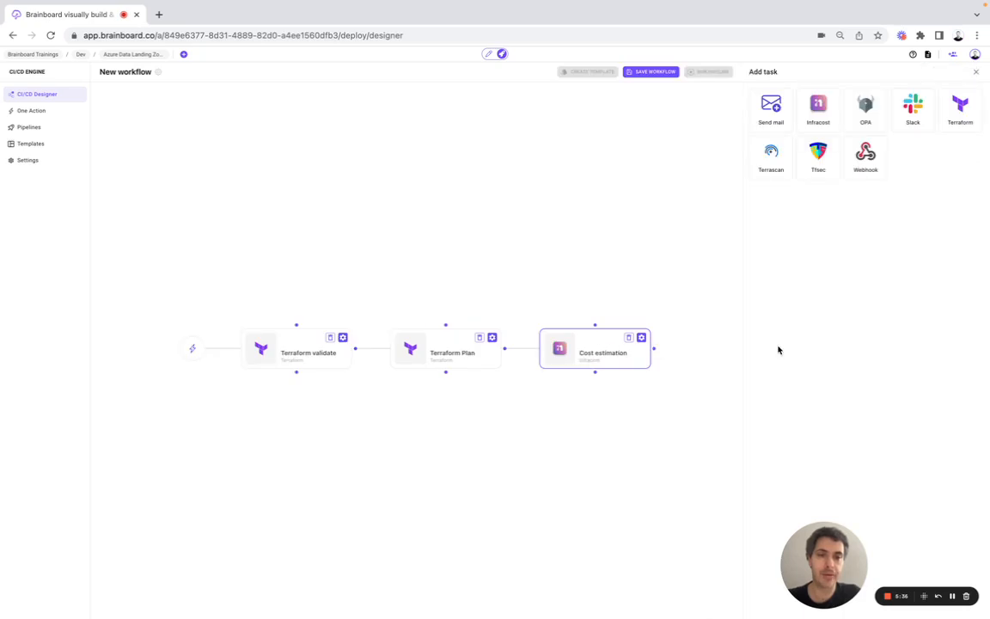
{"action": "left_click", "coordinate": [773, 123]}
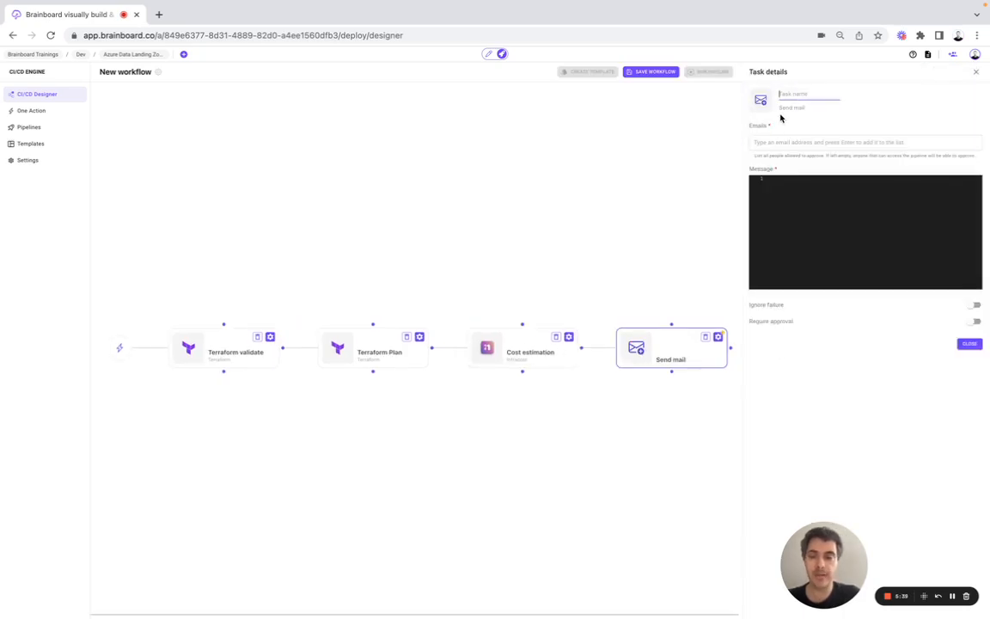
{"action": "type", "text": "FinOps"}
{"action": "left_click", "coordinate": [789, 142]}
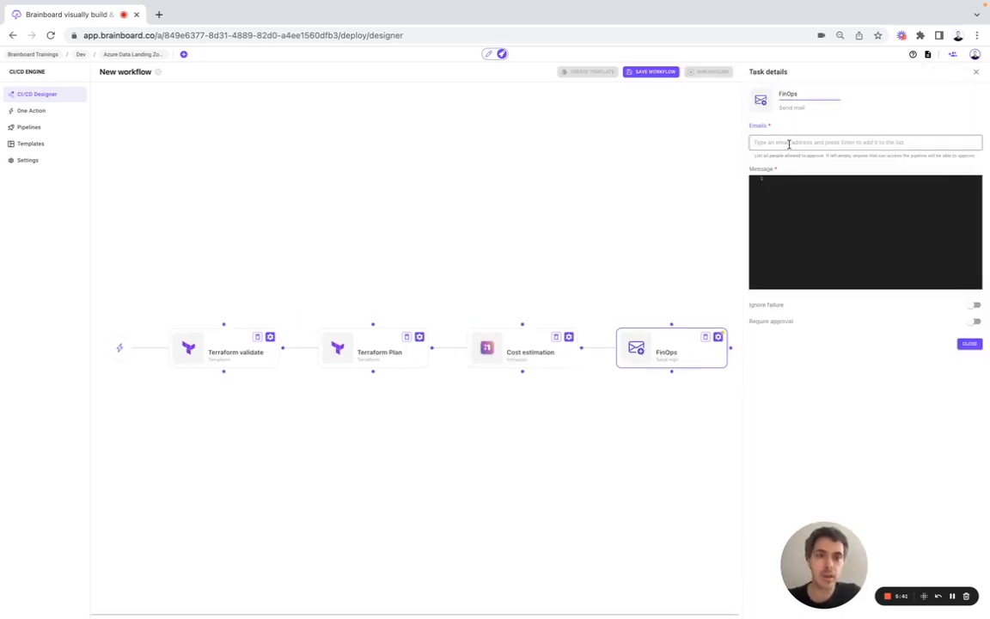
{"action": "type", "text": "B"}
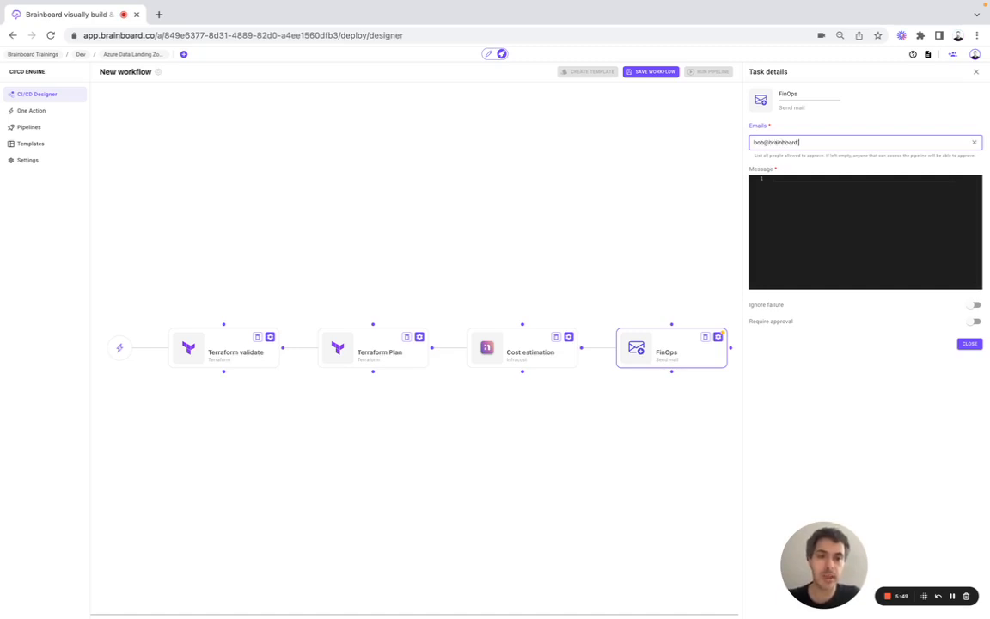
{"action": "left_click", "coordinate": [814, 183]}
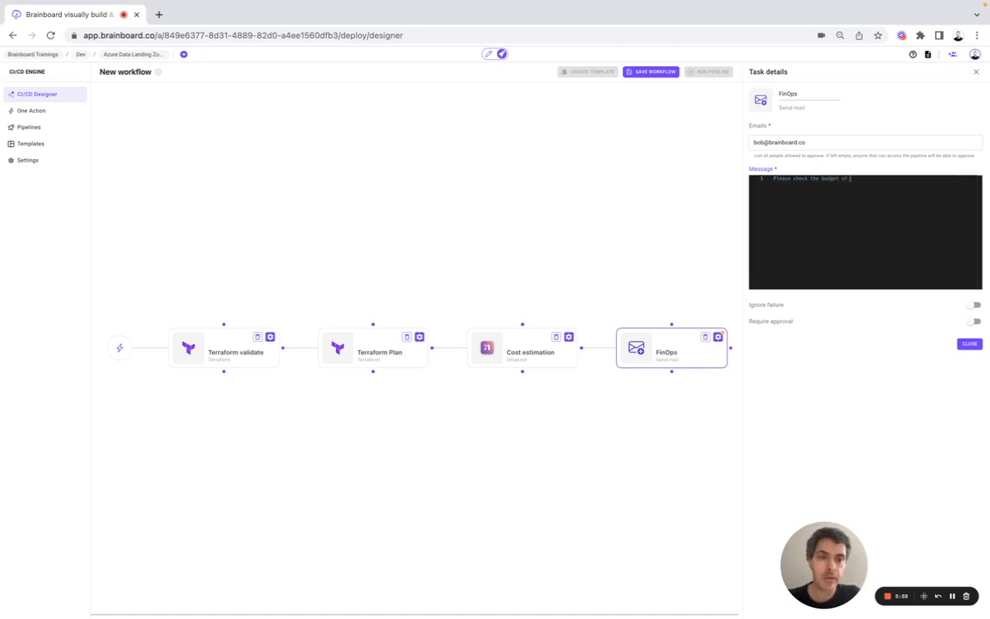
{"action": "type", "text": "this infrastructure"}
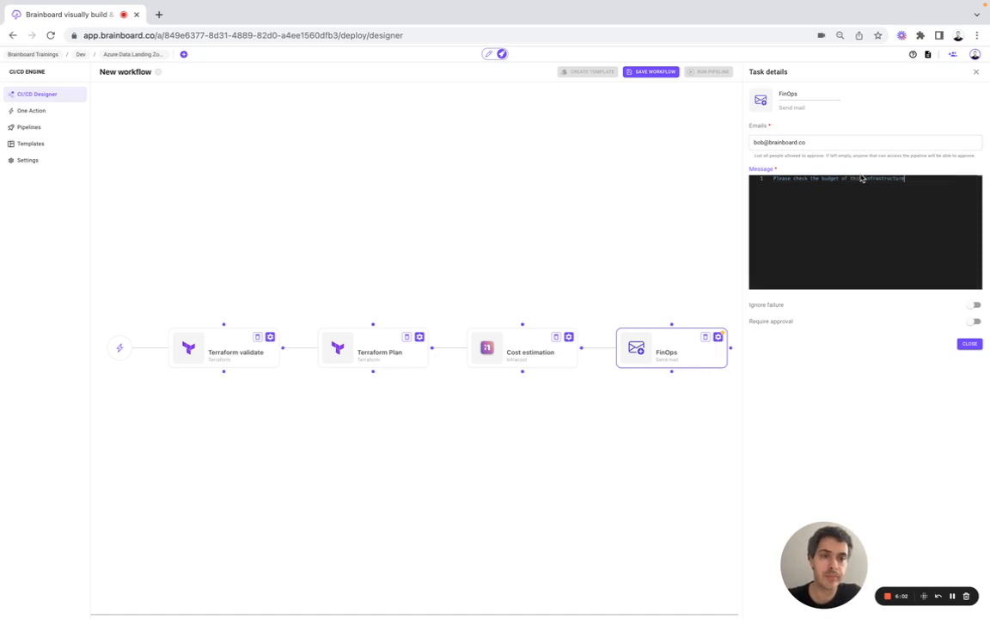
{"action": "triple_click", "coordinate": [824, 143]}
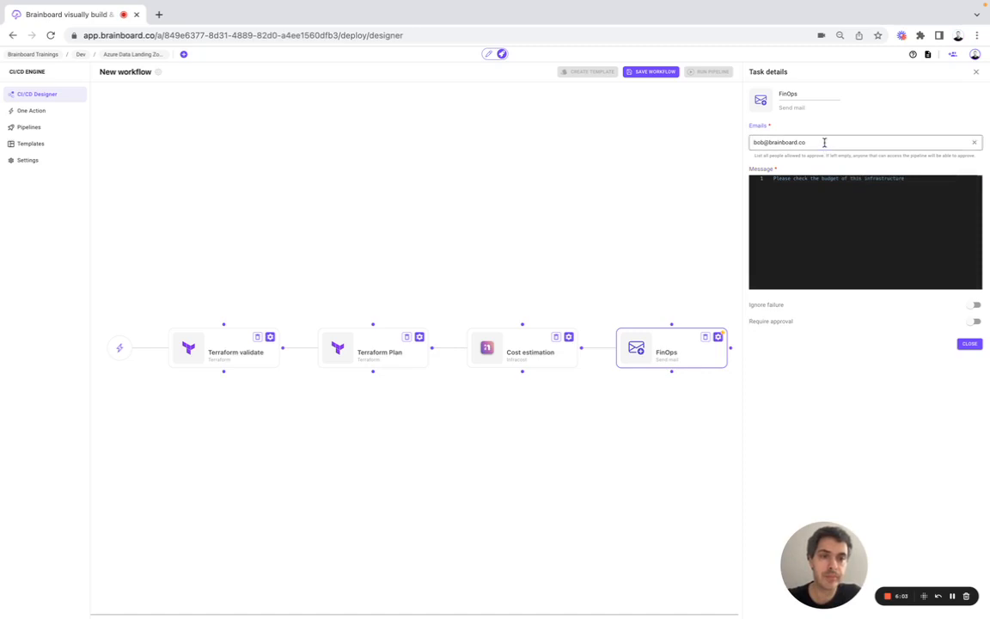
{"action": "key", "text": "Return"}
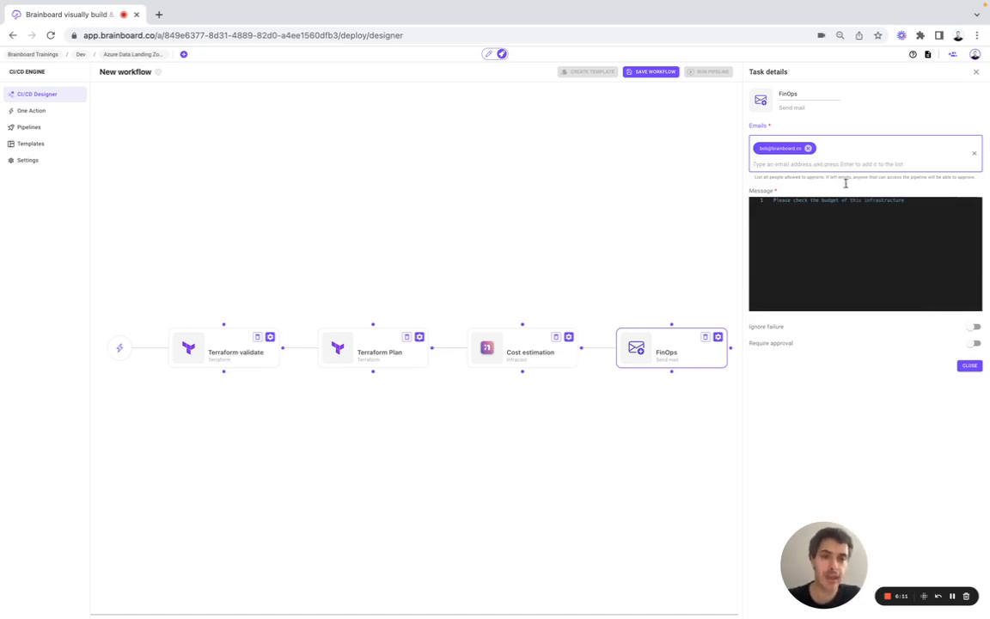
{"action": "left_click", "coordinate": [968, 366]}
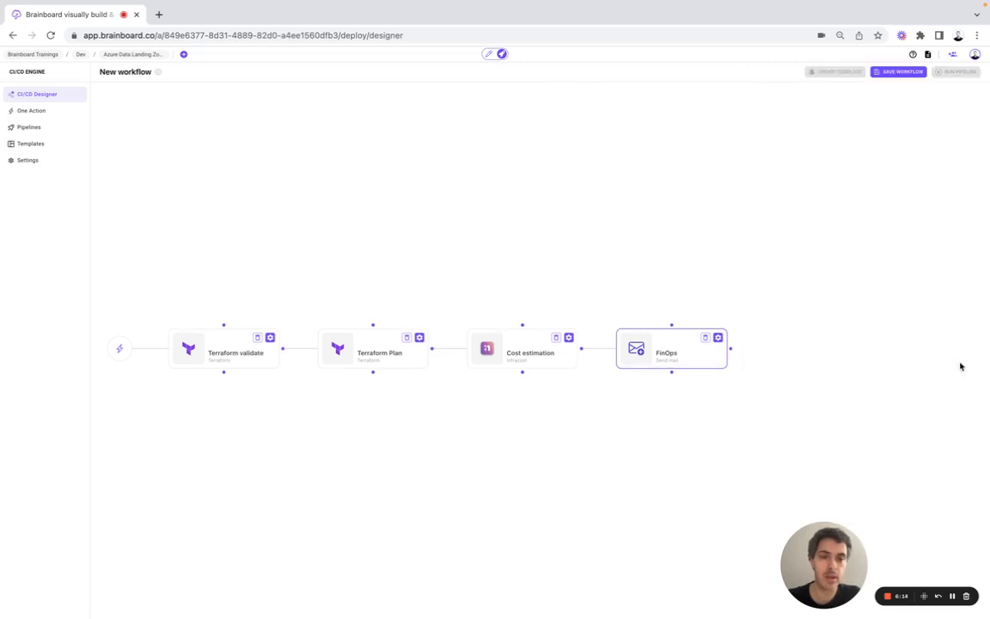
{"action": "left_click", "coordinate": [731, 348]}
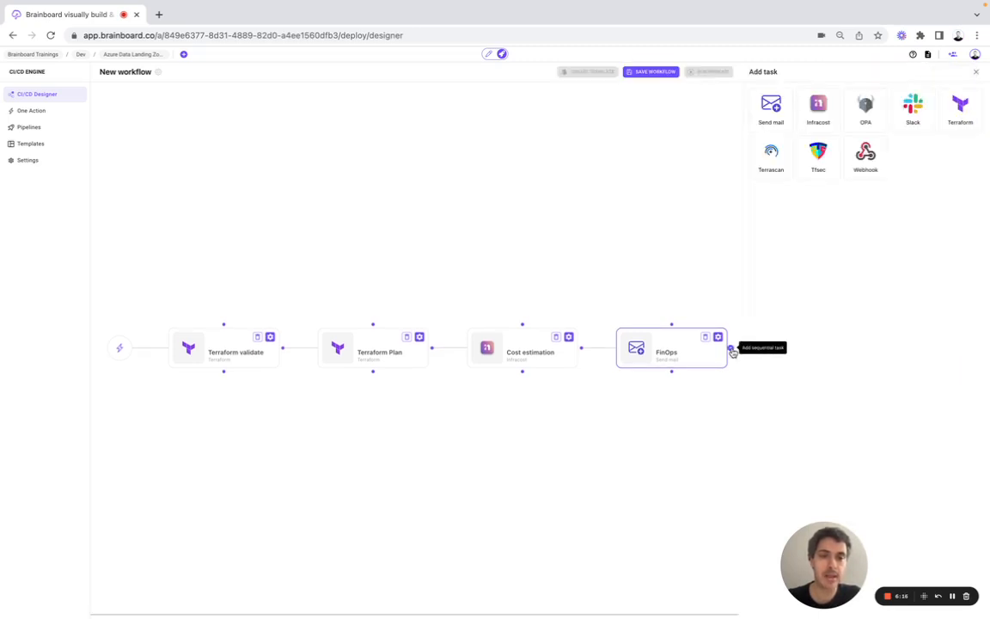
Step: Add a Tfsec task named 'Security check' after FinOps
{"action": "left_click", "coordinate": [822, 158]}
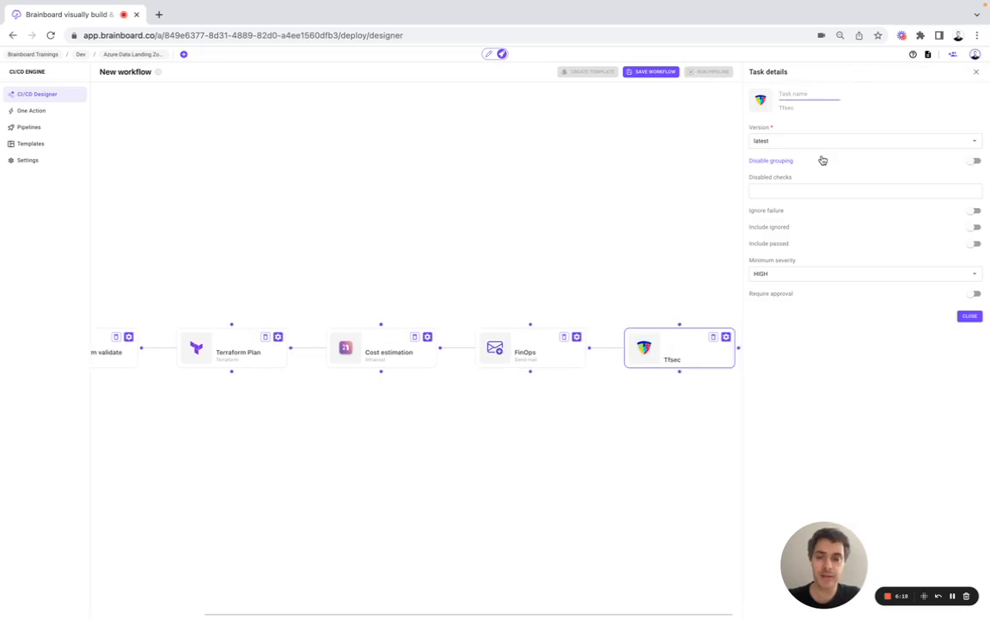
{"action": "type", "text": "Security c"}
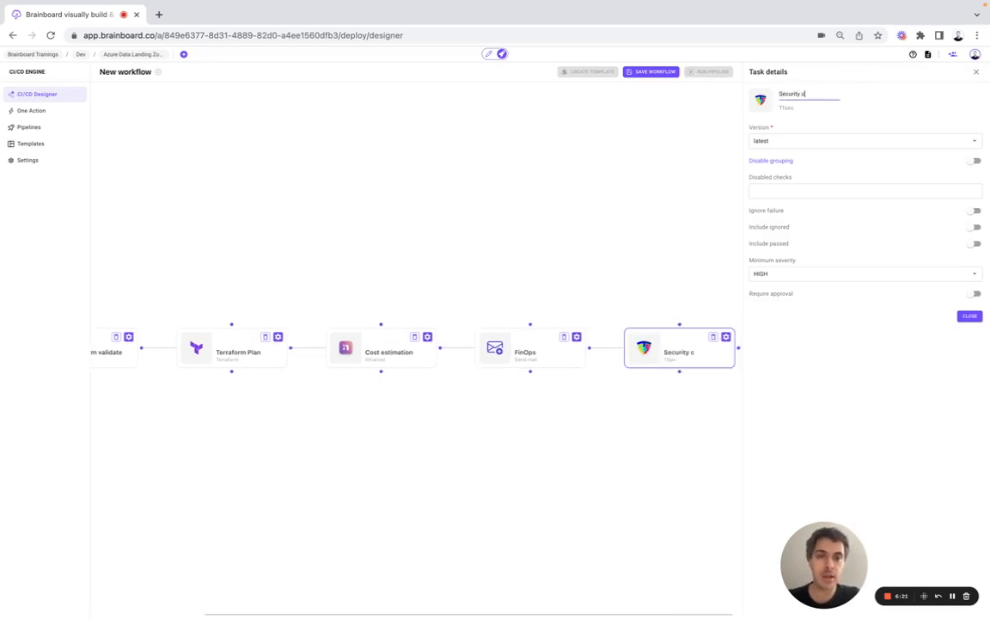
{"action": "type", "text": "heck"}
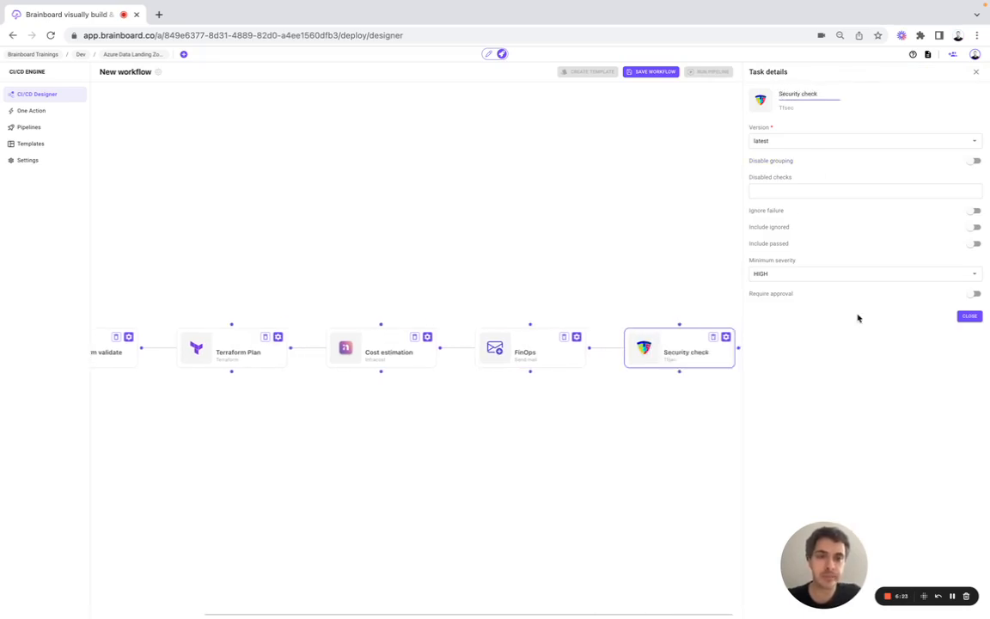
{"action": "left_click", "coordinate": [966, 317]}
{"action": "left_click", "coordinate": [881, 351]}
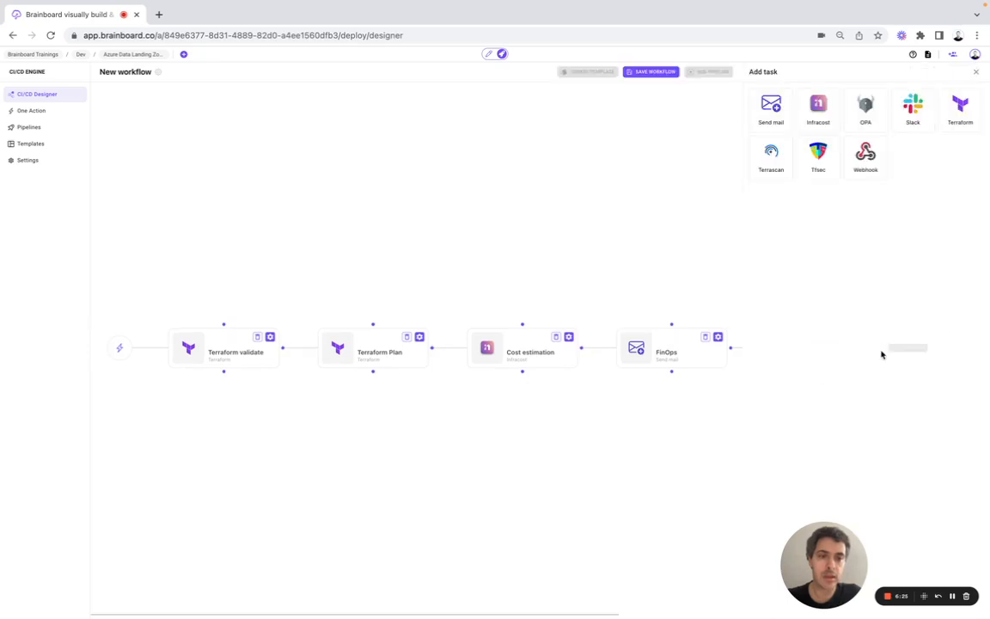
Step: Add a 'Security team' Send mail task with the security recipient and the security-requirements message
{"action": "left_click", "coordinate": [770, 125]}
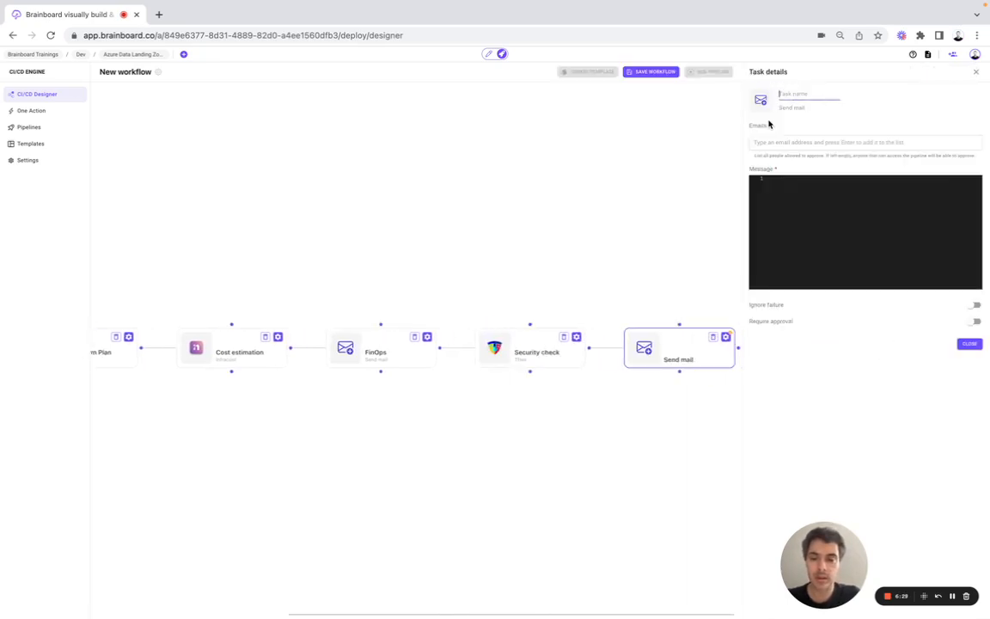
{"action": "type", "text": "Security"}
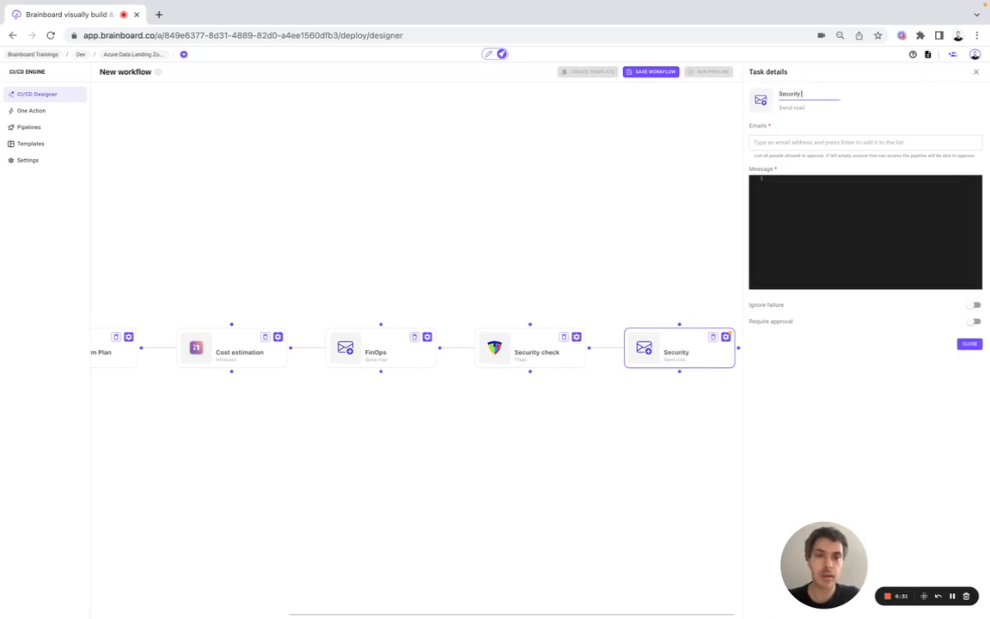
{"action": "type", "text": " team"}
{"action": "left_click", "coordinate": [774, 142]}
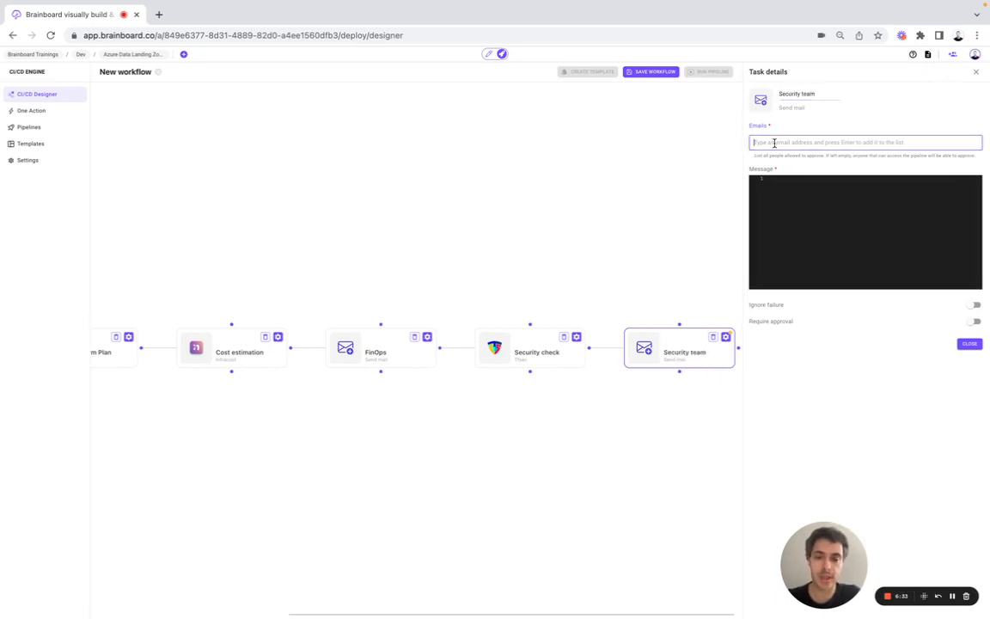
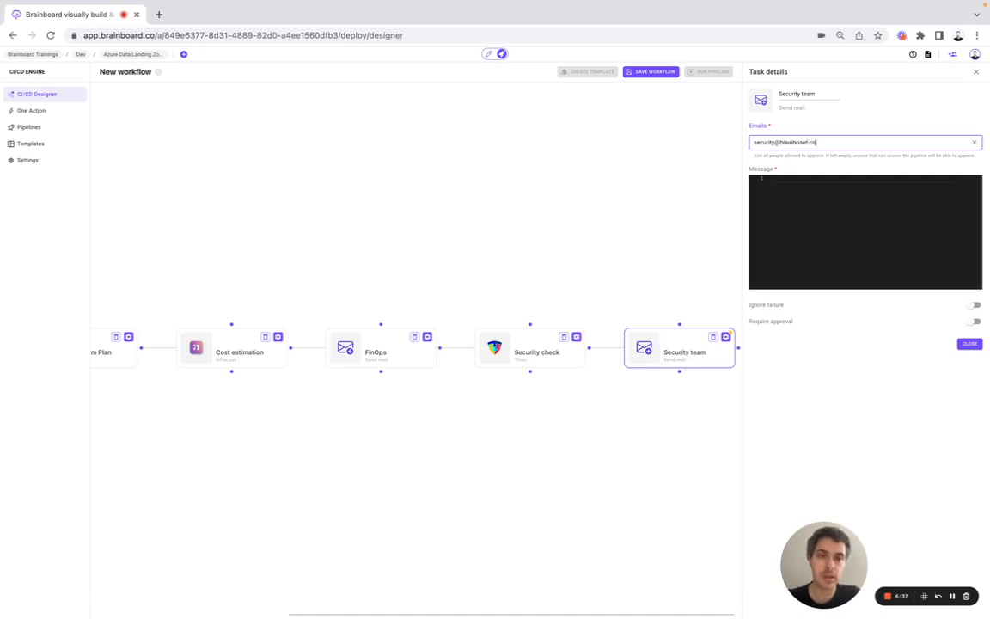
{"action": "key", "text": "Return"}
{"action": "left_click", "coordinate": [824, 215]}
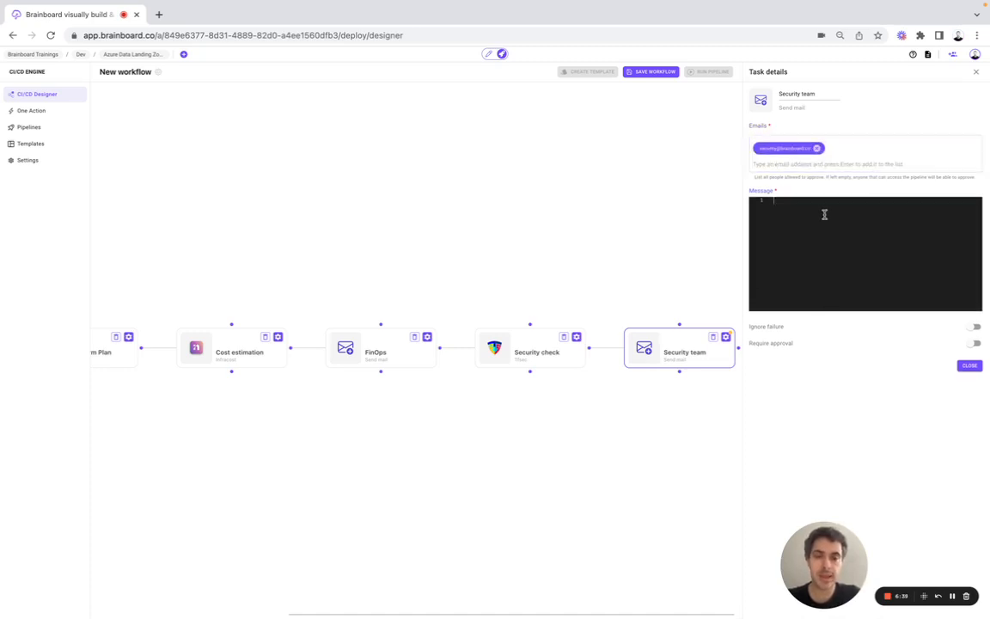
{"action": "type", "text": "Ple"}
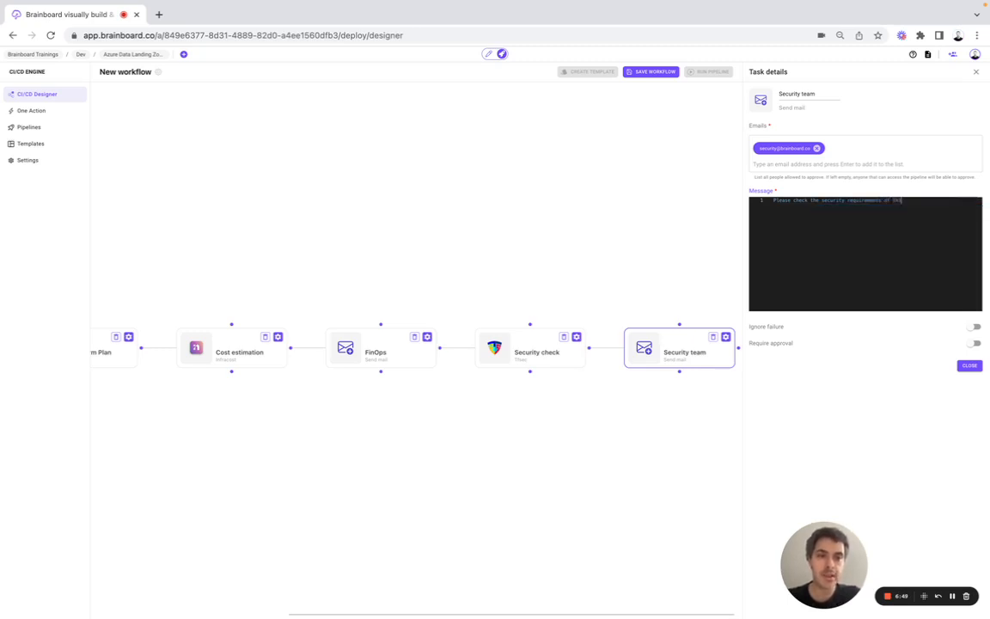
{"action": "type", "text": "tructure"}
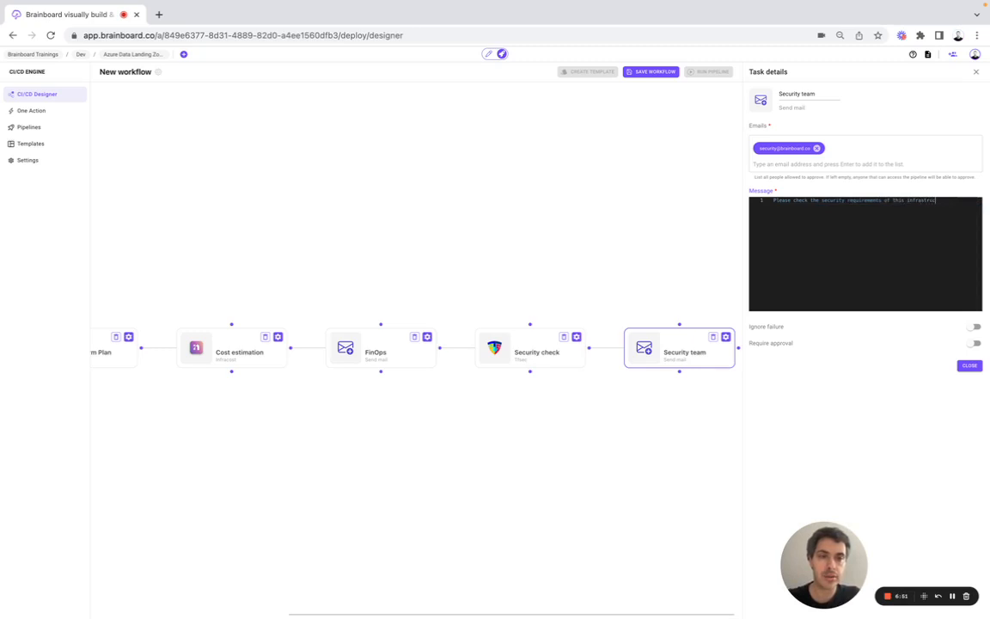
{"action": "left_click", "coordinate": [966, 365]}
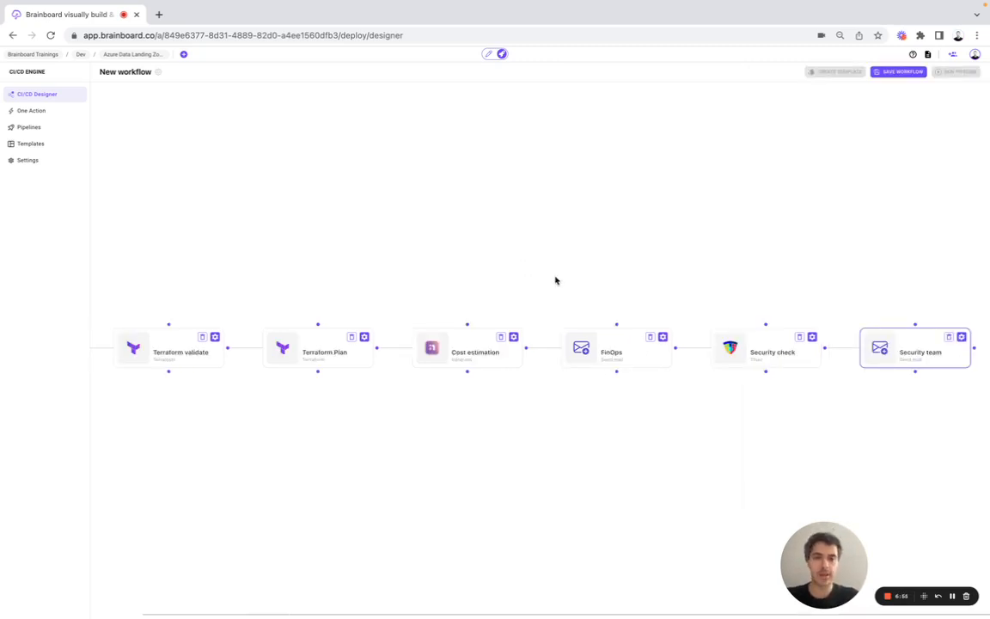
{"action": "left_click_drag", "start_coordinate": [812, 544], "coordinate": [77, 534]}
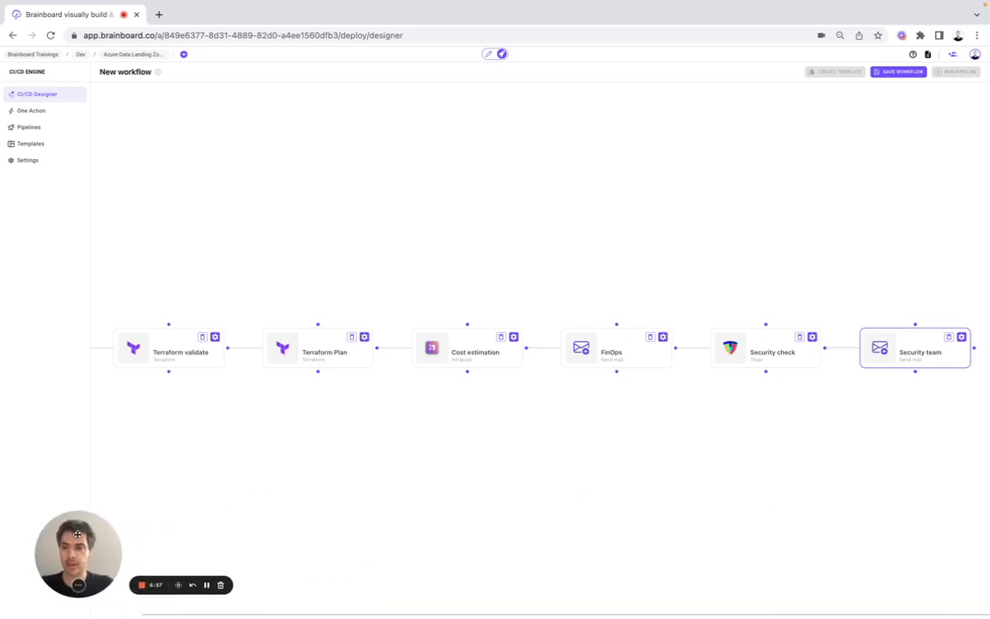
Step: Retitle the workflow 'Terraform command, Infracost and Tfsec'
{"action": "scroll", "coordinate": [261, 246], "scroll_direction": "left", "scroll_amount": 2}
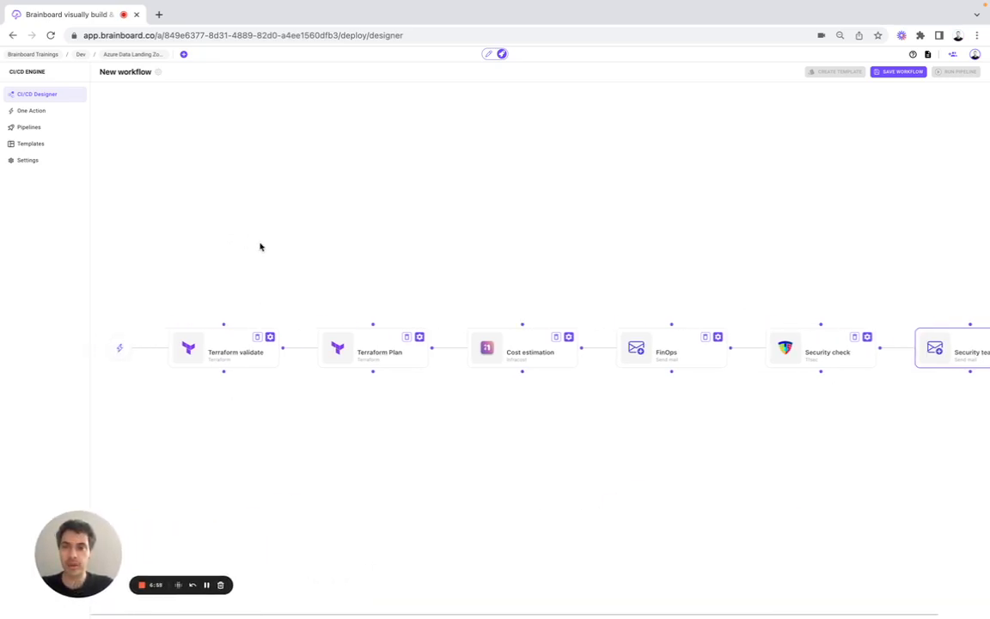
{"action": "left_click", "coordinate": [158, 72]}
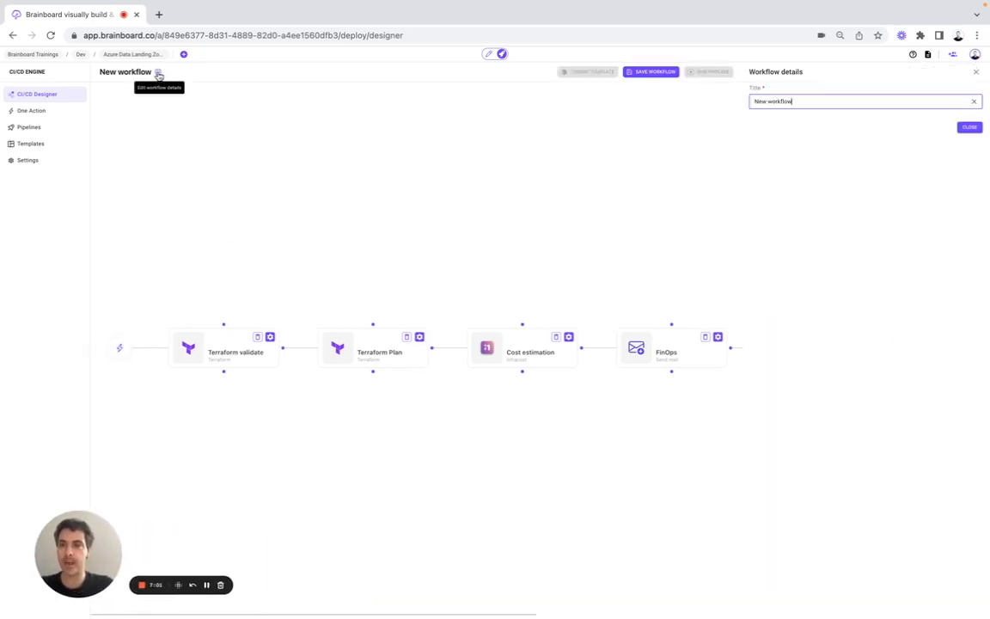
{"action": "left_click_drag", "start_coordinate": [792, 101], "coordinate": [754, 101]}
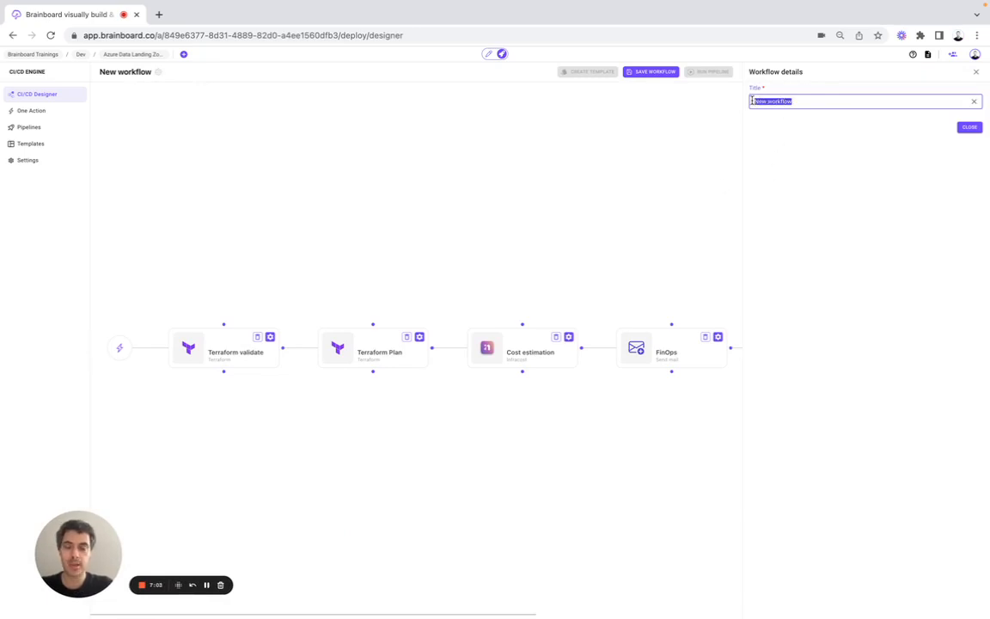
{"action": "type", "text": "Terraform"}
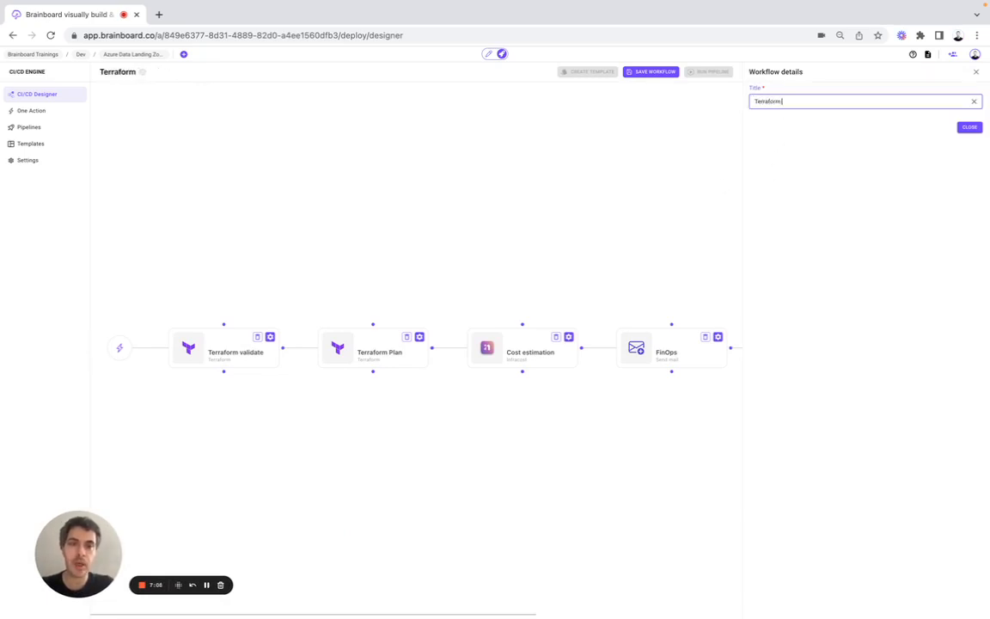
{"action": "type", "text": " command"}
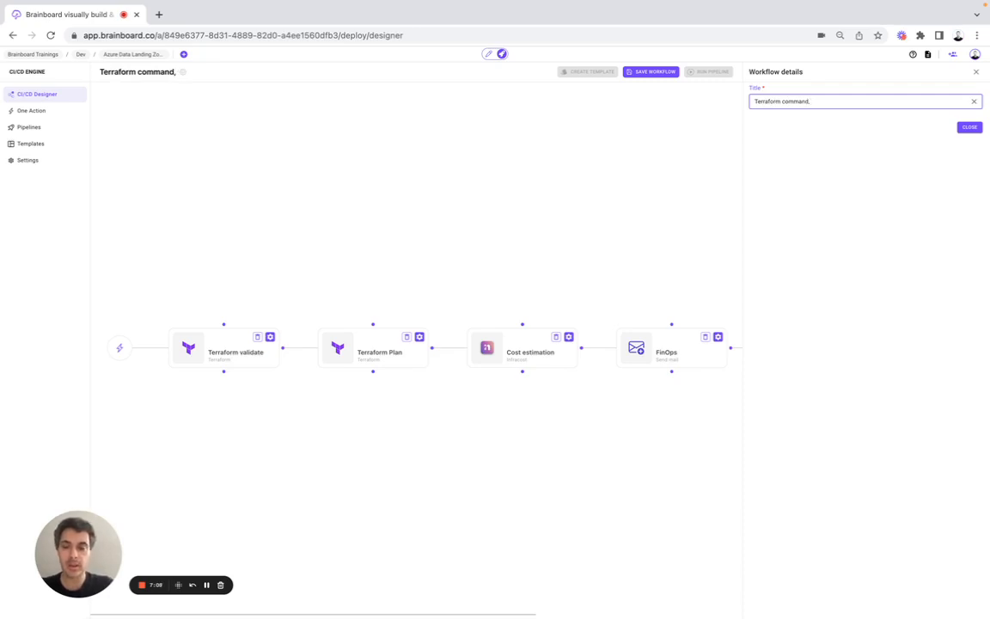
{"action": "type", "text": ", Infracost and"}
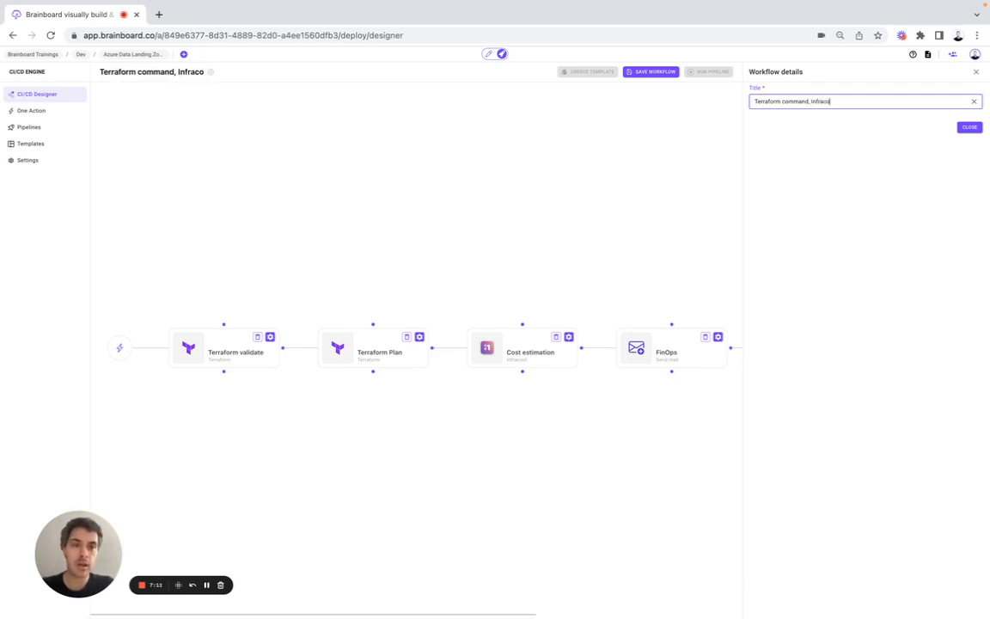
{"action": "type", "text": " Tf"}
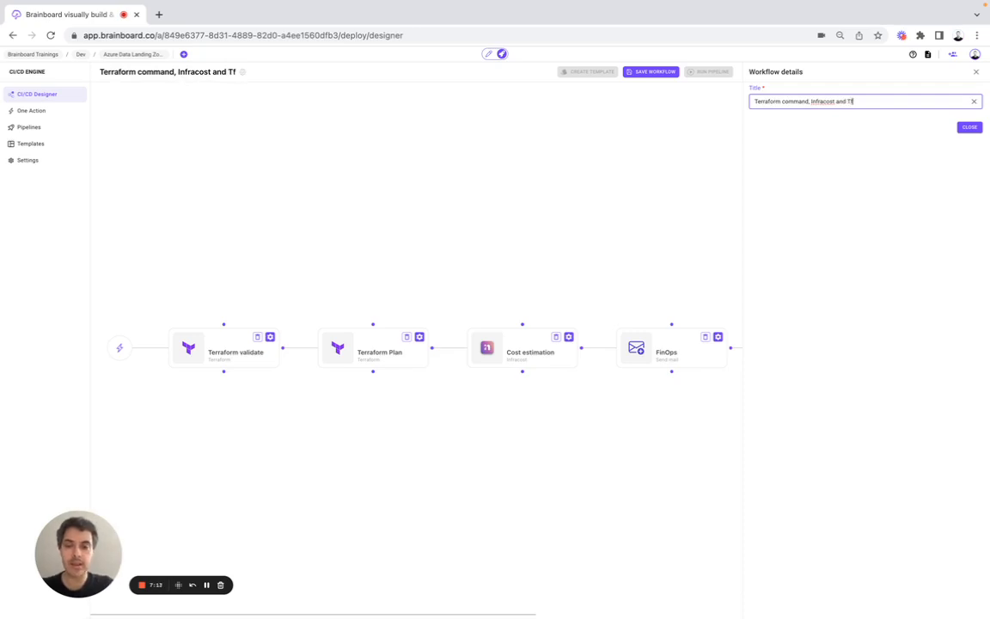
{"action": "type", "text": "sec"}
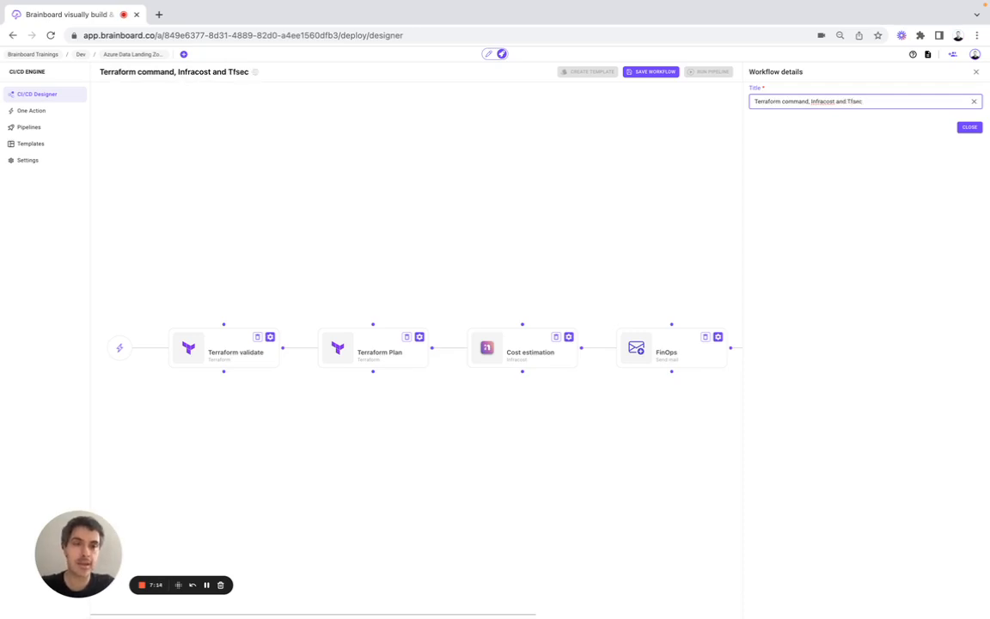
{"action": "left_click", "coordinate": [968, 127]}
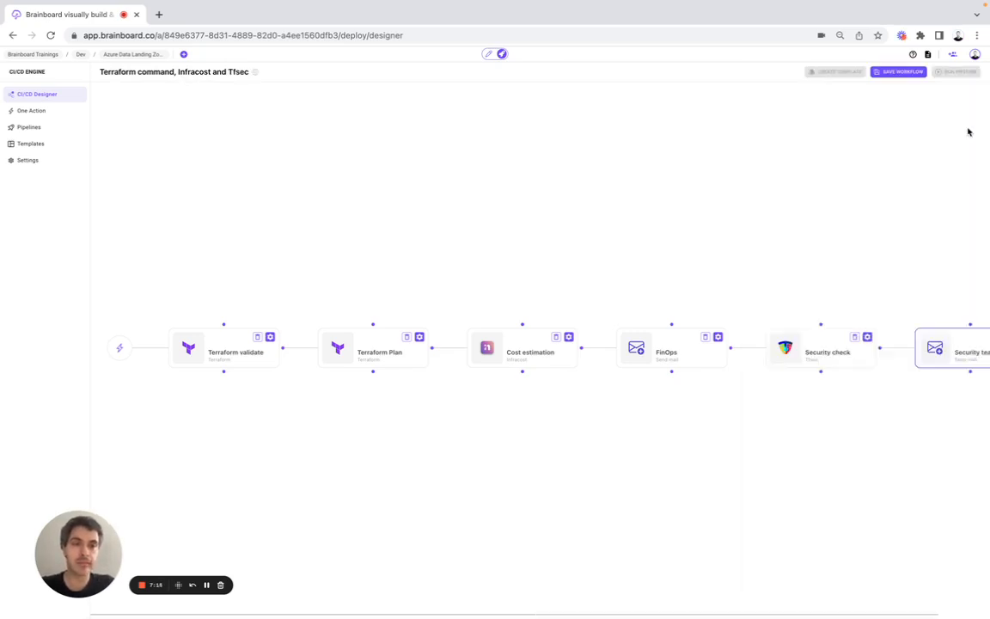
Step: Open the Invite new member form, keep the Owner role, then dismiss it
{"action": "left_click", "coordinate": [953, 57]}
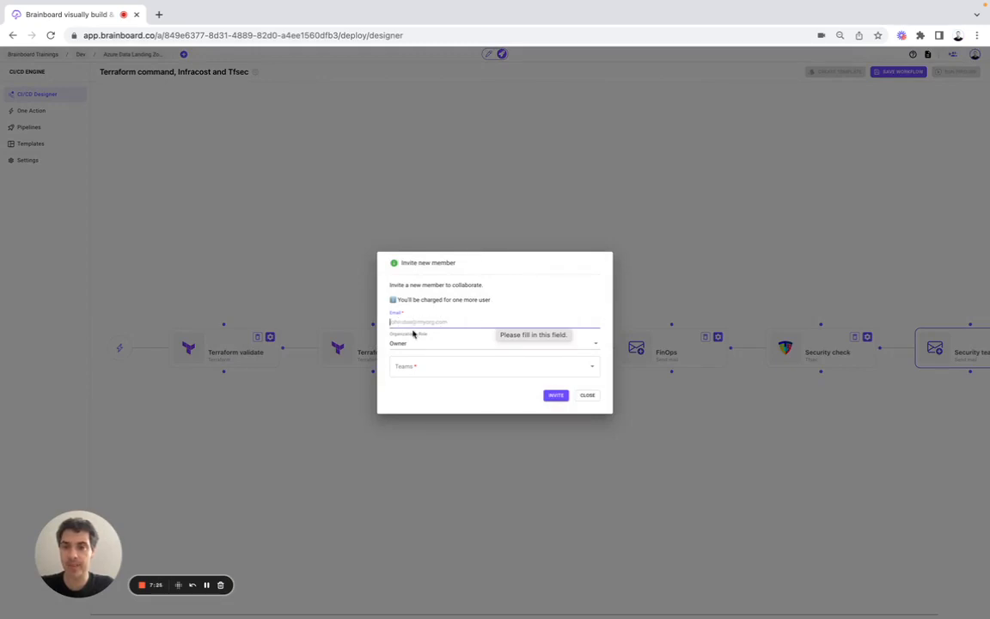
{"action": "left_click", "coordinate": [412, 335]}
{"action": "left_click", "coordinate": [383, 349]}
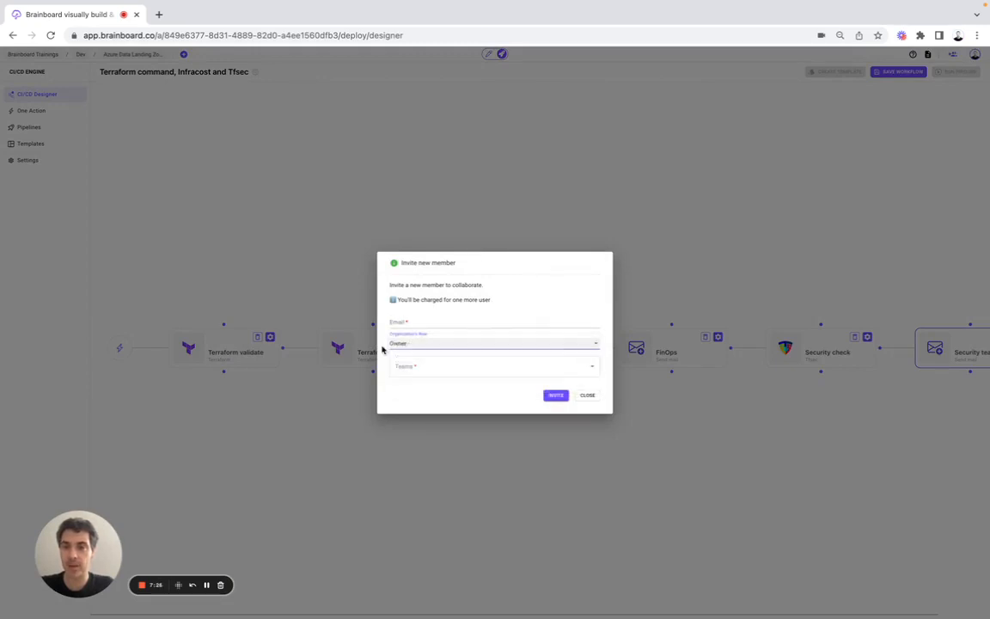
{"action": "left_click", "coordinate": [587, 394]}
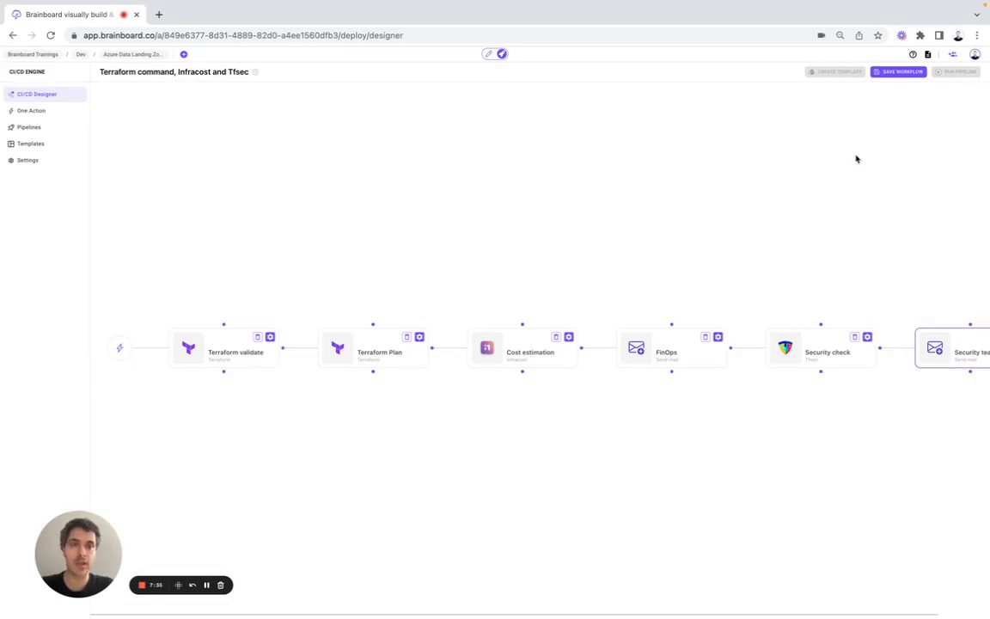
Step: Save the workflow and launch a pipeline run
{"action": "left_click", "coordinate": [905, 75]}
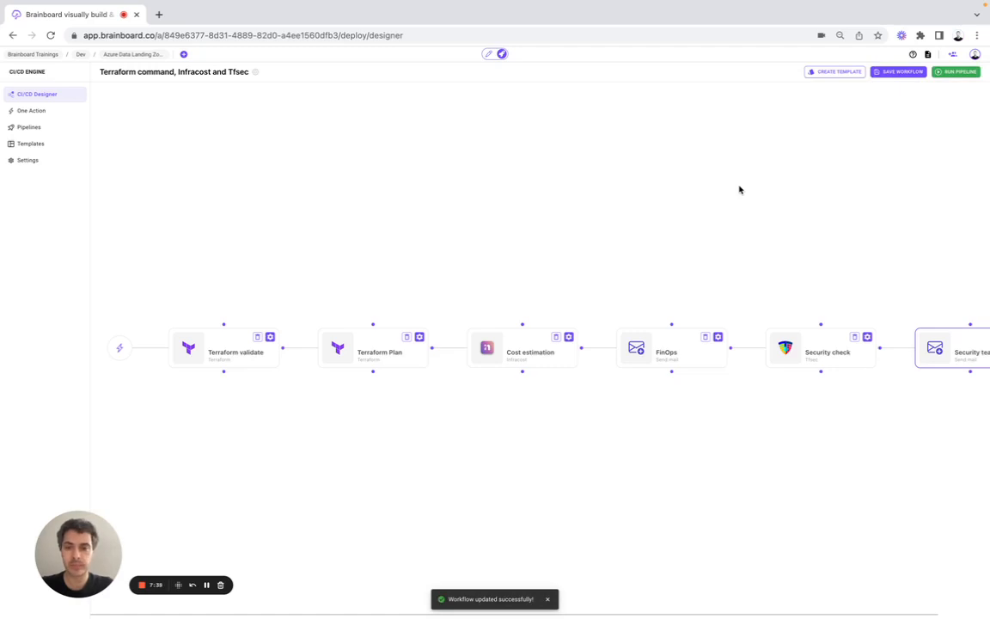
{"action": "left_click", "coordinate": [953, 73]}
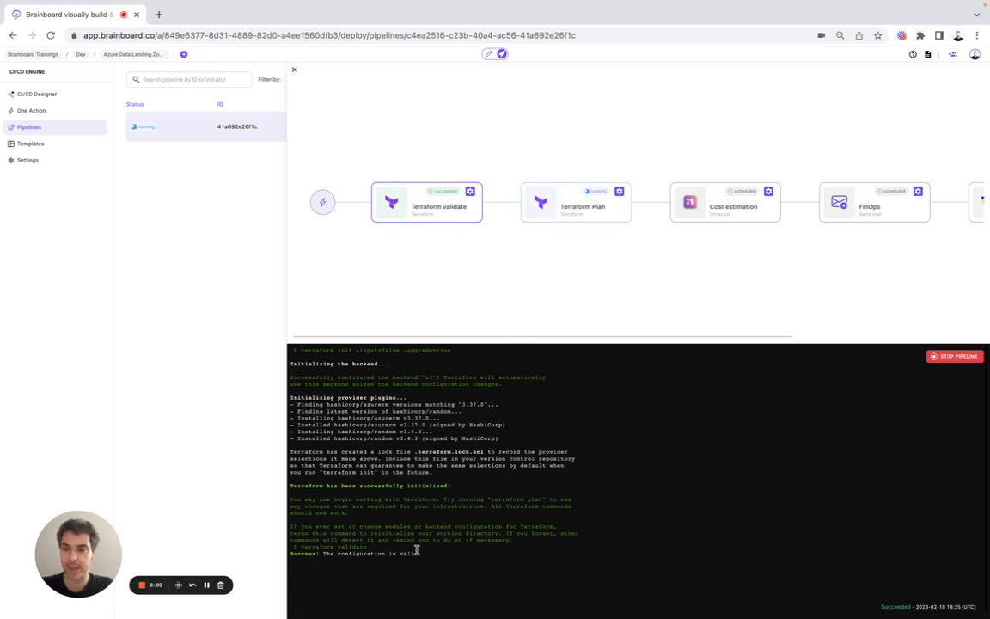
Step: Read the Terraform Plan log (29 to add), then the Cost estimation results ($144.75 monthly)
{"action": "left_click", "coordinate": [591, 212]}
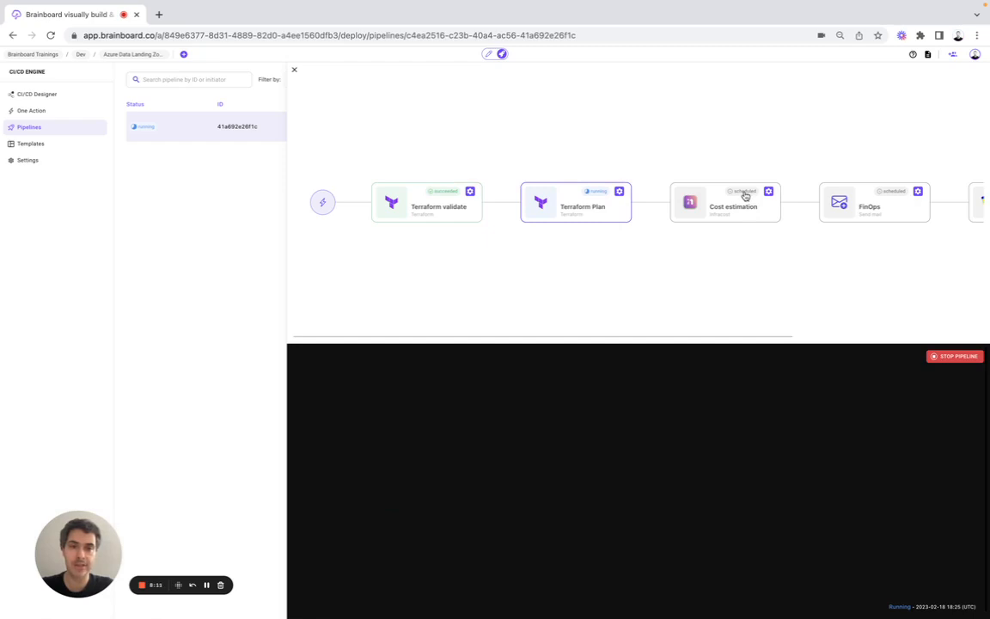
{"action": "scroll", "coordinate": [745, 196], "scroll_direction": "right", "scroll_amount": 5}
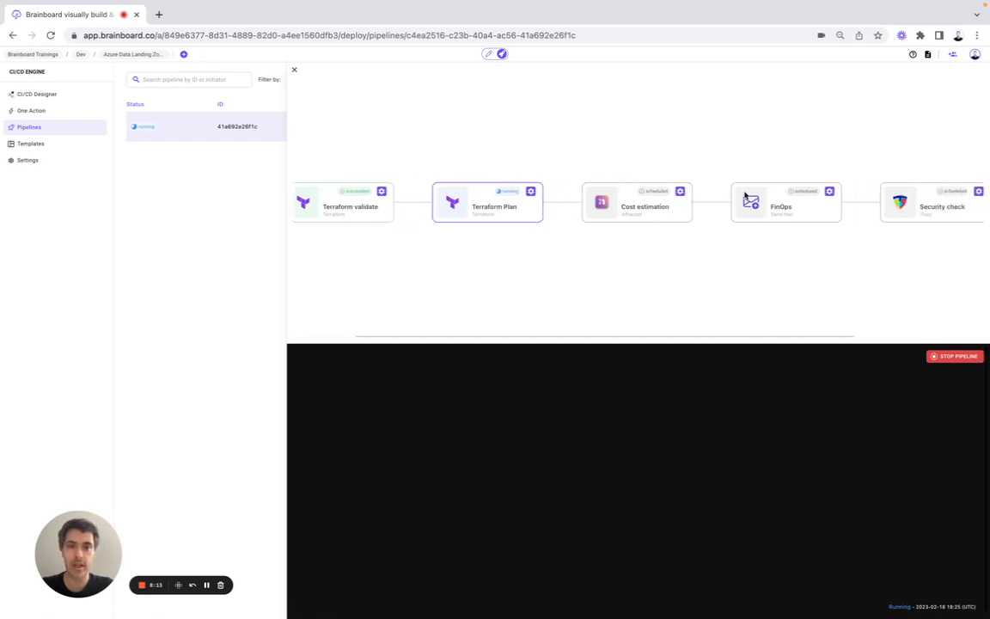
{"action": "scroll", "coordinate": [745, 195], "scroll_direction": "right", "scroll_amount": 1}
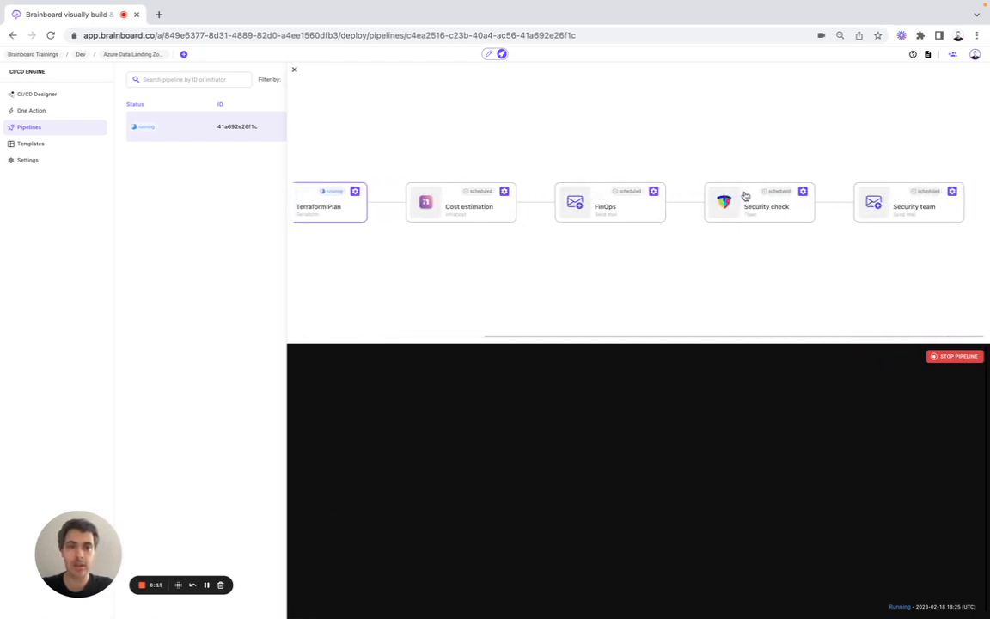
{"action": "scroll", "coordinate": [745, 196], "scroll_direction": "left", "scroll_amount": 5}
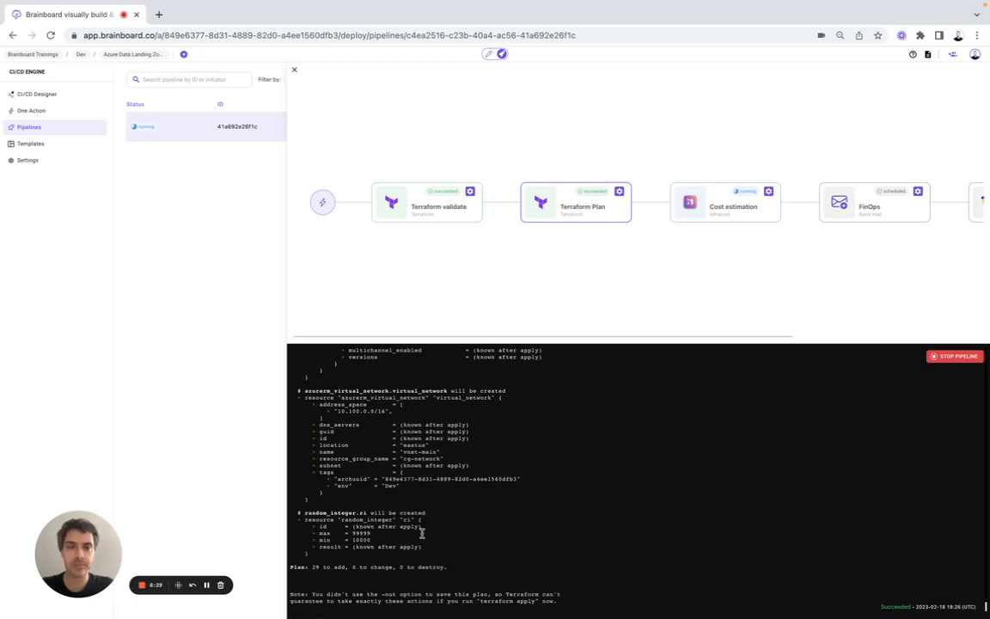
{"action": "left_click", "coordinate": [720, 210]}
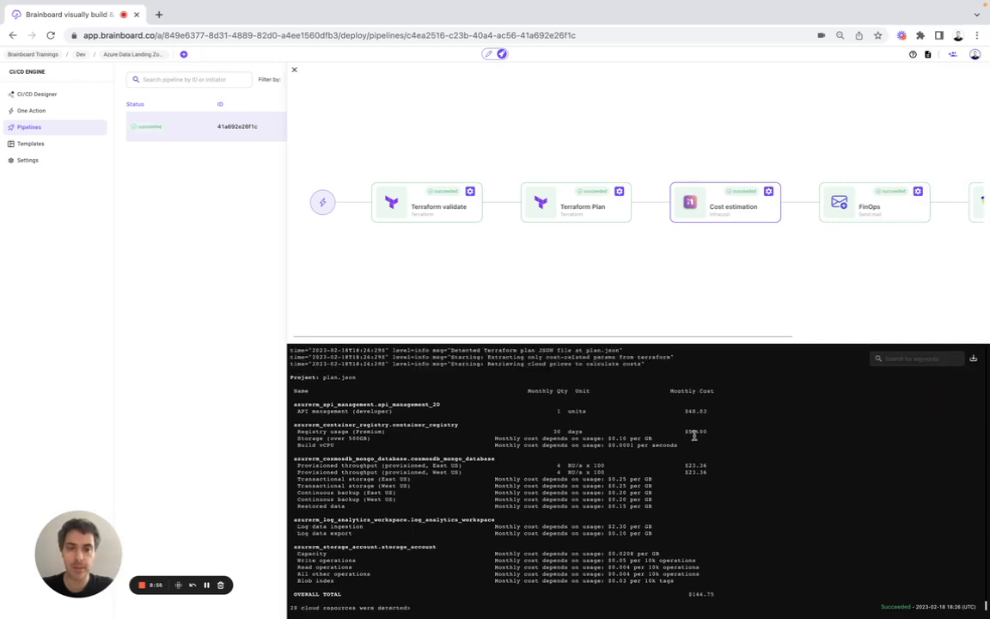
Step: Read the FinOps and Security check job outputs, then close the run details
{"action": "scroll", "coordinate": [817, 276], "scroll_direction": "right", "scroll_amount": 4}
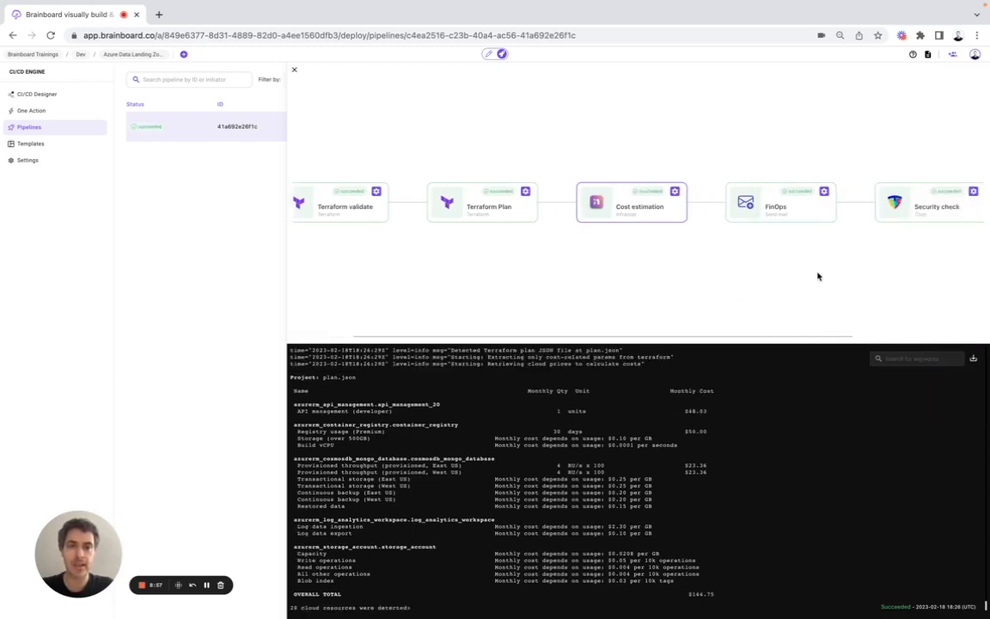
{"action": "left_click", "coordinate": [729, 217]}
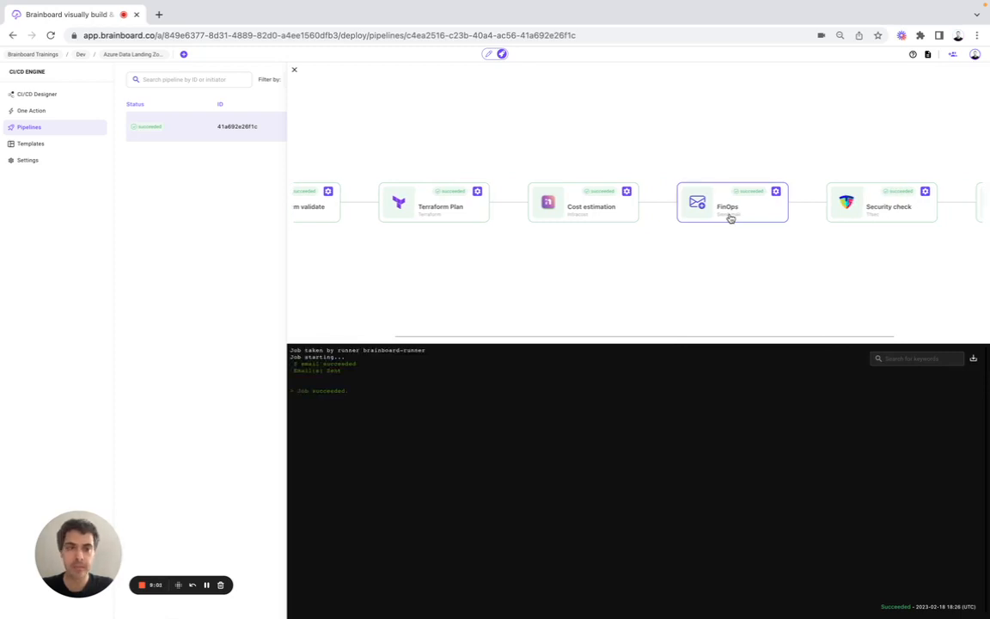
{"action": "scroll", "coordinate": [730, 217], "scroll_direction": "right", "scroll_amount": 3}
{"action": "left_click", "coordinate": [757, 217]}
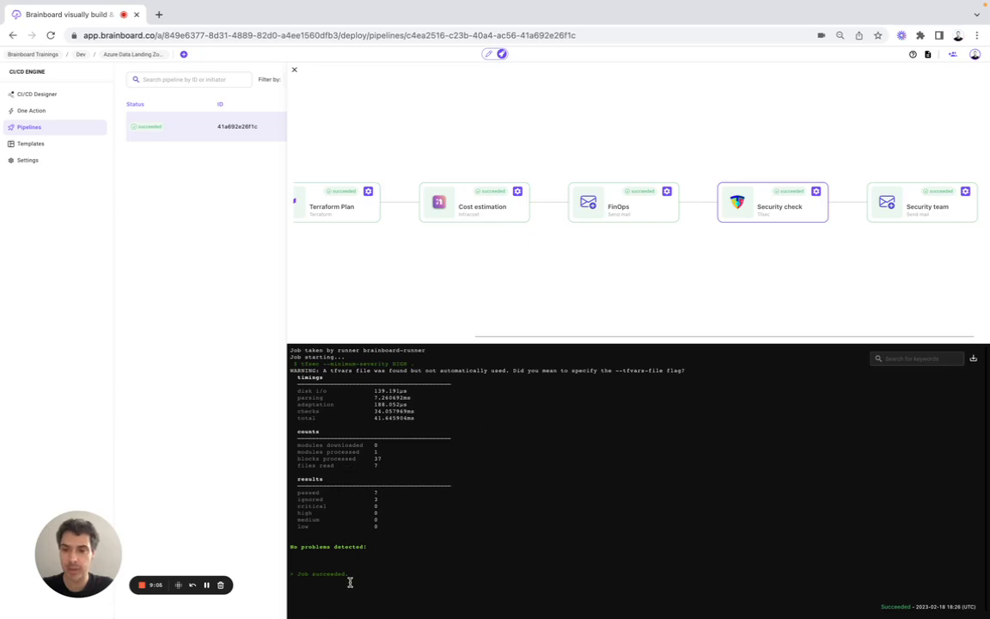
{"action": "scroll", "coordinate": [745, 260], "scroll_direction": "right", "scroll_amount": 1}
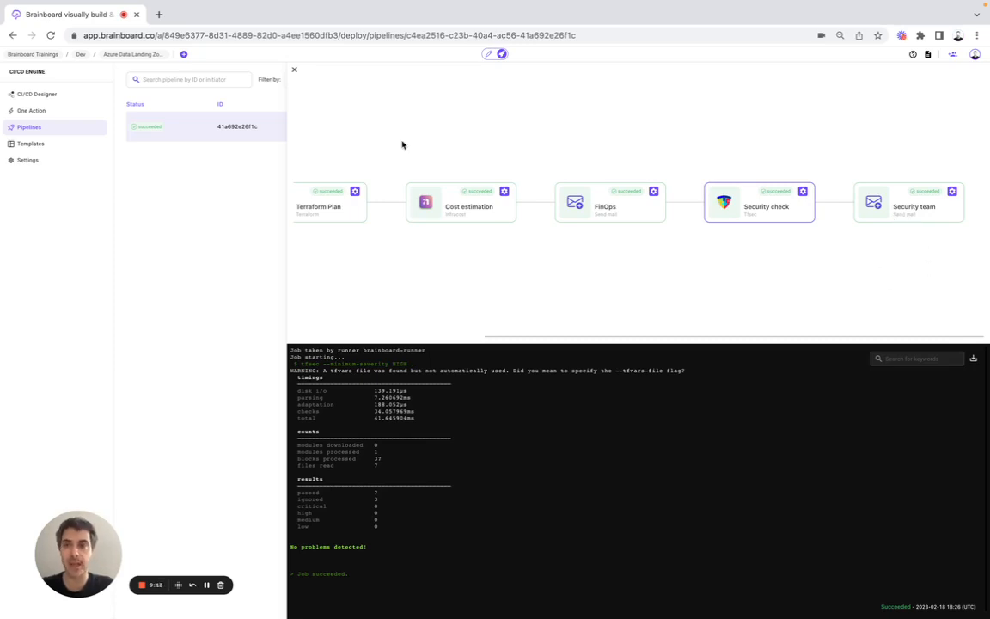
{"action": "left_click", "coordinate": [294, 70]}
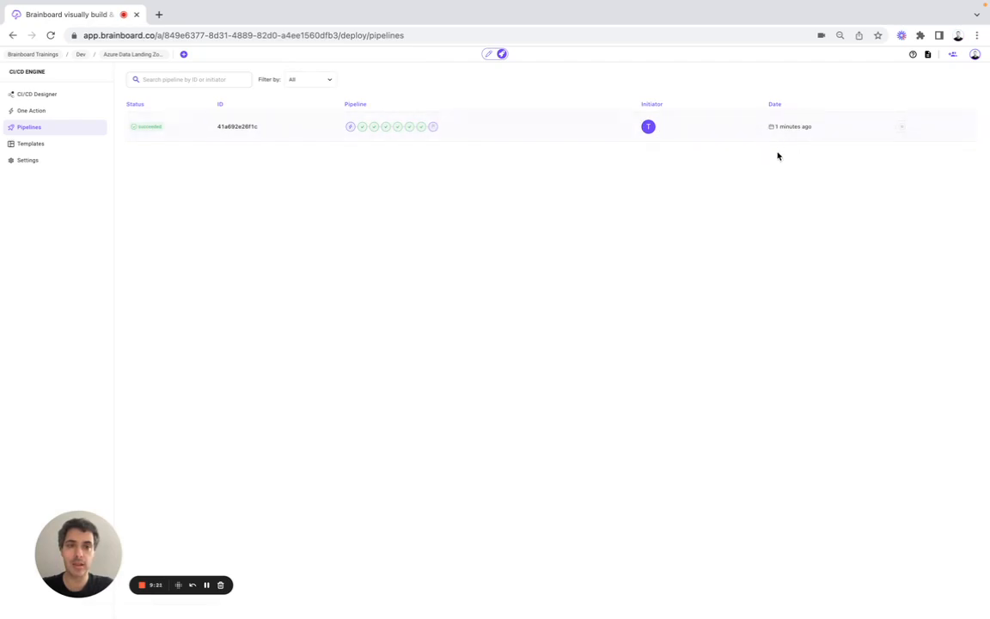
Step: Clone the 'Terraform command, Infracost and Tfsec' workflow into a new workflow template
{"action": "left_click", "coordinate": [49, 97]}
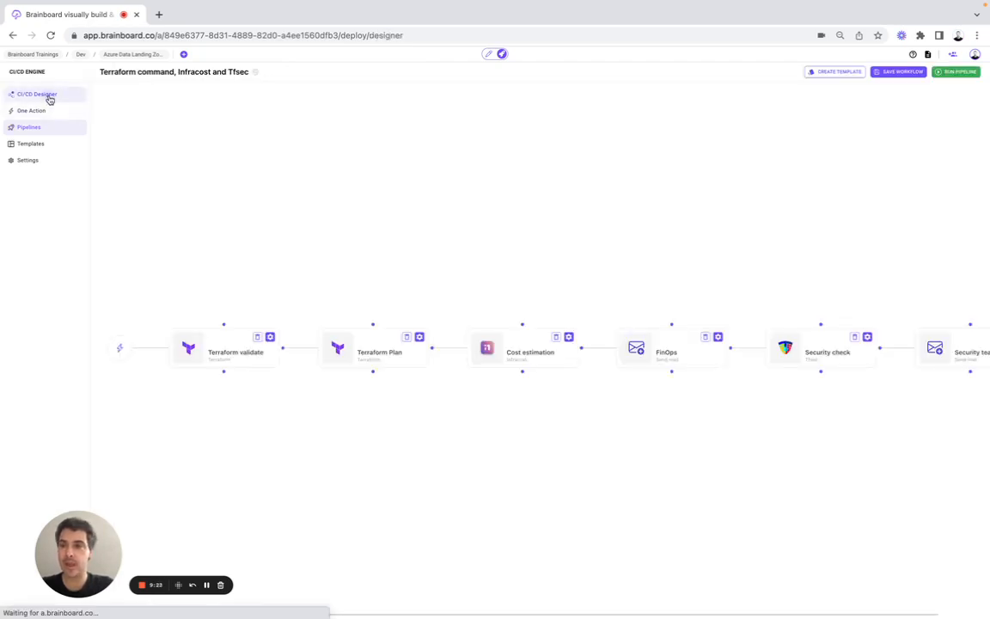
{"action": "left_click", "coordinate": [826, 74]}
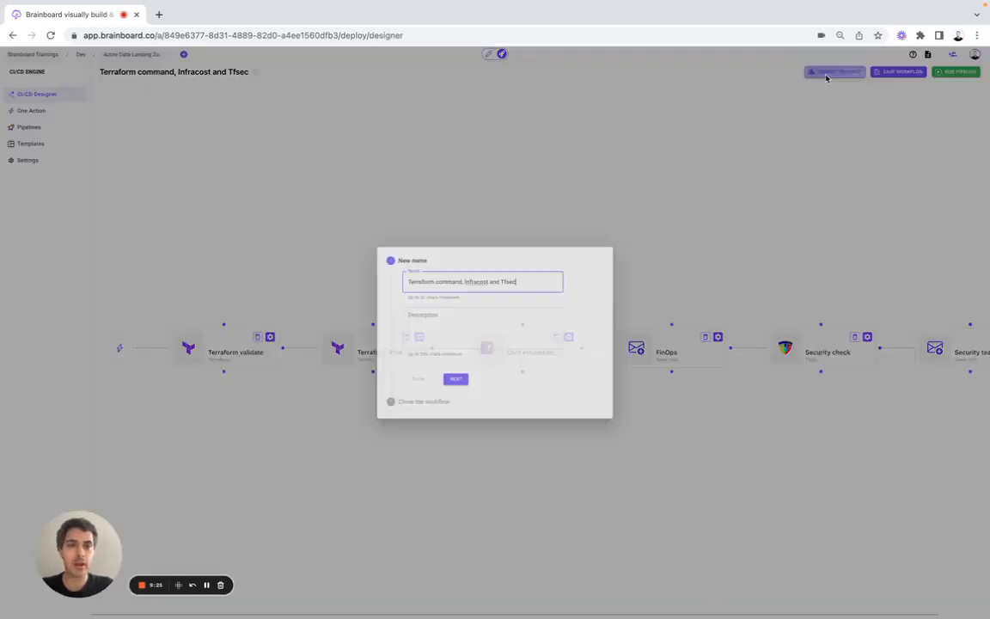
{"action": "left_click", "coordinate": [420, 316]}
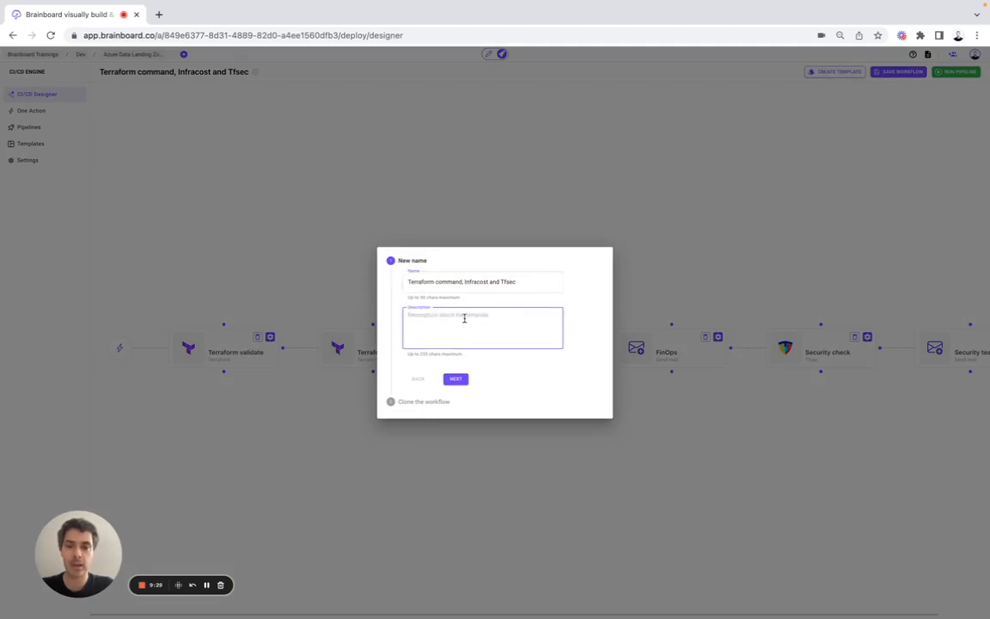
{"action": "left_click", "coordinate": [456, 379]}
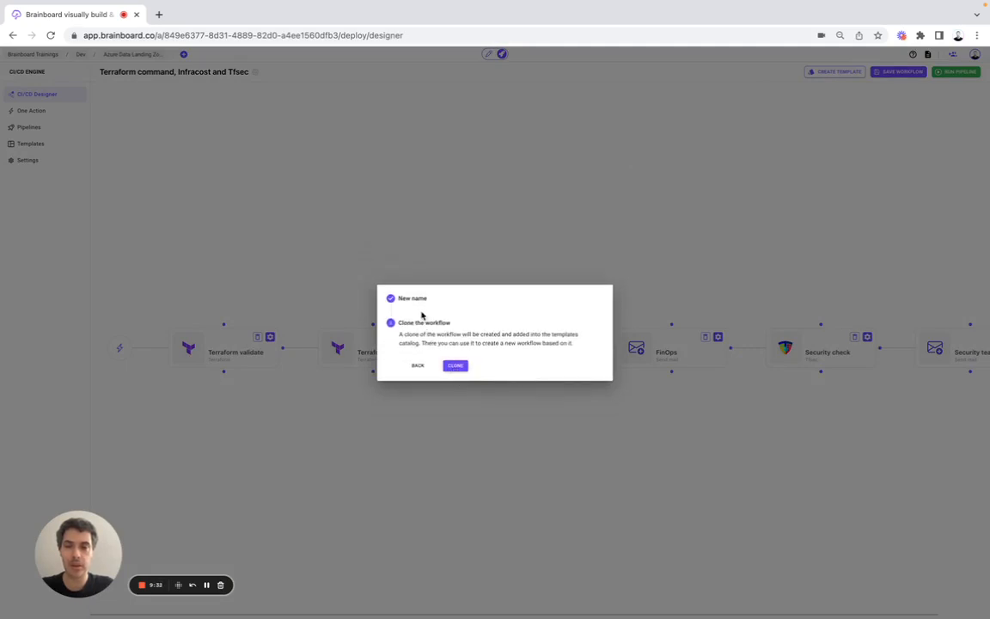
{"action": "left_click", "coordinate": [456, 366]}
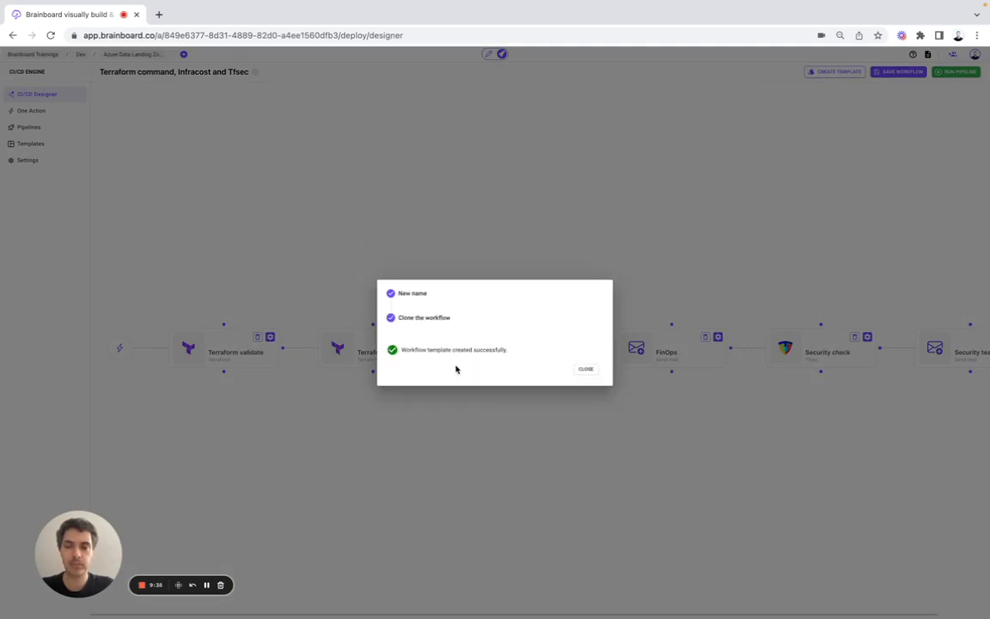
{"action": "left_click", "coordinate": [587, 370]}
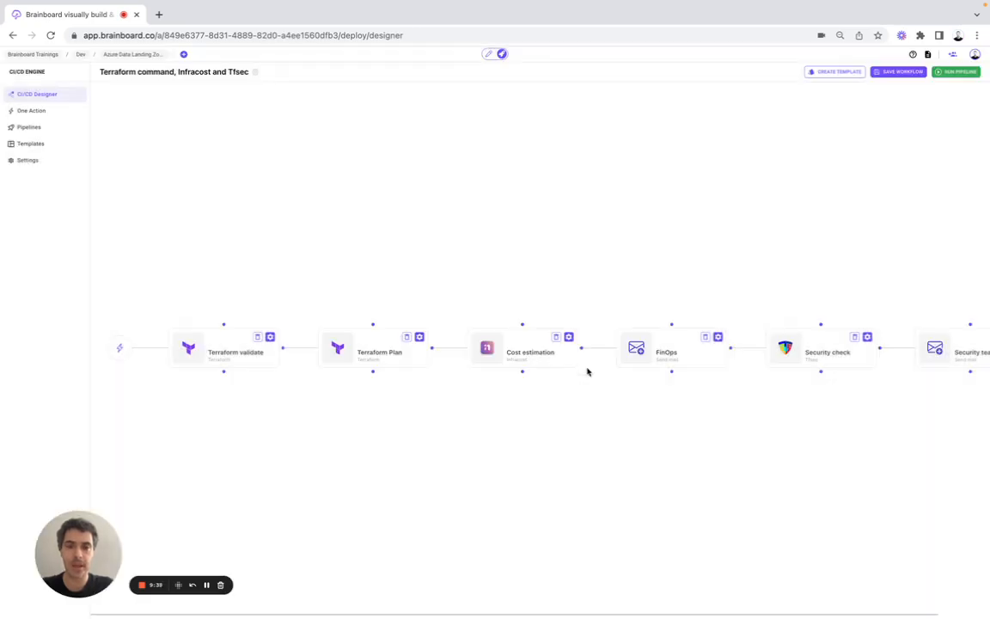
{"action": "left_click", "coordinate": [490, 55]}
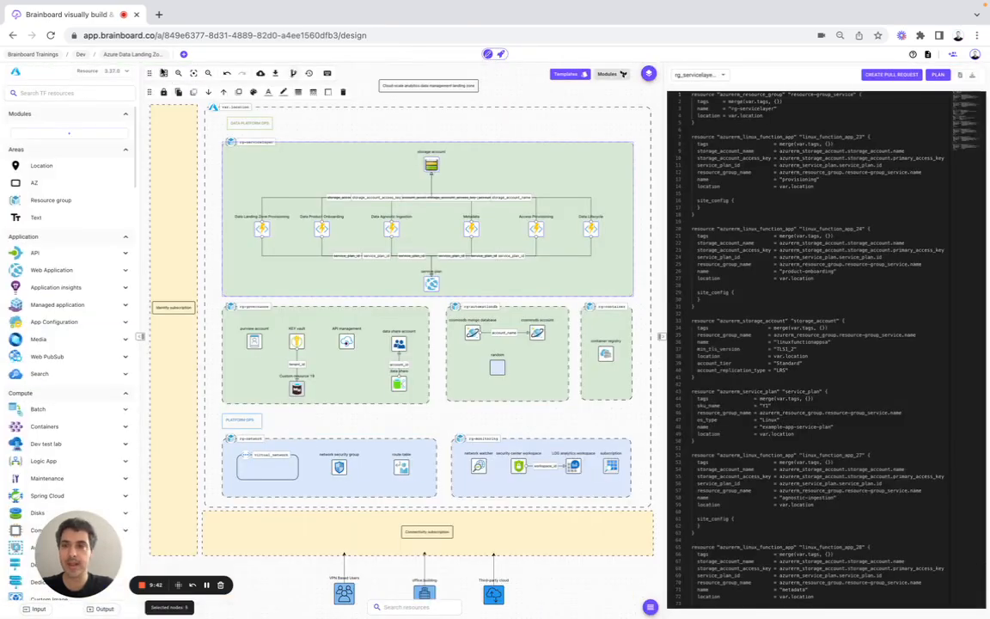
Step: Start publishing Azure Data Landing Zone as a template with Public visibility
{"action": "left_click", "coordinate": [141, 56]}
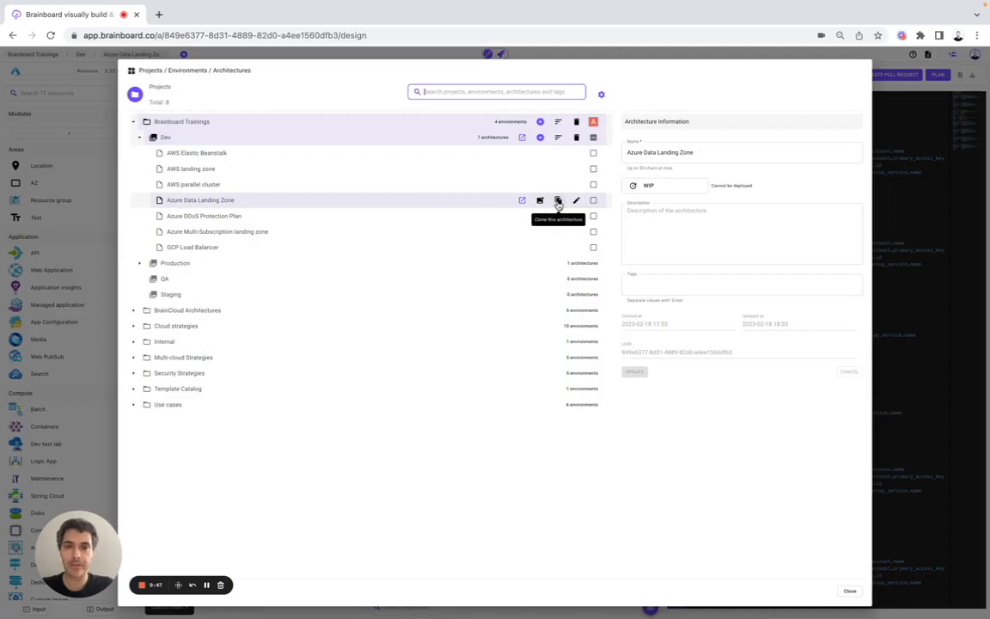
{"action": "left_click", "coordinate": [540, 201]}
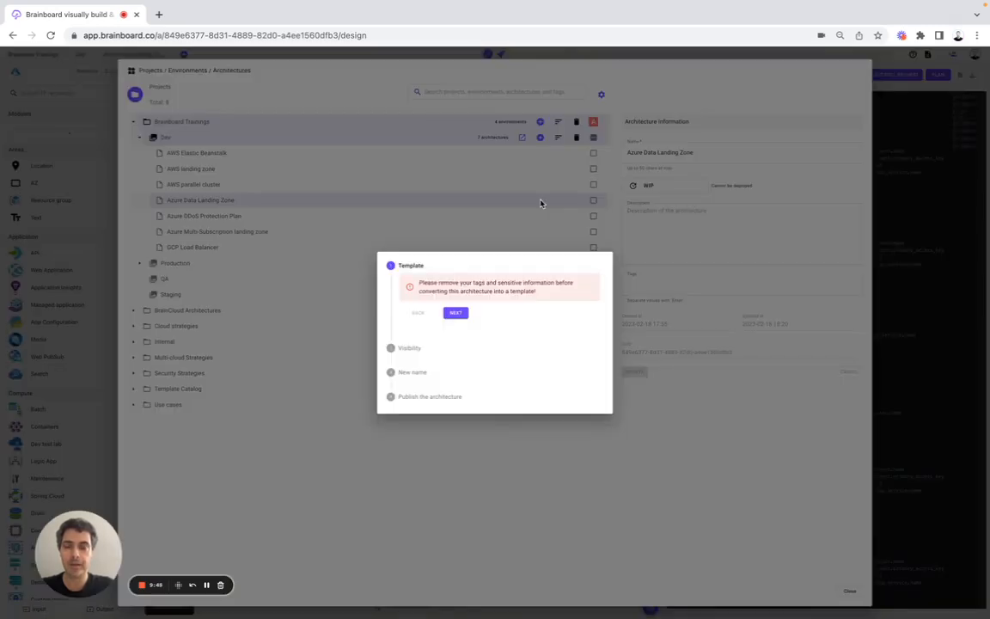
{"action": "left_click", "coordinate": [456, 312]}
{"action": "left_click", "coordinate": [432, 316]}
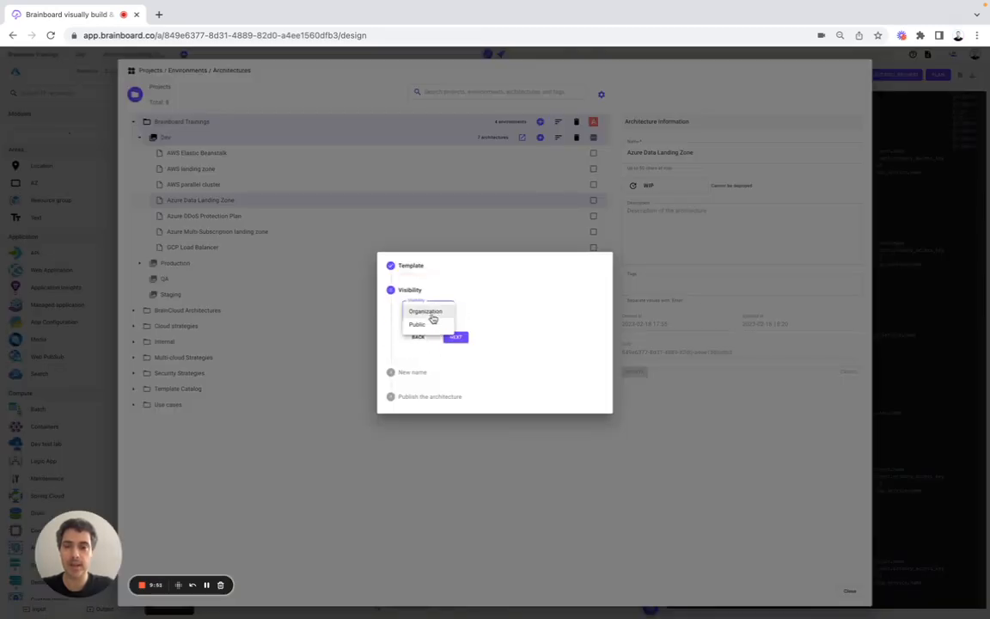
{"action": "left_click", "coordinate": [431, 324]}
{"action": "left_click", "coordinate": [456, 336]}
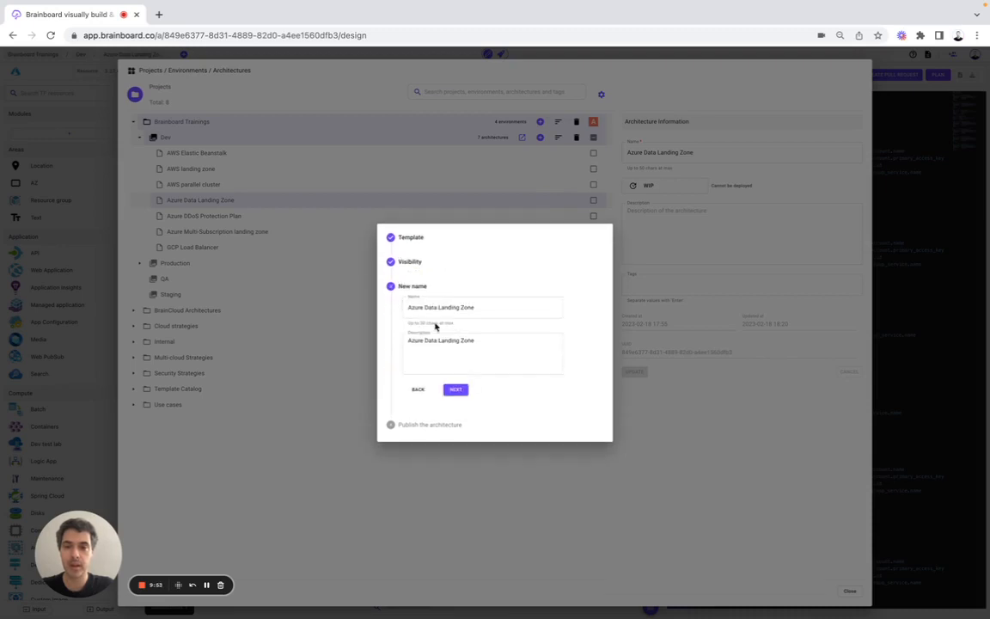
Step: Name the template 'Community - Azure Data Landing Zone' and publish it
{"action": "left_click", "coordinate": [408, 307]}
{"action": "type", "text": "Ca"}
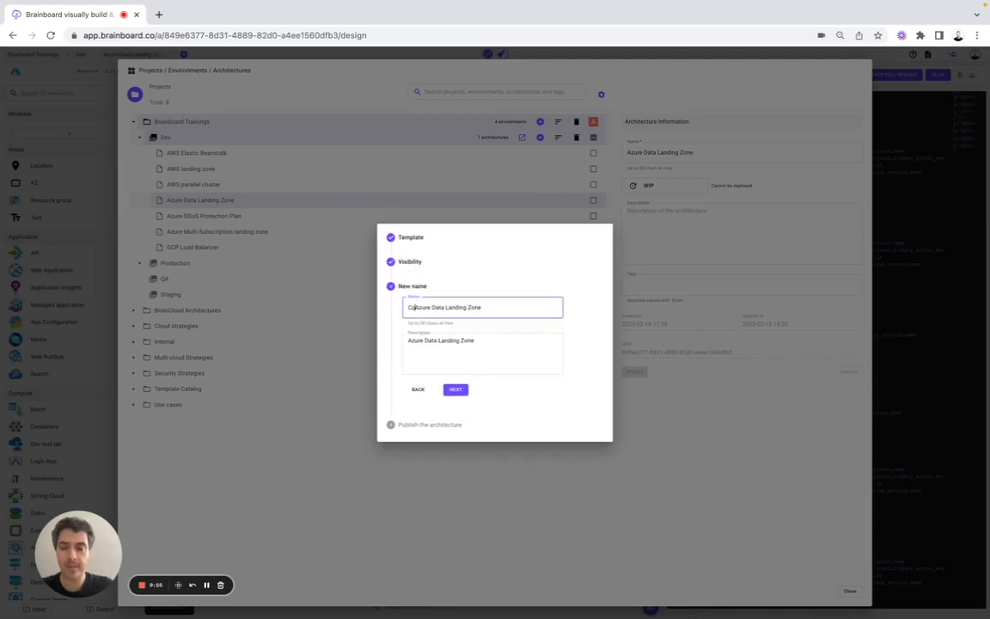
{"action": "type", "text": "mmunity"}
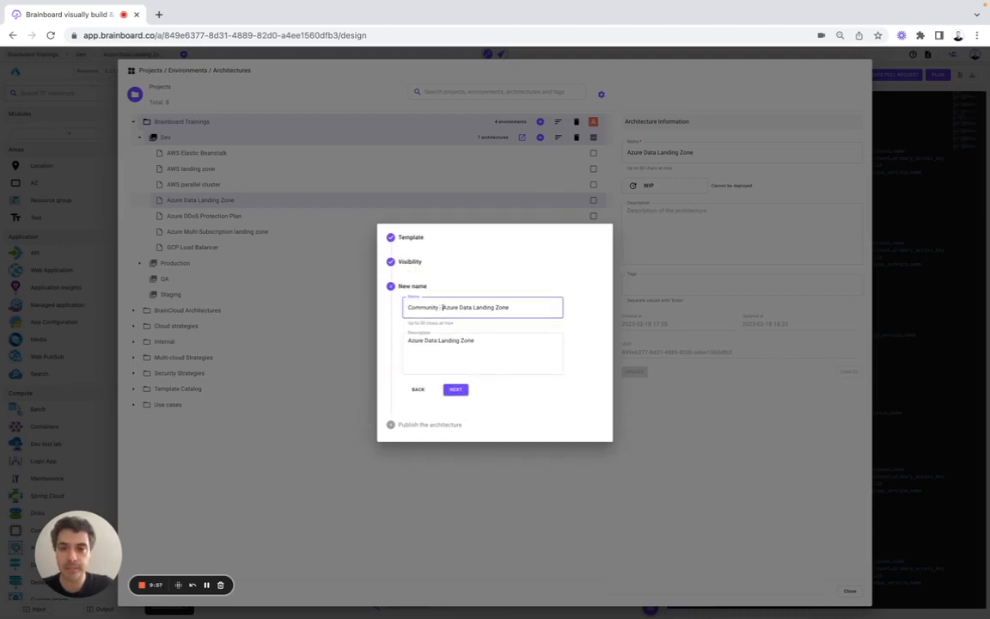
{"action": "key", "text": "super+a"}
{"action": "left_click", "coordinate": [462, 386]}
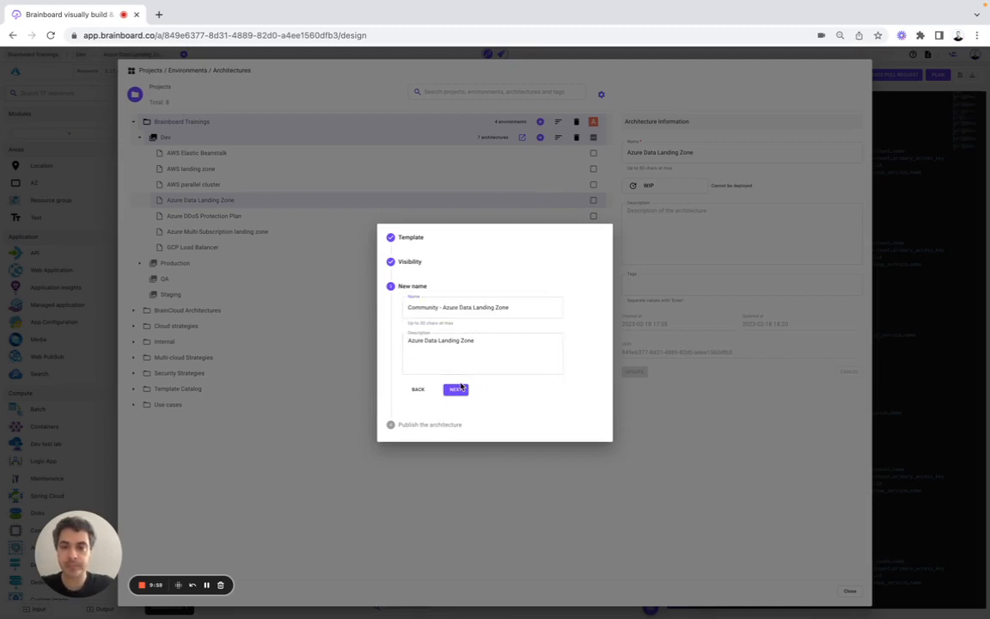
{"action": "left_click", "coordinate": [456, 378]}
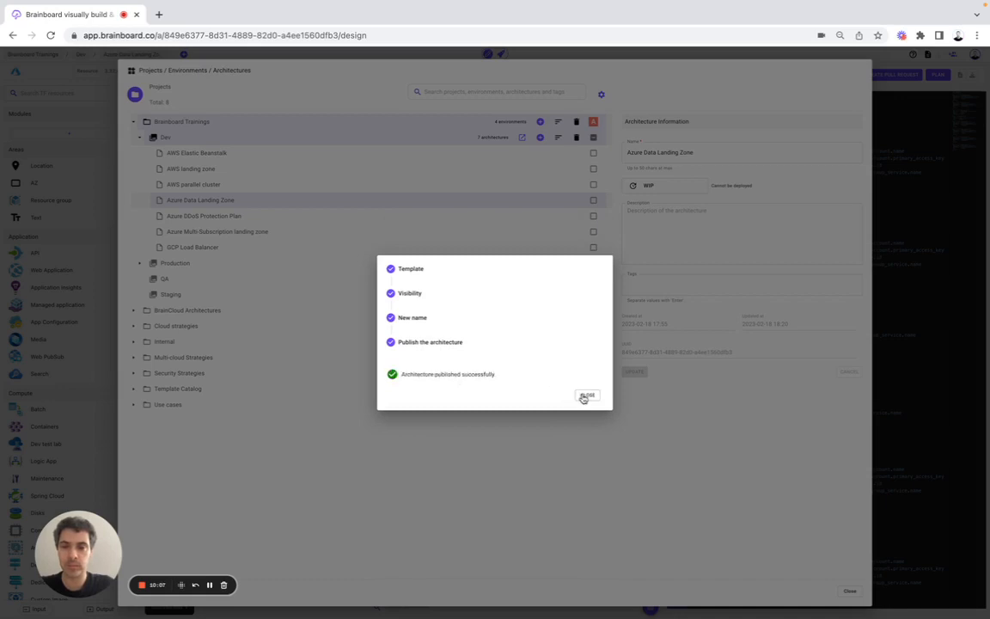
{"action": "left_click", "coordinate": [584, 395]}
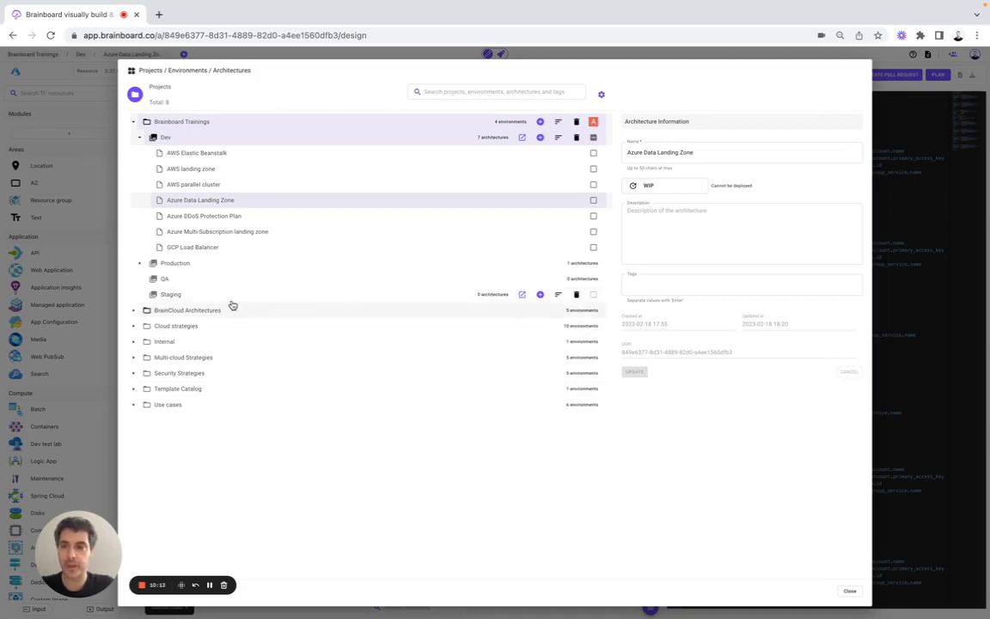
Step: Go into the Staging environment and browse the architecture templates catalog
{"action": "left_click", "coordinate": [523, 296]}
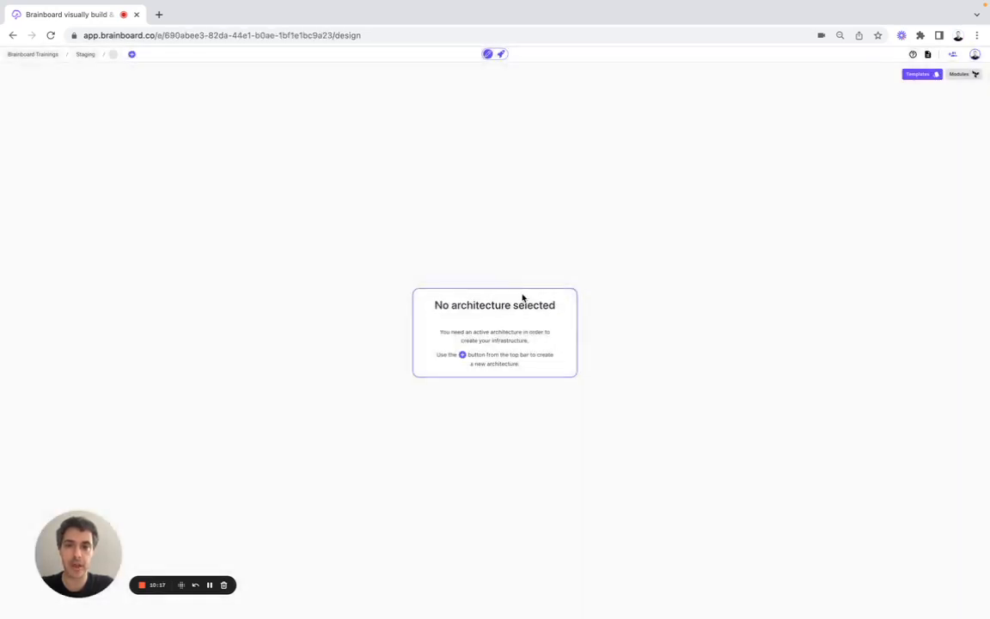
{"action": "left_click", "coordinate": [916, 75]}
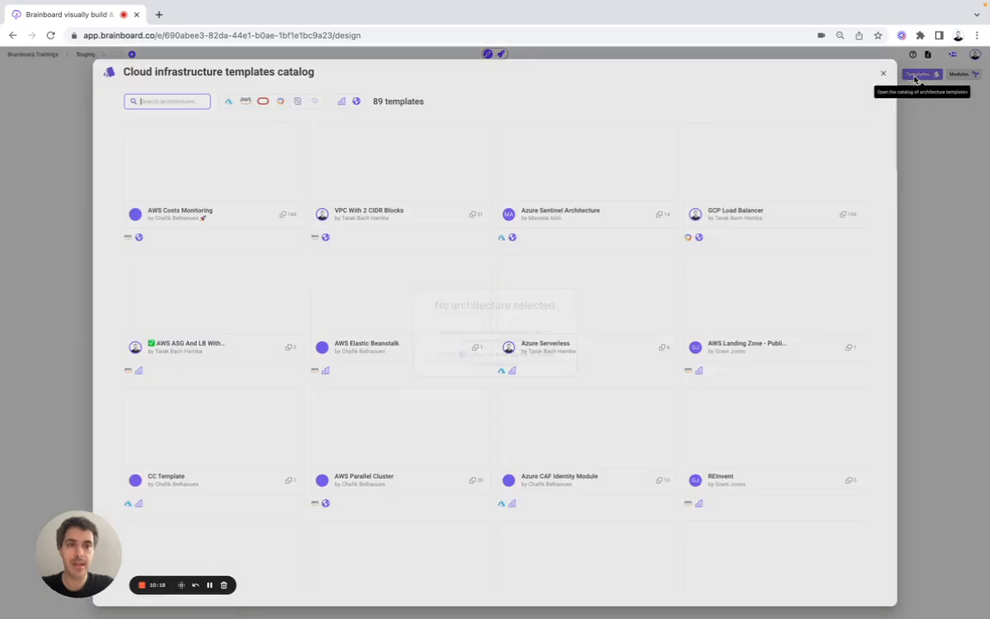
{"action": "scroll", "coordinate": [268, 256], "scroll_direction": "down", "scroll_amount": 10}
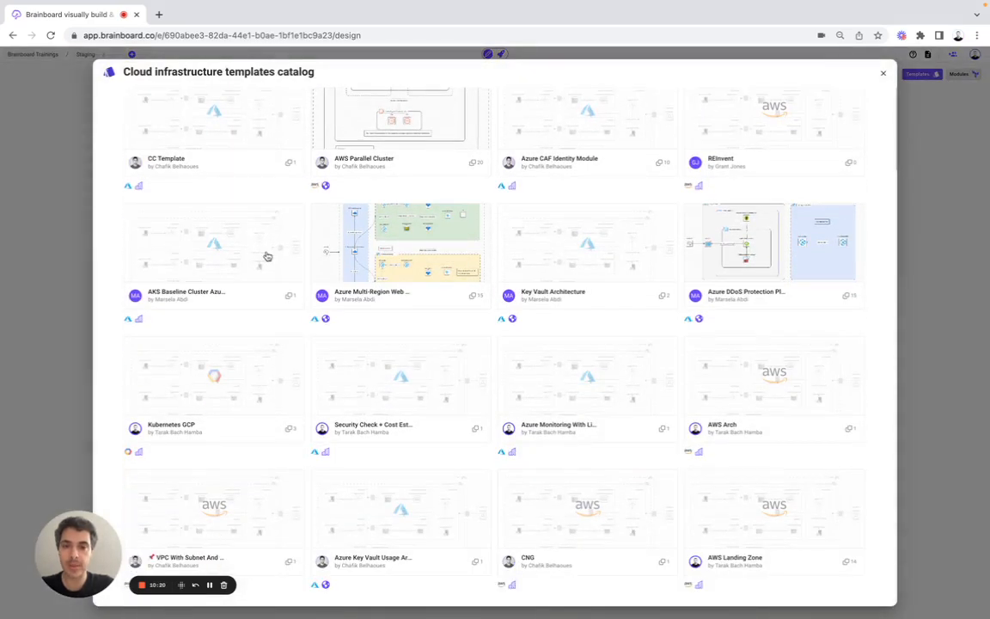
{"action": "scroll", "coordinate": [267, 256], "scroll_direction": "down", "scroll_amount": 10}
{"action": "scroll", "coordinate": [267, 256], "scroll_direction": "up", "scroll_amount": 15}
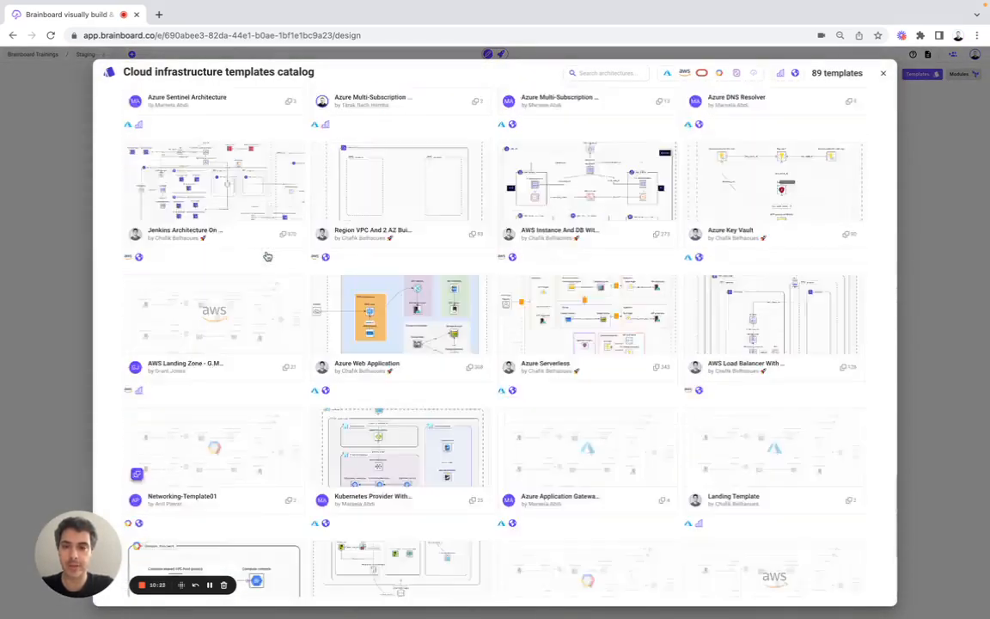
{"action": "scroll", "coordinate": [190, 186], "scroll_direction": "up", "scroll_amount": 15}
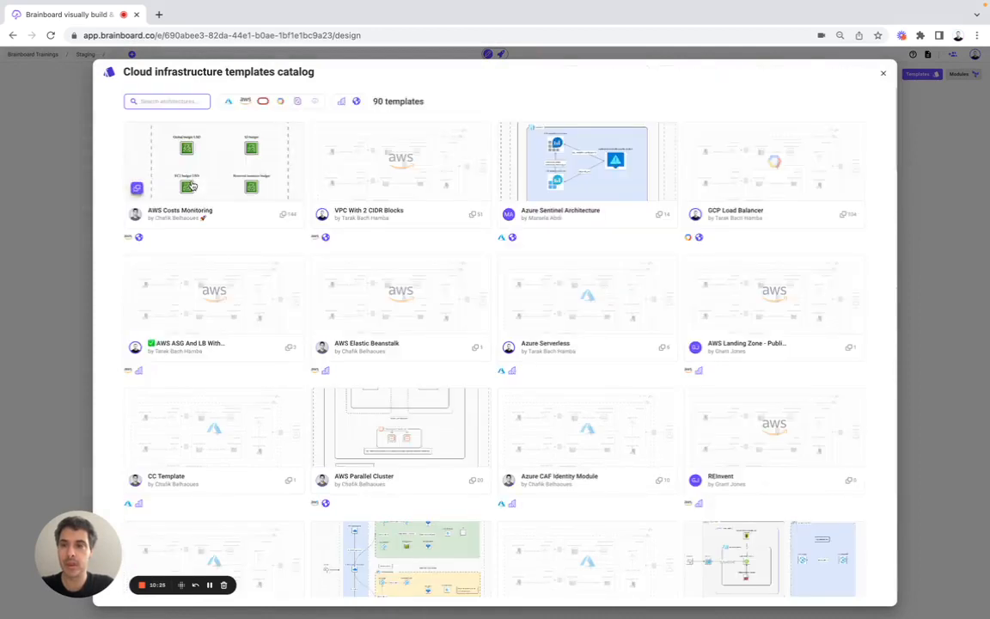
Step: Search for Azure Data Landing Zone and clone the Community template into a new architecture
{"action": "left_click", "coordinate": [166, 101]}
{"action": "type", "text": "Azure Data Landing Zone"}
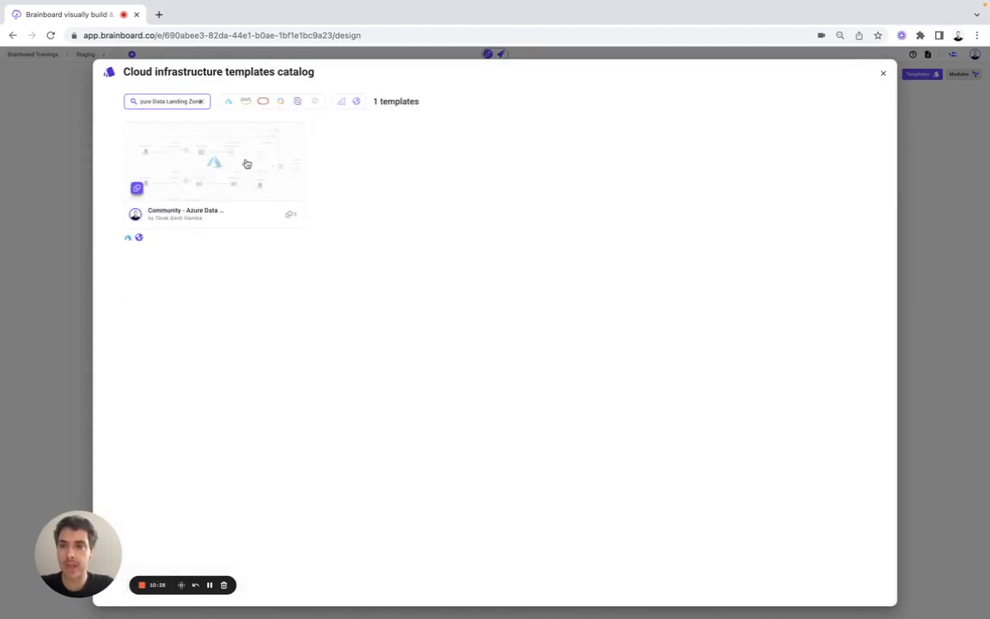
{"action": "left_click", "coordinate": [201, 154]}
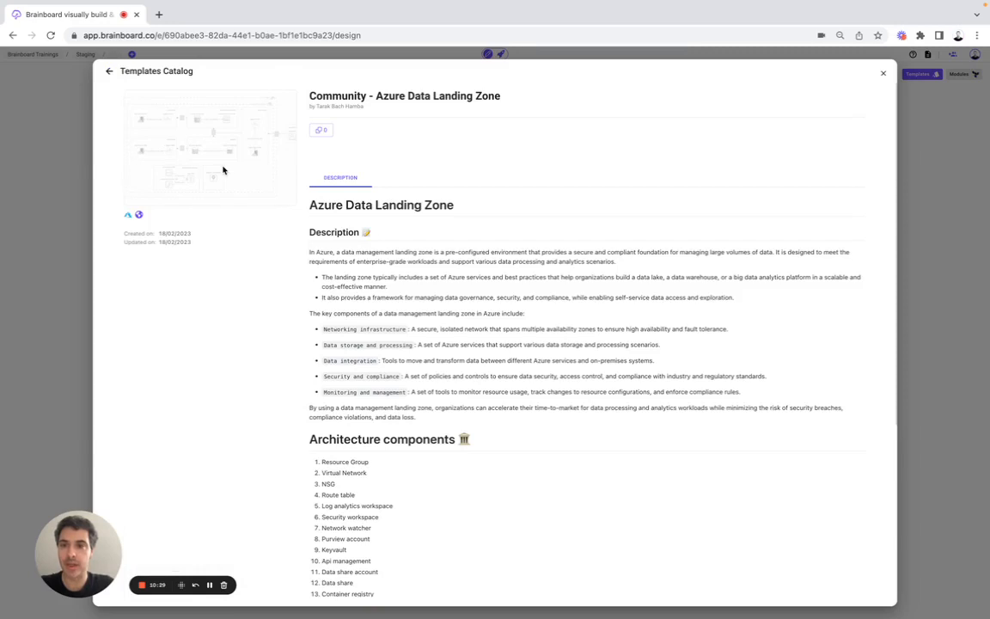
{"action": "left_click", "coordinate": [324, 135]}
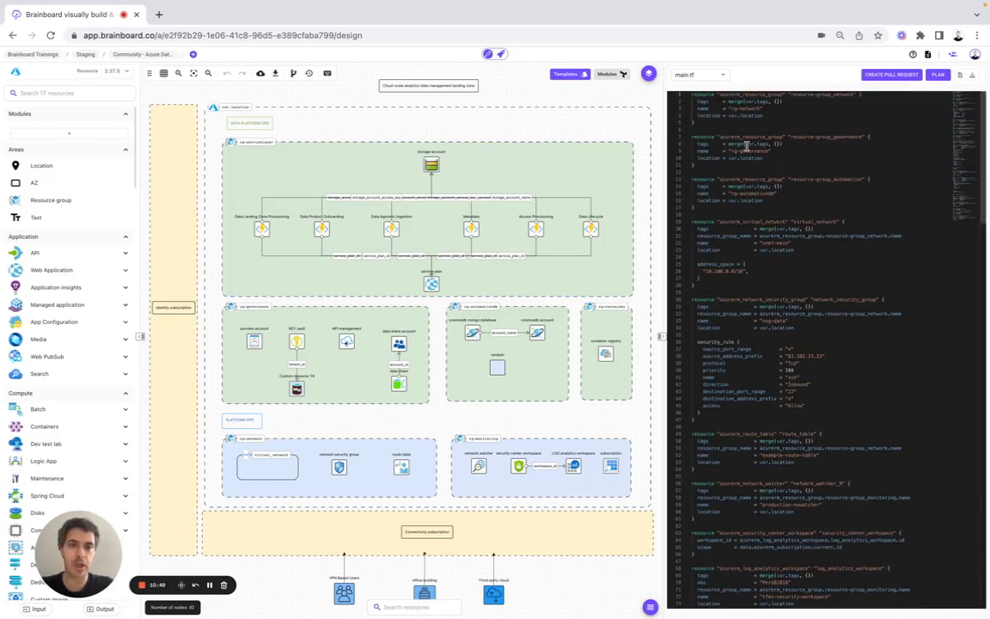
{"action": "left_click", "coordinate": [502, 54]}
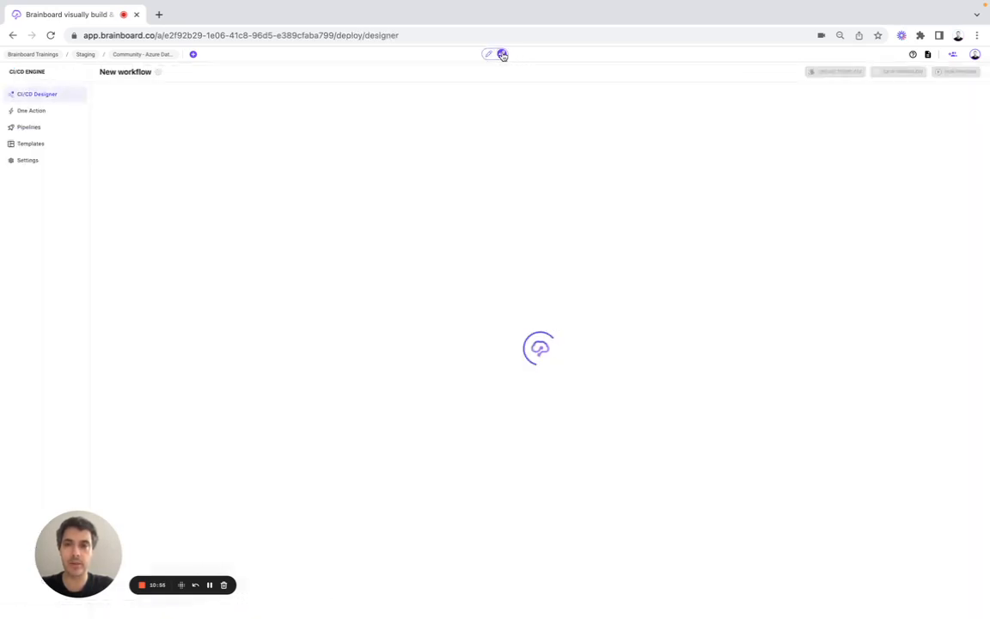
Step: Replace the current workflow with one created from the Full battery template, then return to Design
{"action": "left_click", "coordinate": [48, 146]}
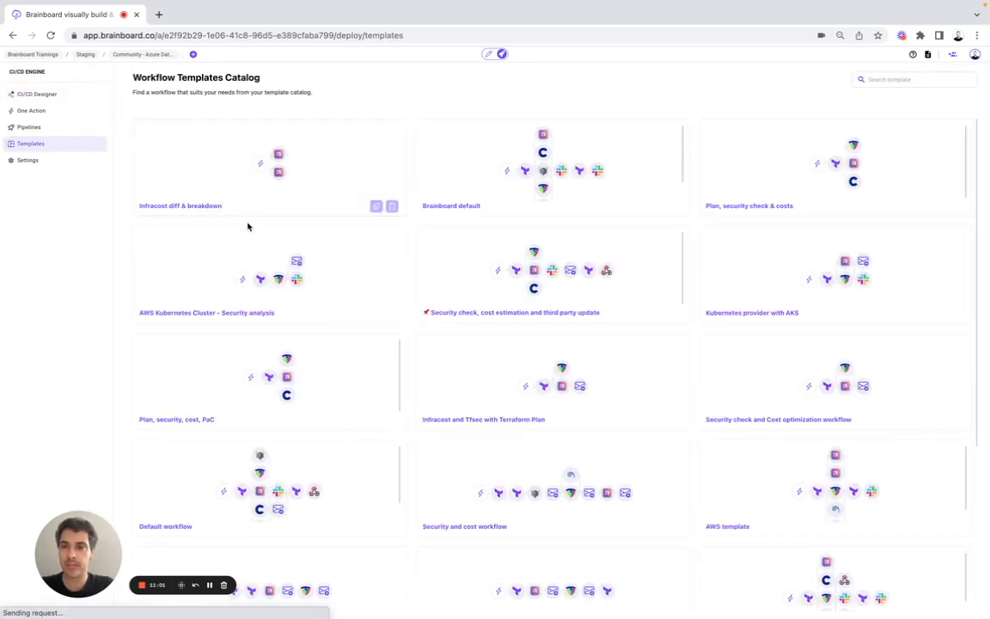
{"action": "scroll", "coordinate": [247, 226], "scroll_direction": "down", "scroll_amount": 3}
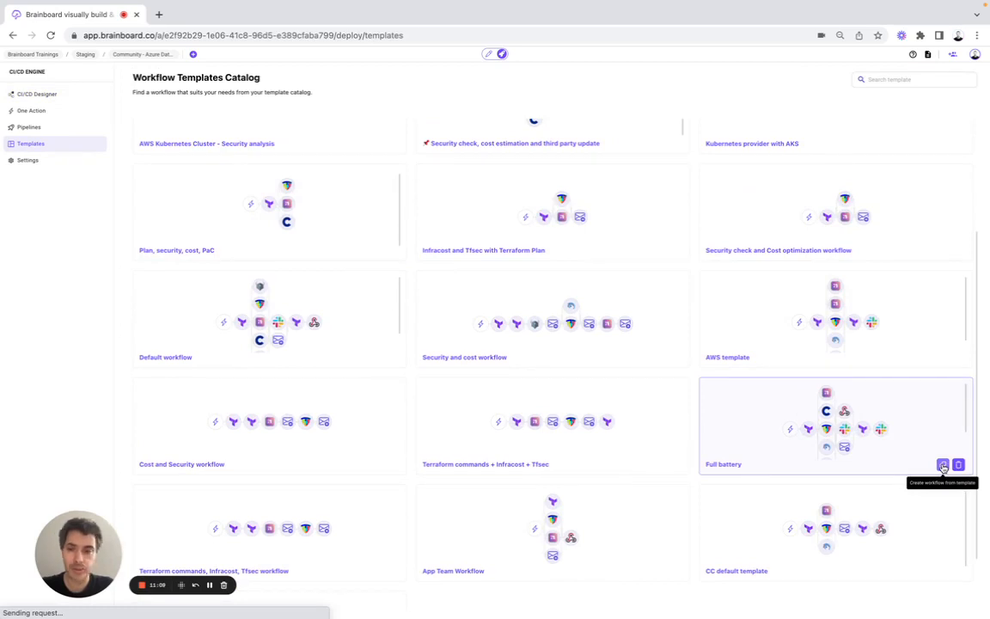
{"action": "scroll", "coordinate": [697, 446], "scroll_direction": "down", "scroll_amount": 1}
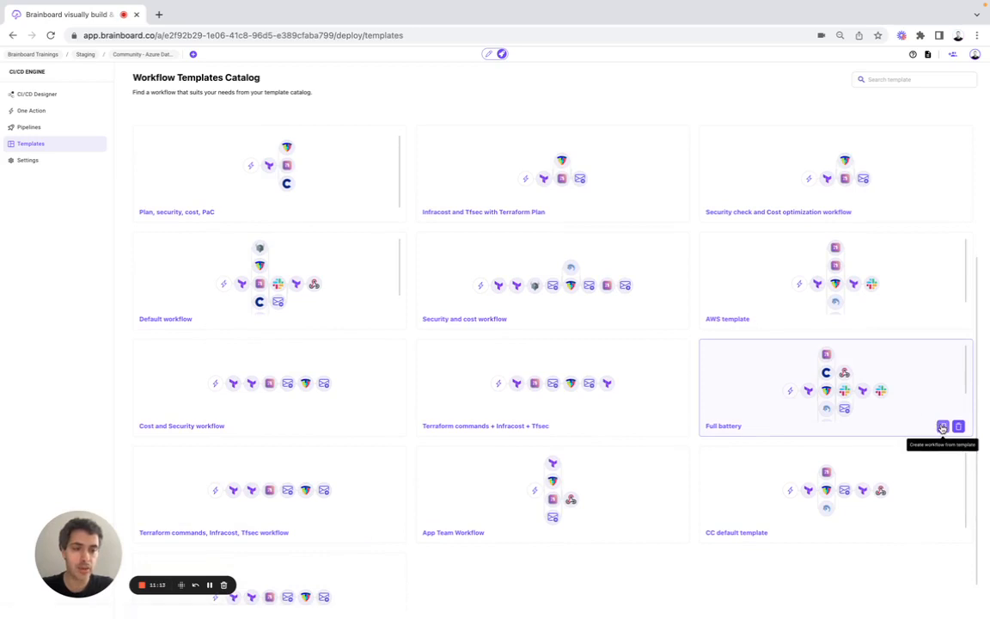
{"action": "left_click", "coordinate": [942, 427]}
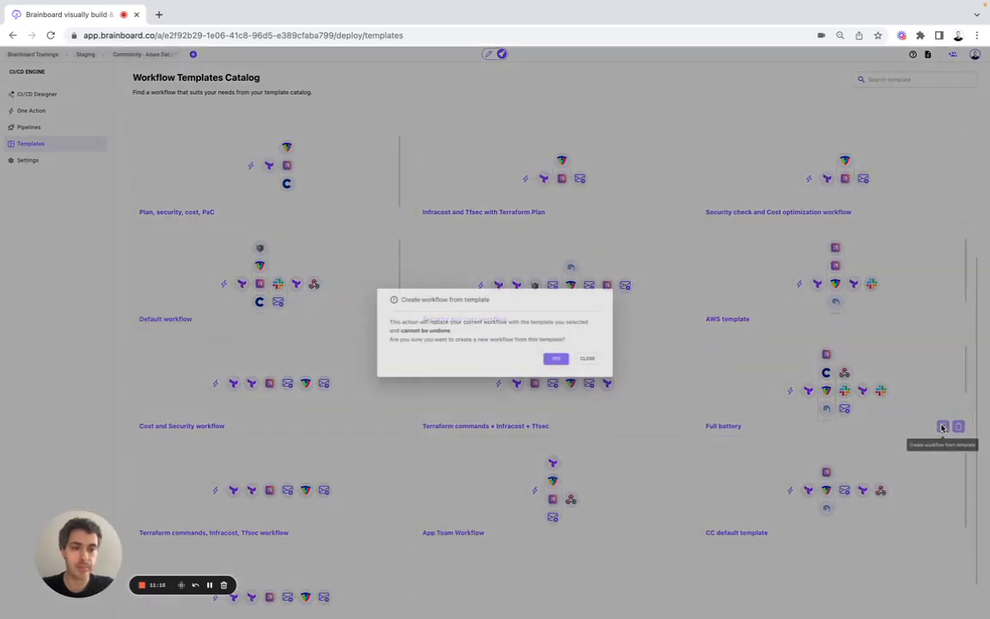
{"action": "left_click", "coordinate": [558, 359]}
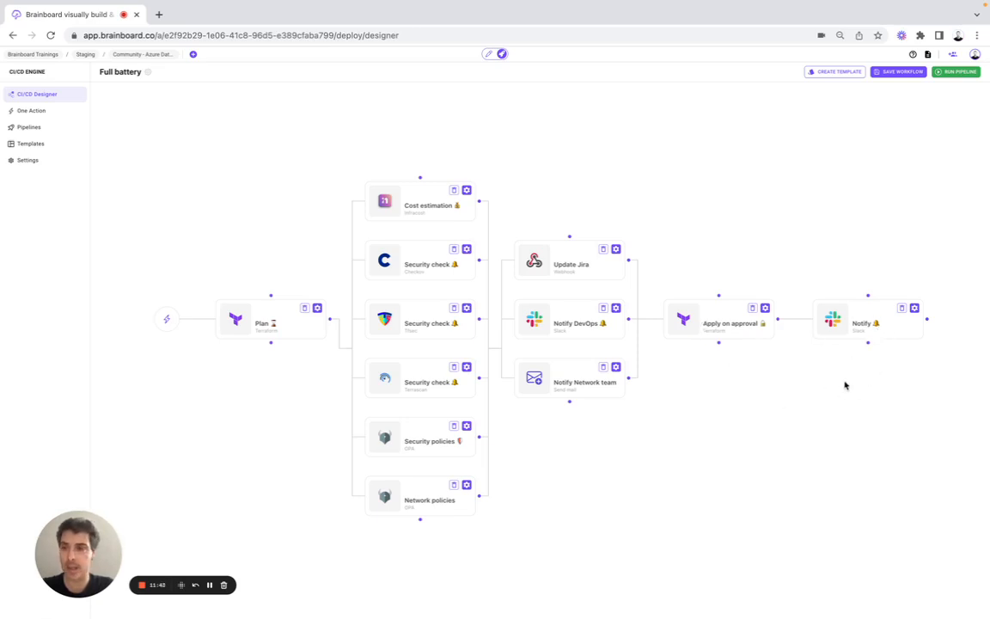
{"action": "left_click", "coordinate": [490, 55]}
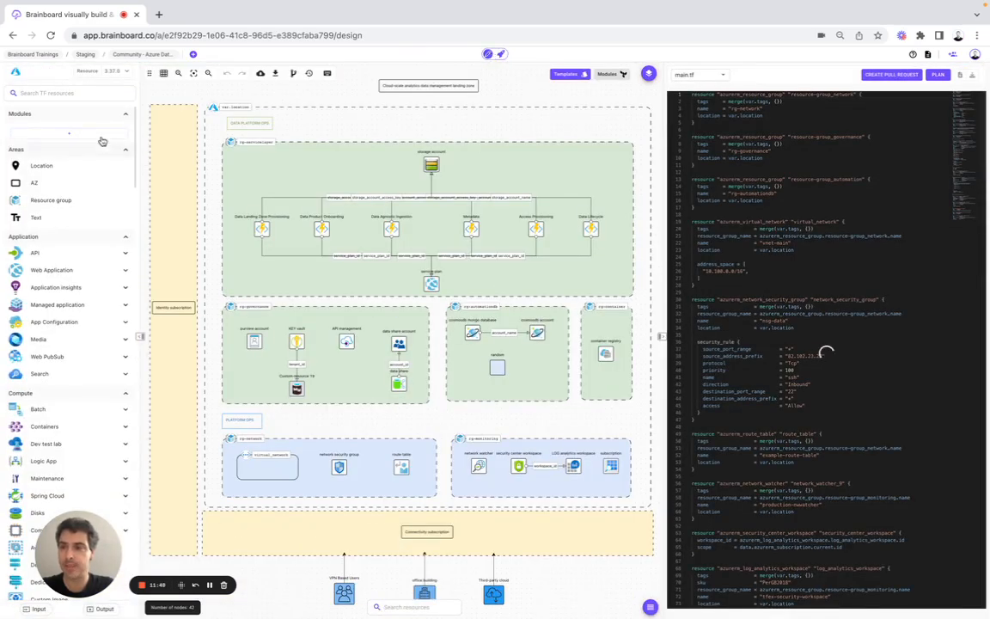
Step: Try Git and local-file sources for a module import, cancel it, and open the Modules catalog
{"action": "left_click", "coordinate": [99, 135]}
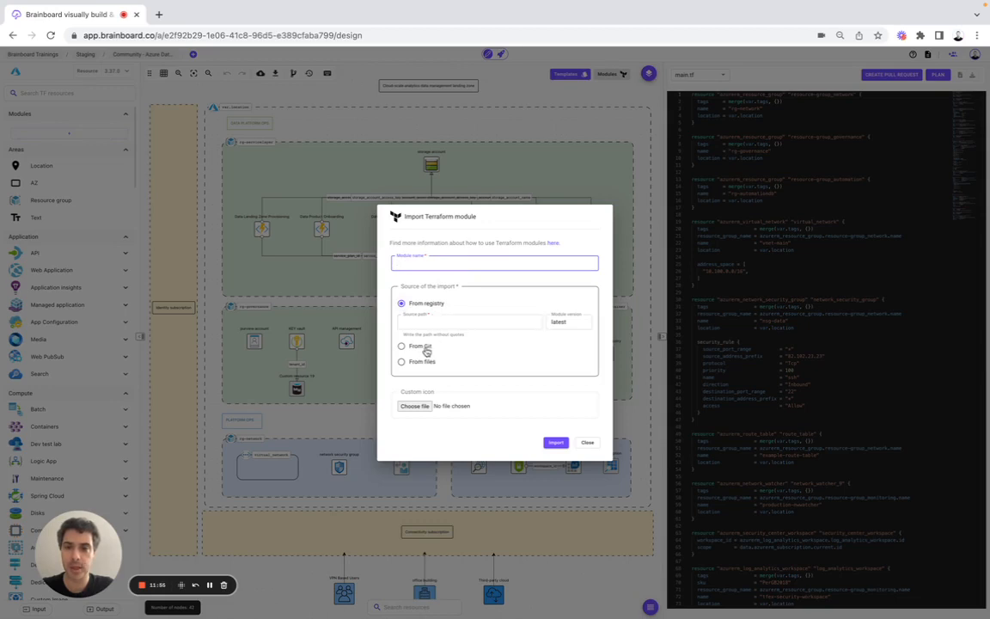
{"action": "left_click", "coordinate": [421, 346]}
{"action": "left_click", "coordinate": [420, 316]}
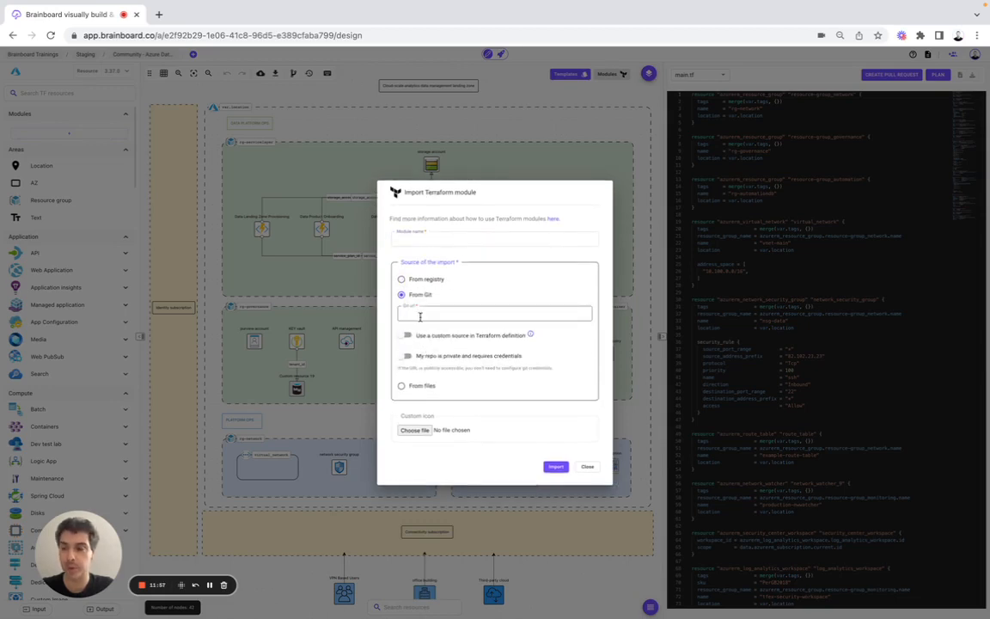
{"action": "left_click", "coordinate": [420, 386]}
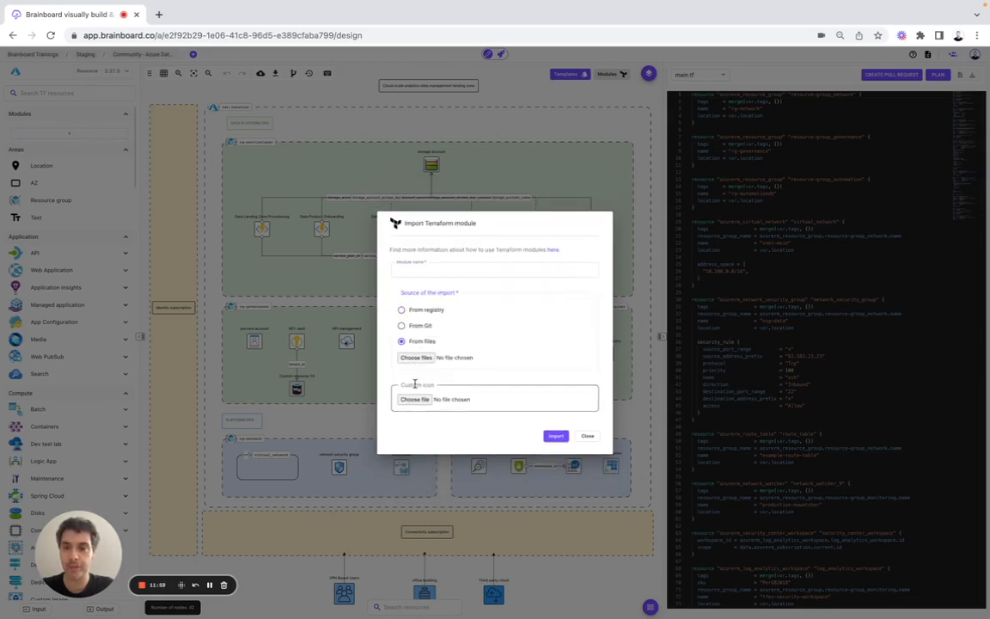
{"action": "left_click", "coordinate": [360, 100]}
{"action": "left_click", "coordinate": [614, 79]}
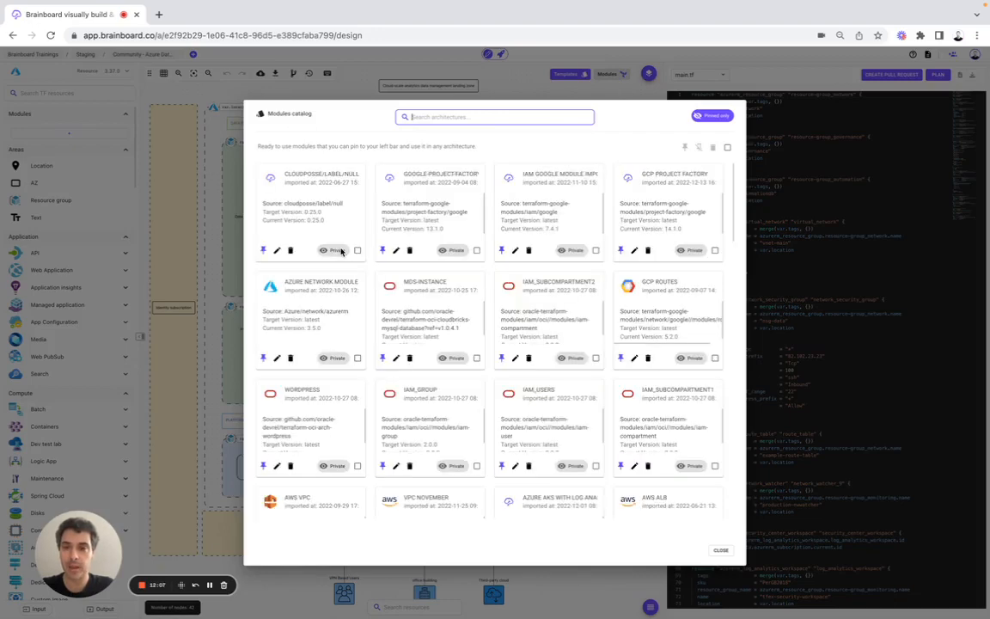
Step: Find the Azure RG module, review its settings without changes, and close the Modules catalog
{"action": "scroll", "coordinate": [342, 251], "scroll_direction": "down", "scroll_amount": 5}
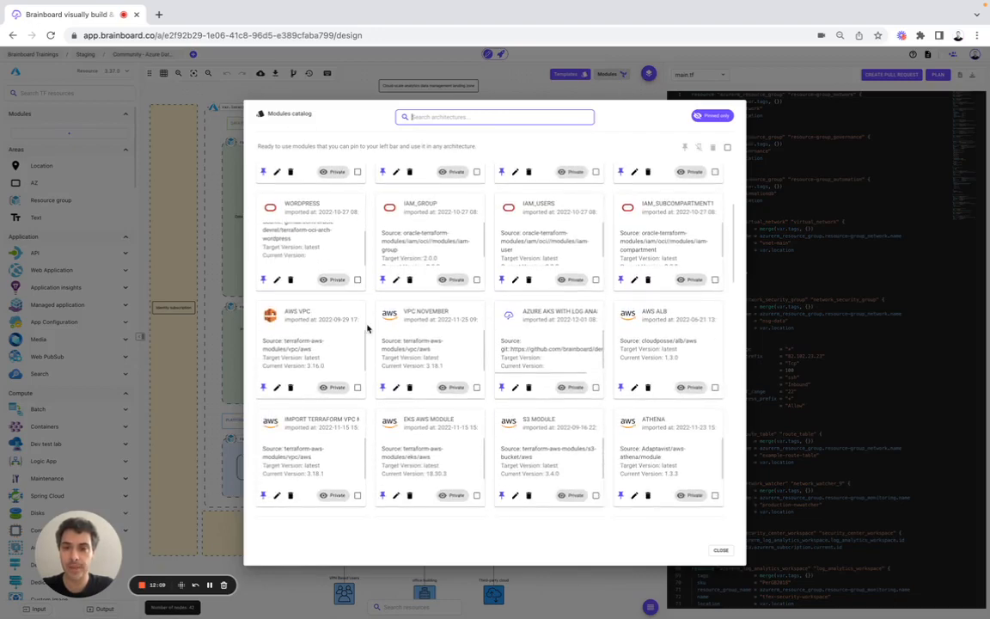
{"action": "scroll", "coordinate": [367, 328], "scroll_direction": "down", "scroll_amount": 10}
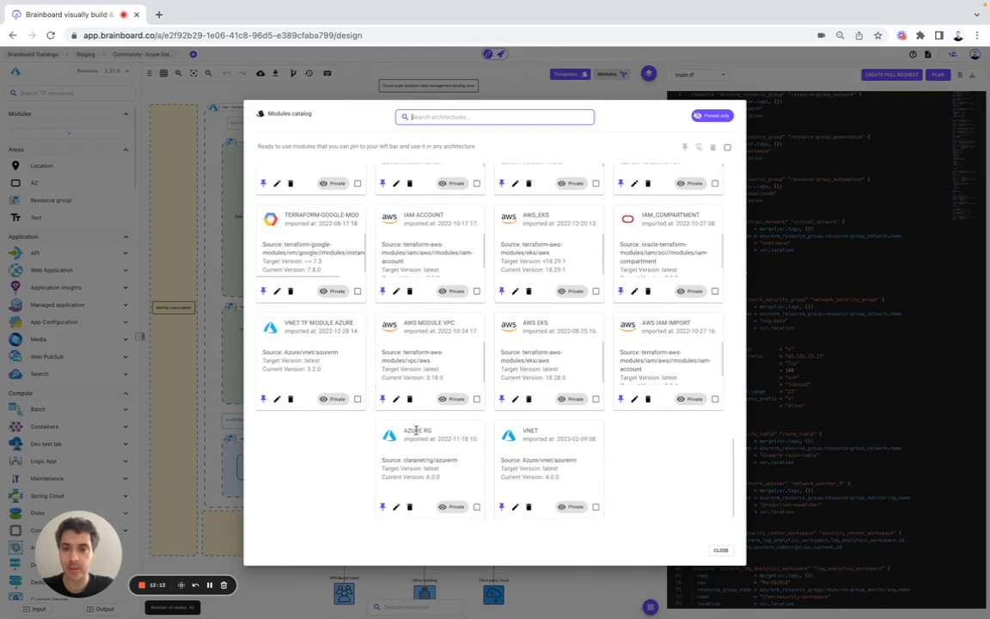
{"action": "left_click", "coordinate": [397, 508]}
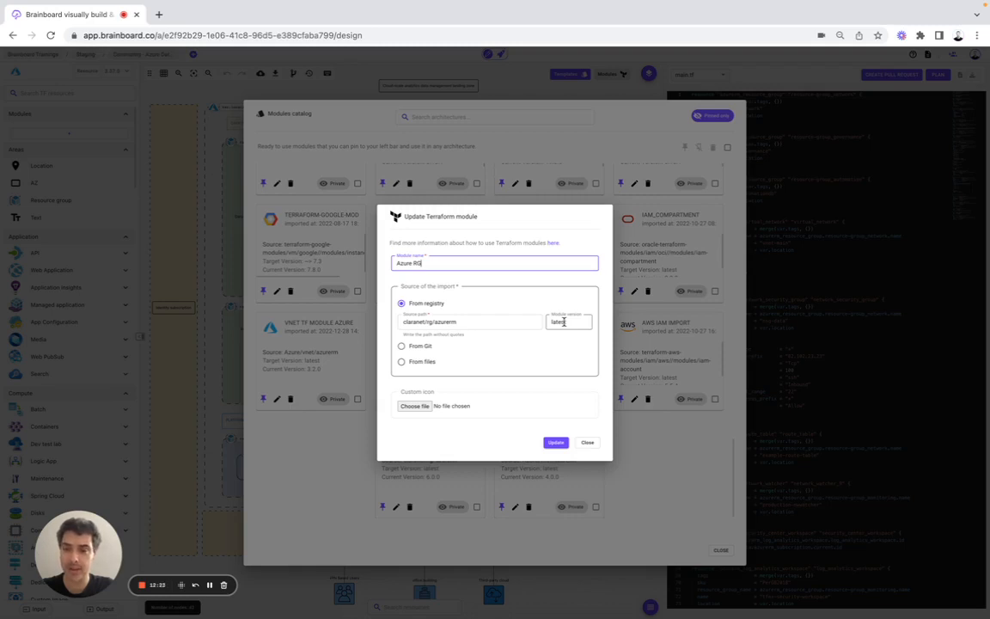
{"action": "left_click", "coordinate": [591, 444]}
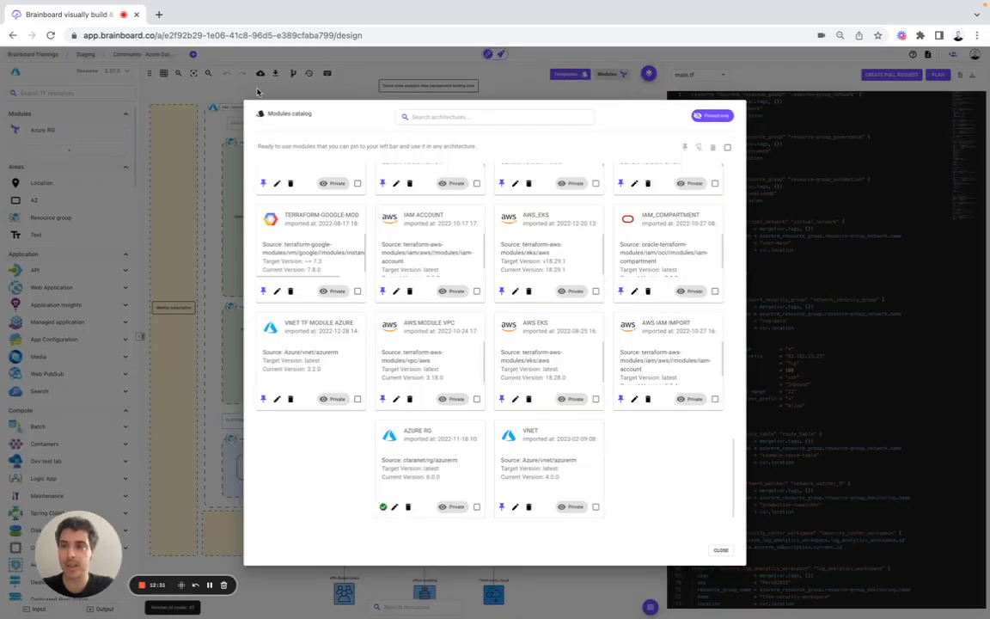
{"action": "left_click", "coordinate": [257, 92]}
{"action": "mouse_move", "coordinate": [47, 131]}
{"action": "left_click_drag", "start_coordinate": [47, 131], "coordinate": [506, 86]}
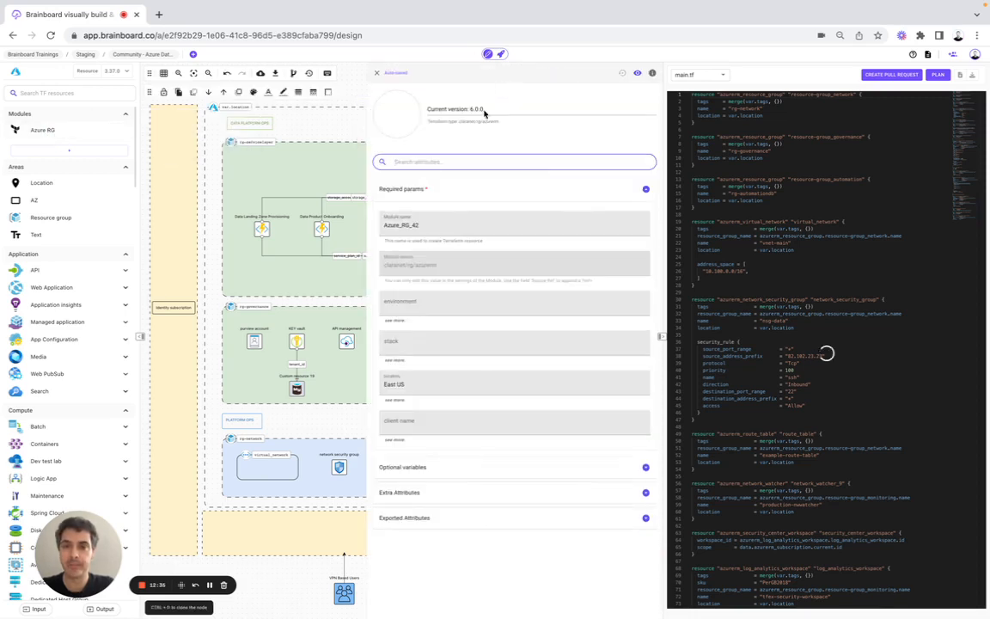
{"action": "left_click", "coordinate": [379, 76]}
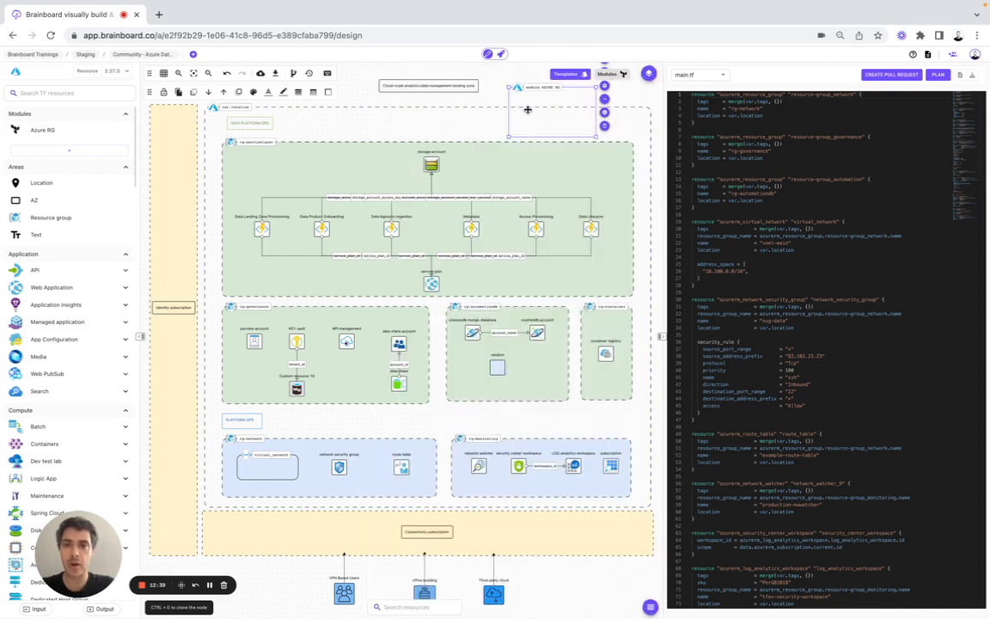
{"action": "key", "text": "Delete"}
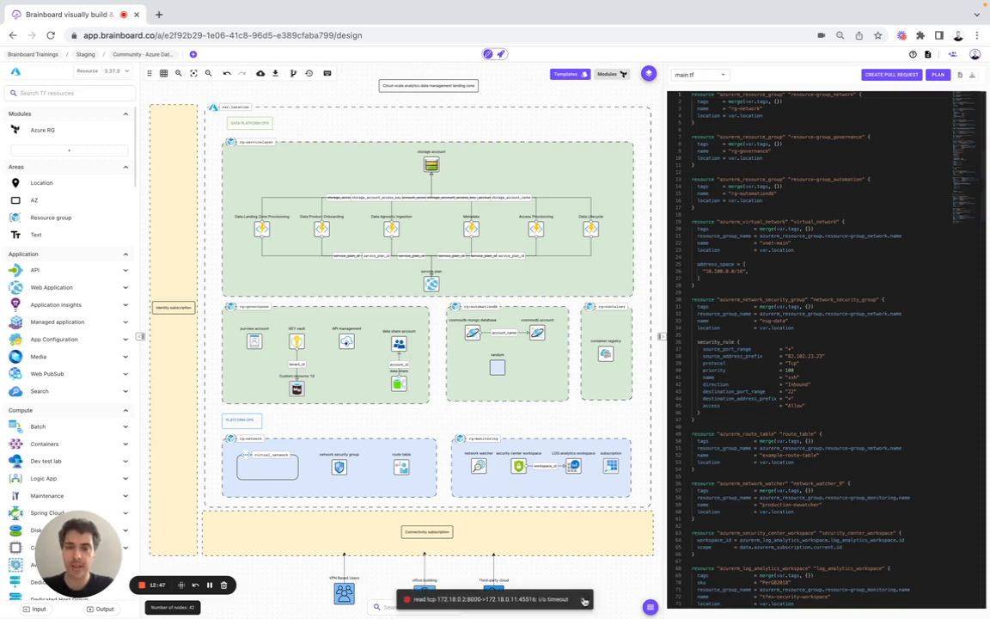
{"action": "left_click", "coordinate": [583, 601]}
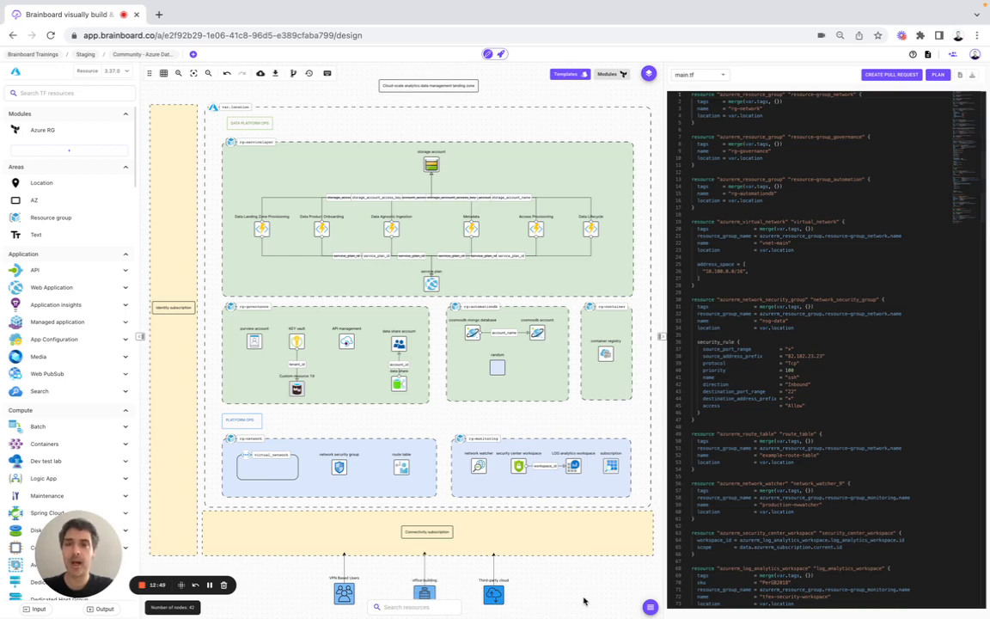